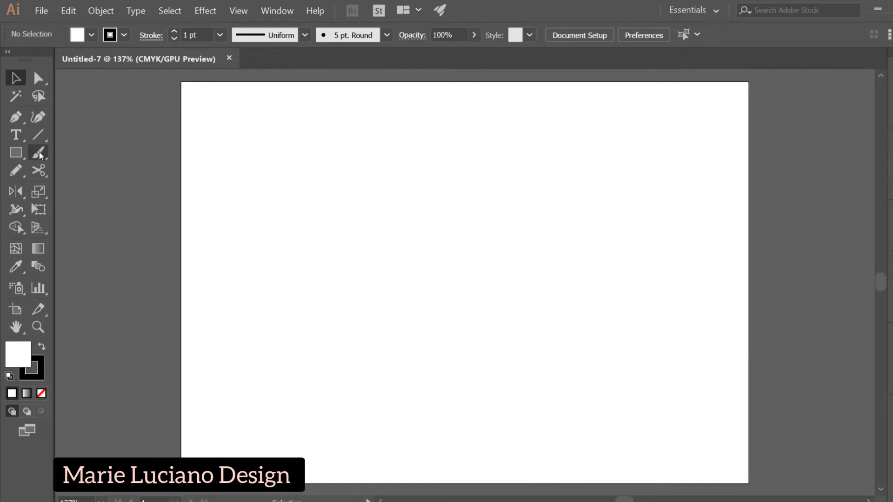
Draw a large perfect circle outward from the centre of the artboard with the Ellipse tool
{"action": "left_click", "coordinate": [19, 155]}
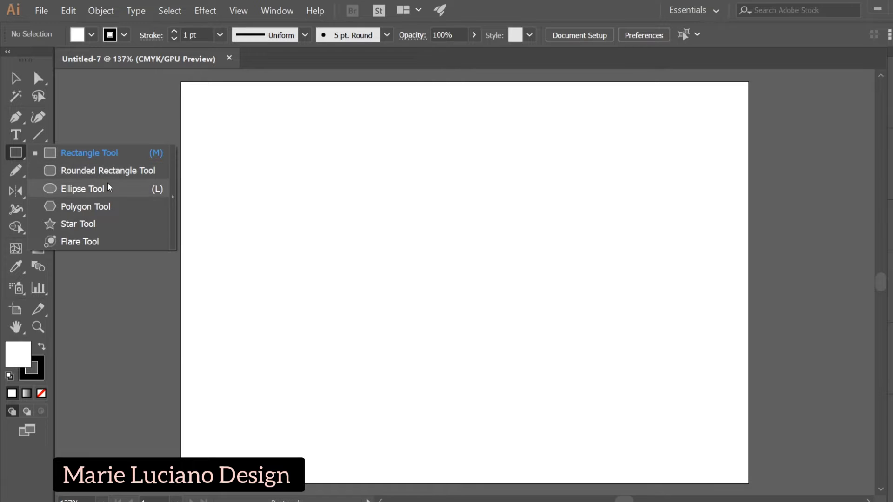
{"action": "left_click", "coordinate": [103, 192]}
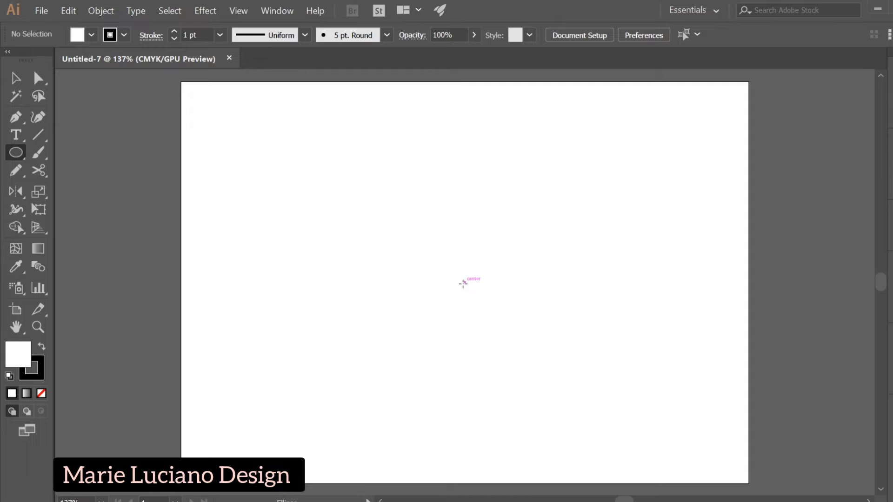
{"action": "left_click_drag", "start_coordinate": [464, 283], "coordinate": [353, 144]}
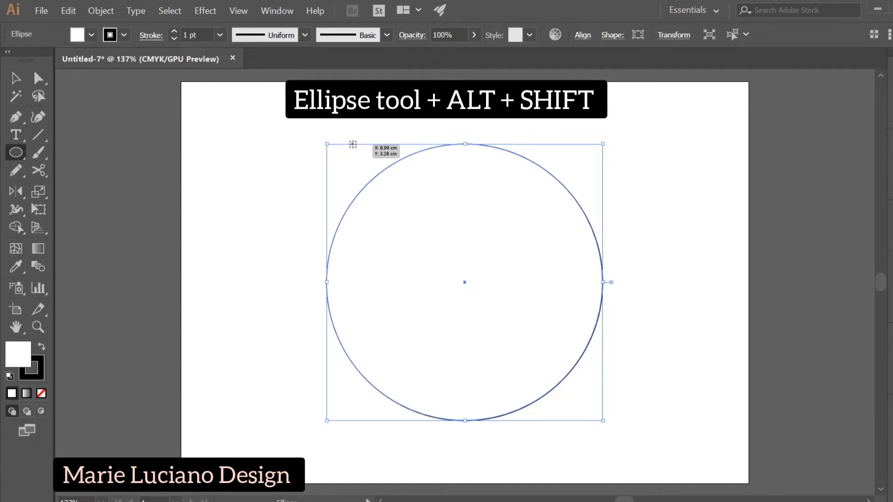
Duplicate the circle straight down onto its lower edge and reshape the copy into a narrower, taller ellipse
{"action": "left_click", "coordinate": [15, 81]}
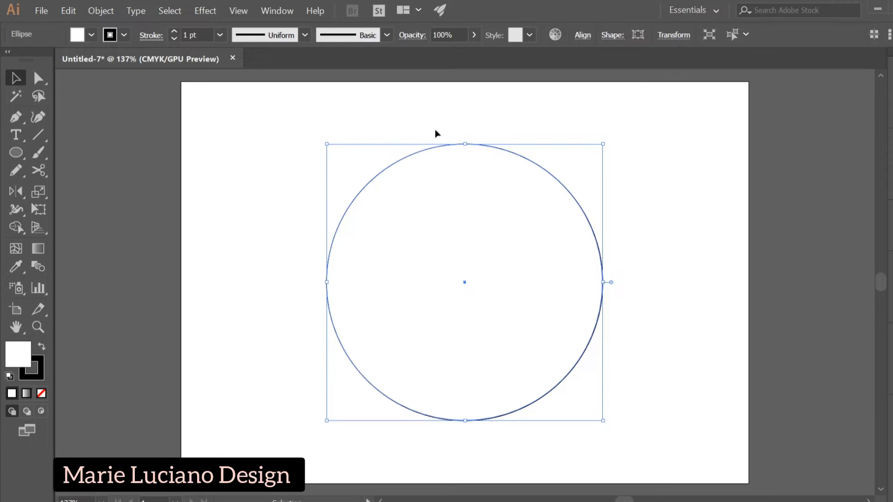
{"action": "left_click_drag", "start_coordinate": [547, 171], "coordinate": [560, 314]}
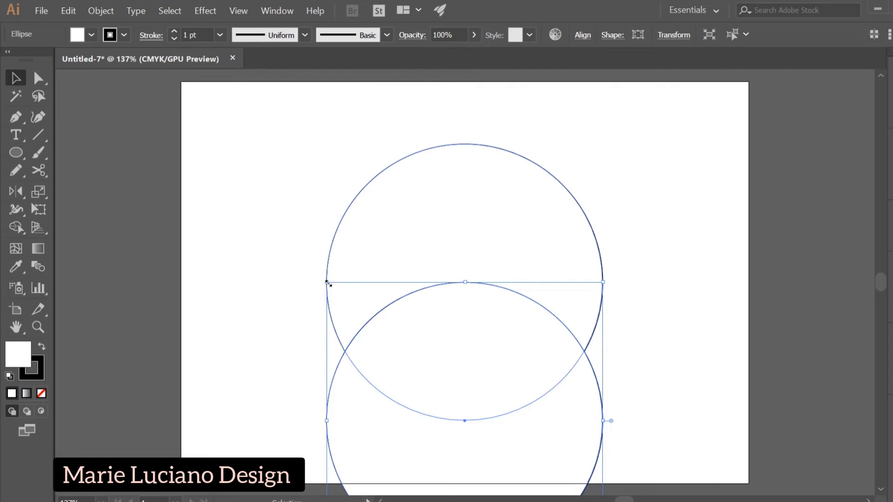
{"action": "left_click_drag", "start_coordinate": [327, 282], "coordinate": [346, 325]}
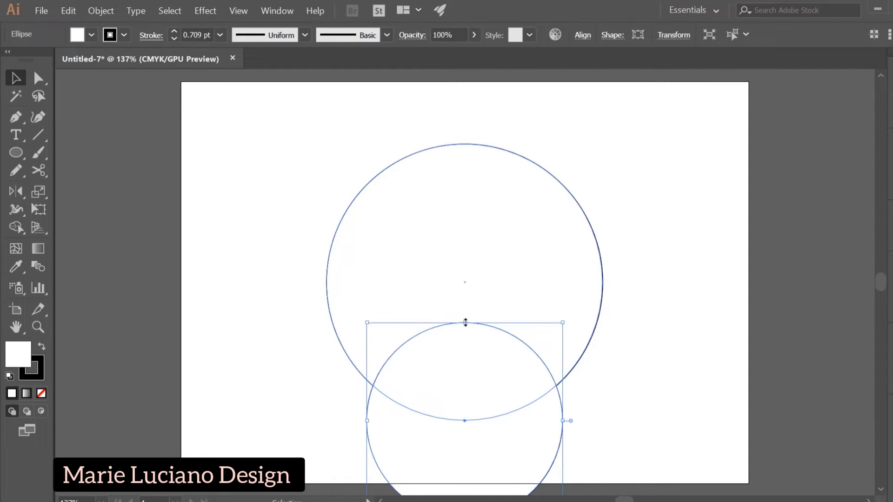
{"action": "left_click_drag", "start_coordinate": [465, 322], "coordinate": [495, 356]}
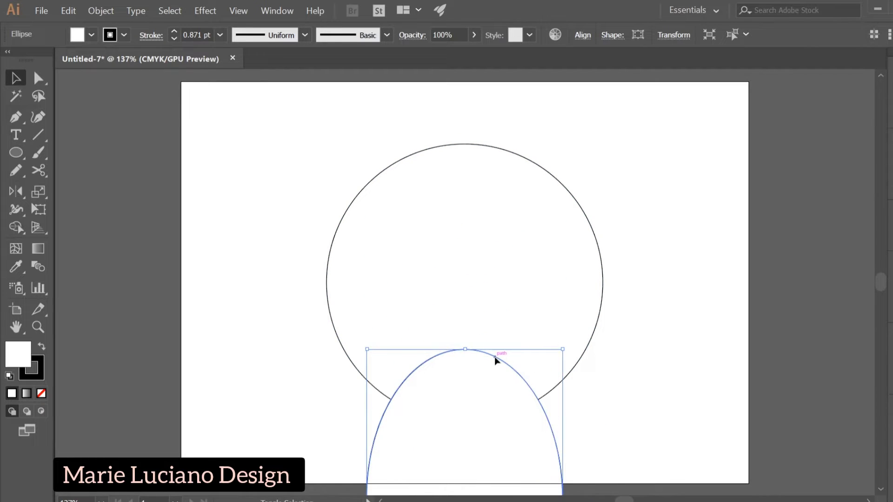
Send the tall ellipse to the back, behind the large circle
{"action": "right_click", "coordinate": [499, 448]}
{"action": "mouse_move", "coordinate": [536, 394]}
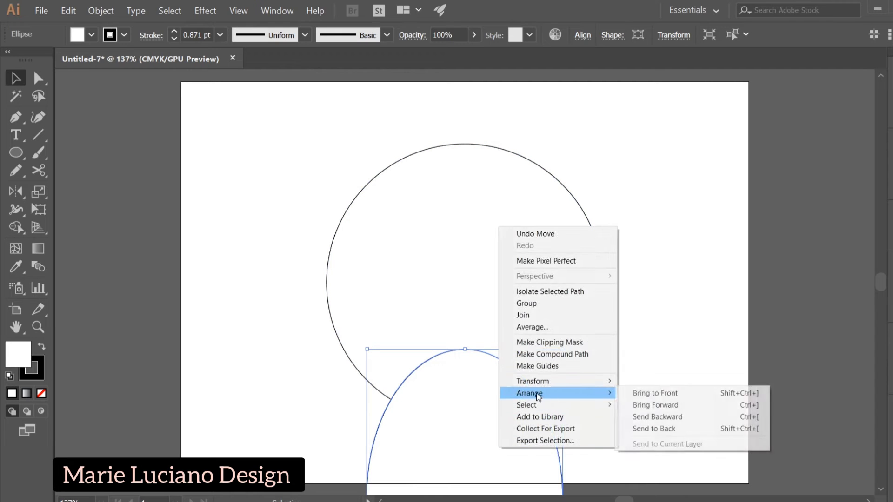
{"action": "left_click", "coordinate": [657, 428]}
{"action": "left_click", "coordinate": [670, 444]}
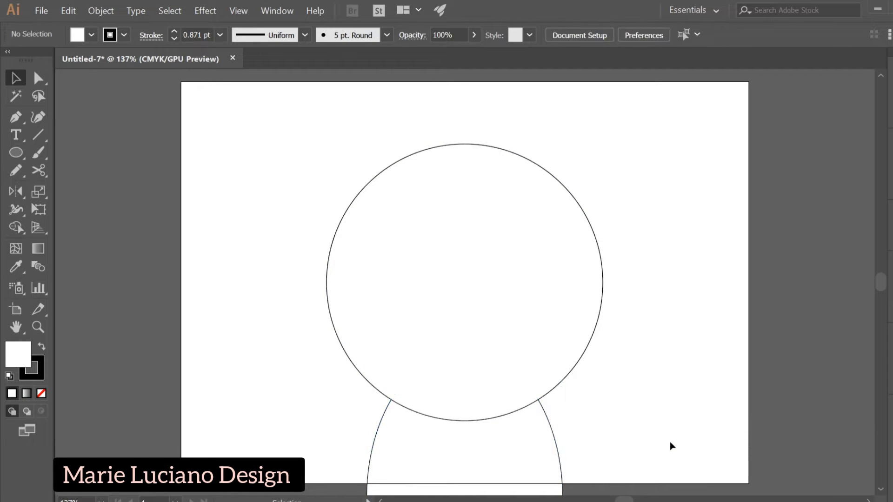
Widen the lower ellipse symmetrically about its centre until it is nearly as wide as the circle
{"action": "left_click_drag", "start_coordinate": [646, 422], "coordinate": [637, 253]}
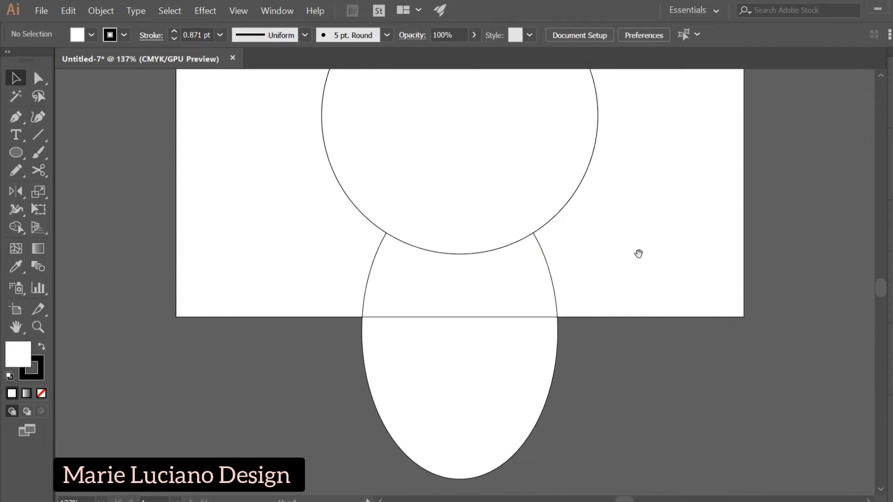
{"action": "left_click", "coordinate": [481, 368]}
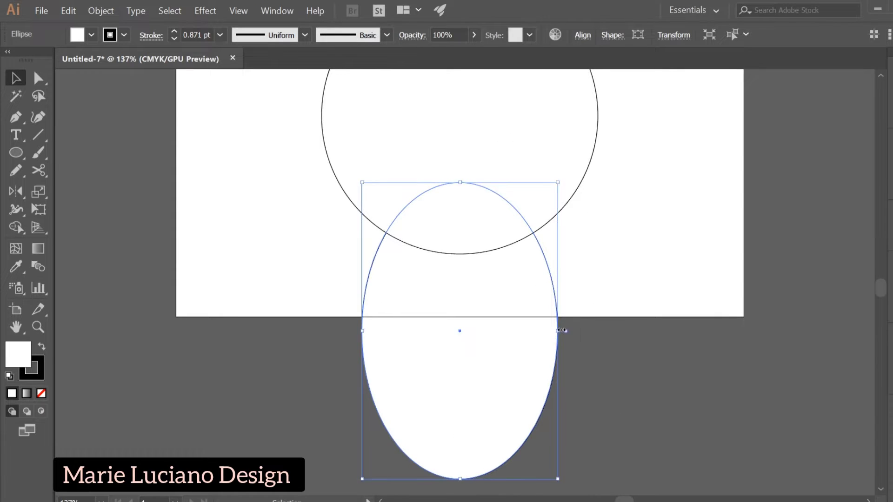
{"action": "left_click_drag", "start_coordinate": [561, 330], "coordinate": [594, 332]}
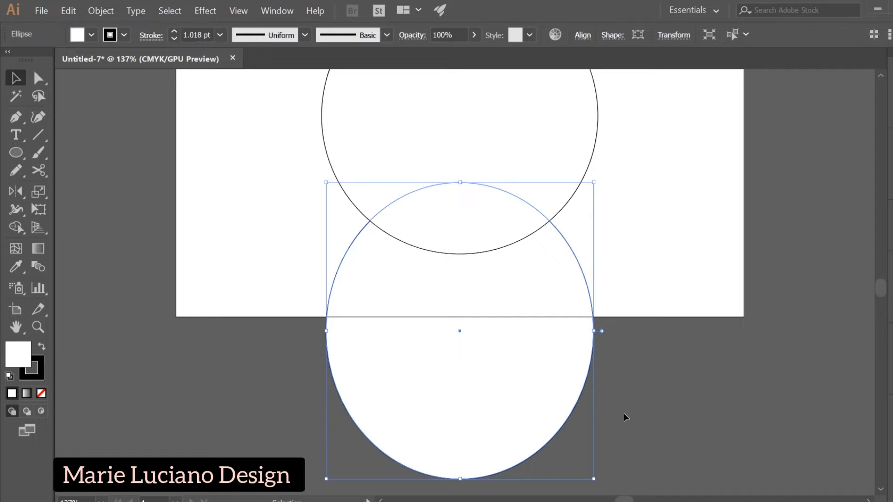
Draw a rectangle over the part of the ellipse below the artboard's lower edge and swap its fill and stroke to make it black
{"action": "left_click", "coordinate": [18, 153]}
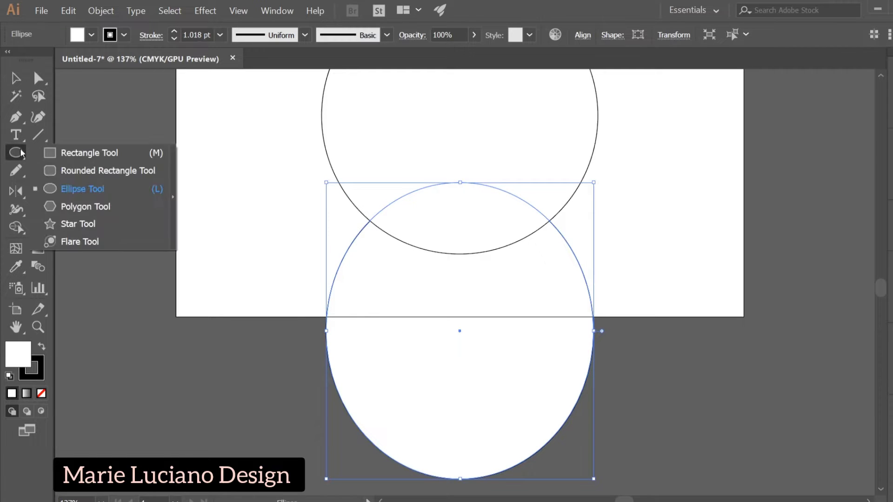
{"action": "left_click", "coordinate": [86, 153]}
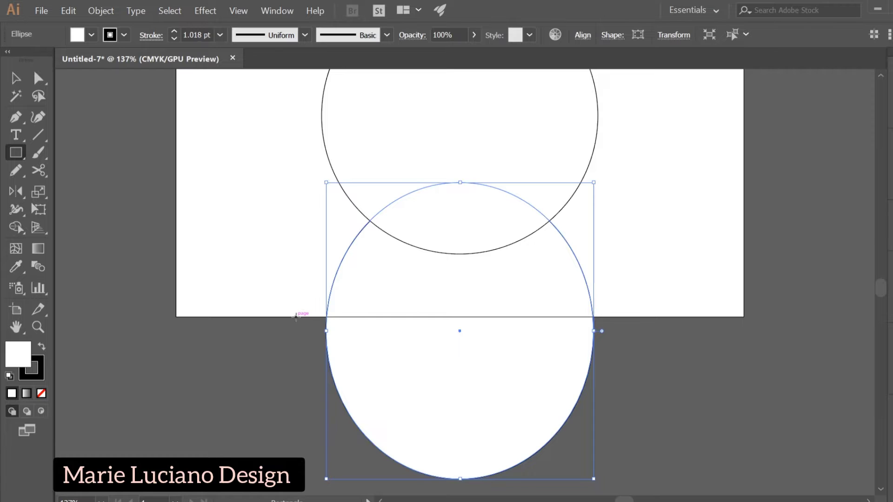
{"action": "left_click_drag", "start_coordinate": [296, 317], "coordinate": [662, 490]}
{"action": "left_click", "coordinate": [18, 82]}
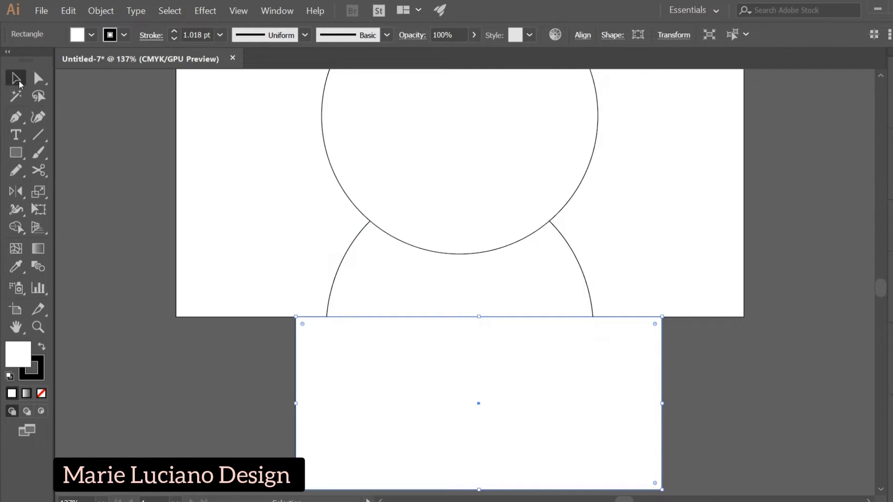
{"action": "left_click", "coordinate": [42, 346]}
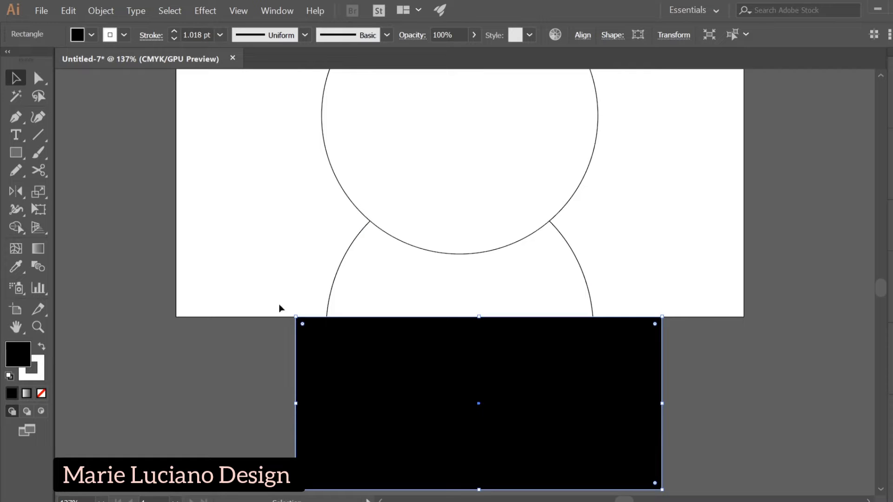
Subtract the black rectangle from the ellipse with Pathfinder's Minus Front, cutting the ellipse along the artboard's lower edge
{"action": "left_click", "coordinate": [327, 298], "text": "shift"}
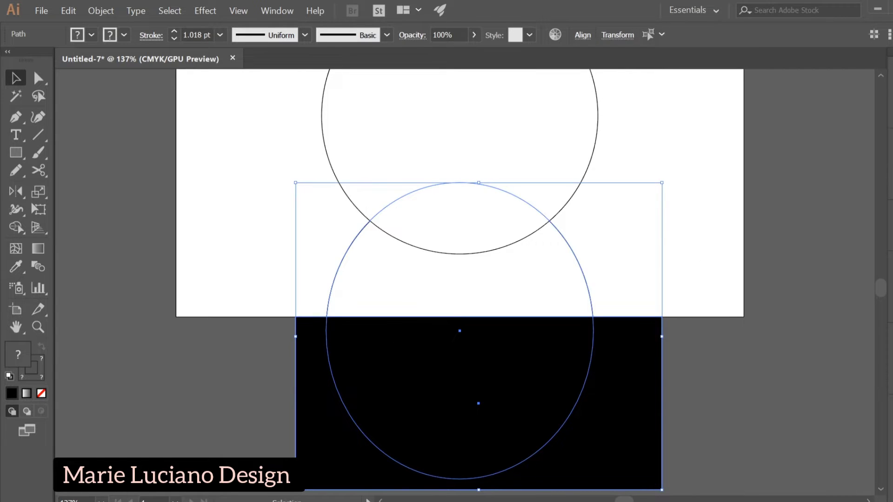
{"action": "key", "text": "ctrl+shift+F9"}
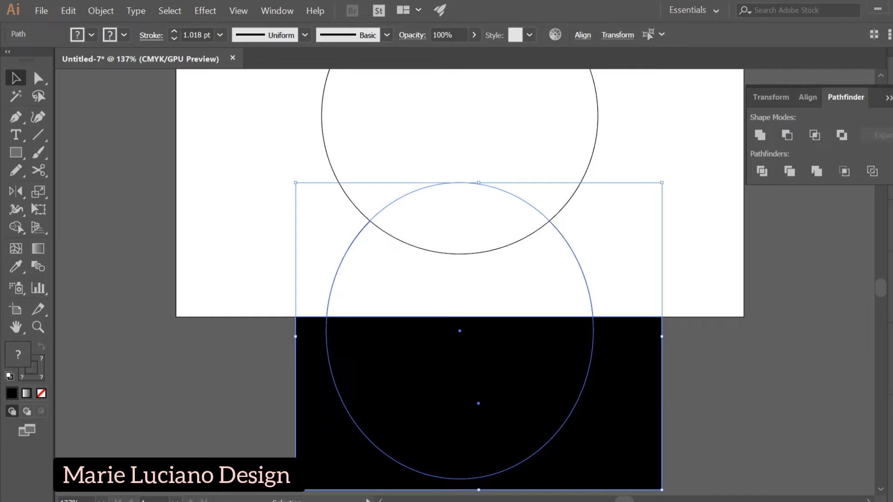
{"action": "left_click", "coordinate": [784, 136]}
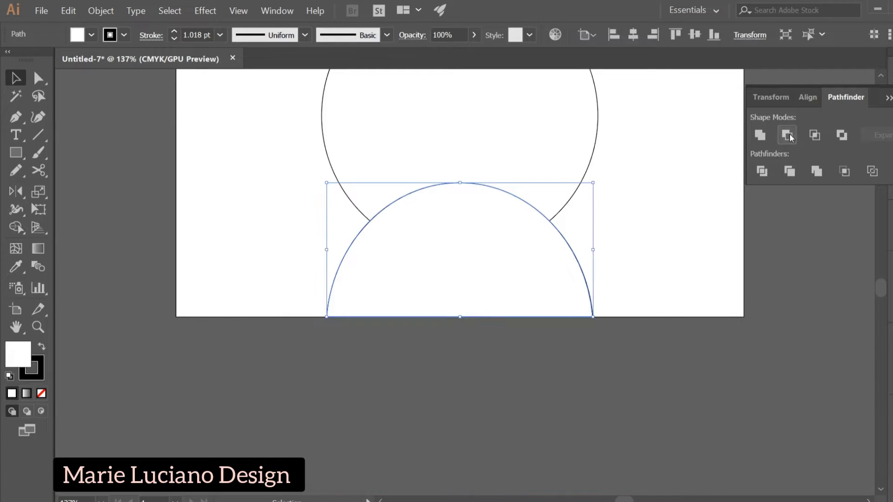
{"action": "key", "text": "ctrl+shift+F9"}
{"action": "left_click", "coordinate": [653, 316]}
Send the trimmed half-ellipse to the back, behind the large circle
{"action": "scroll", "coordinate": [674, 260], "scroll_direction": "up", "scroll_amount": 5}
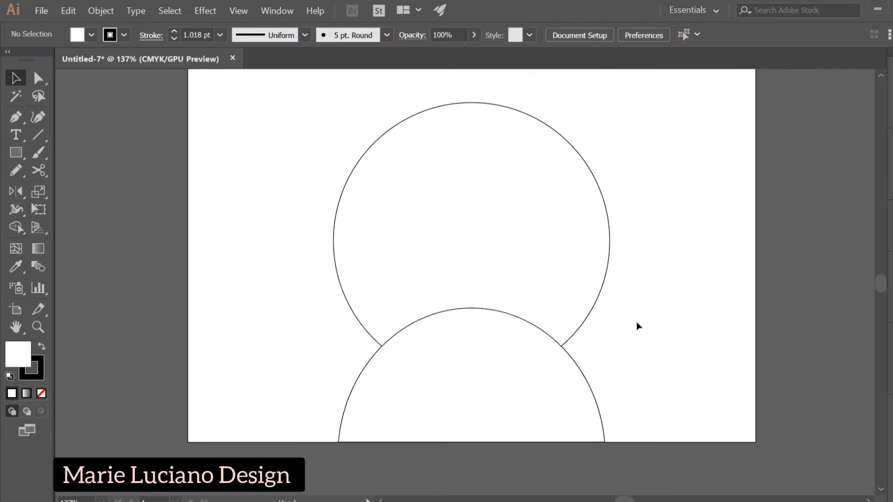
{"action": "left_click", "coordinate": [538, 367]}
{"action": "right_click", "coordinate": [538, 367]}
{"action": "mouse_move", "coordinate": [605, 307]}
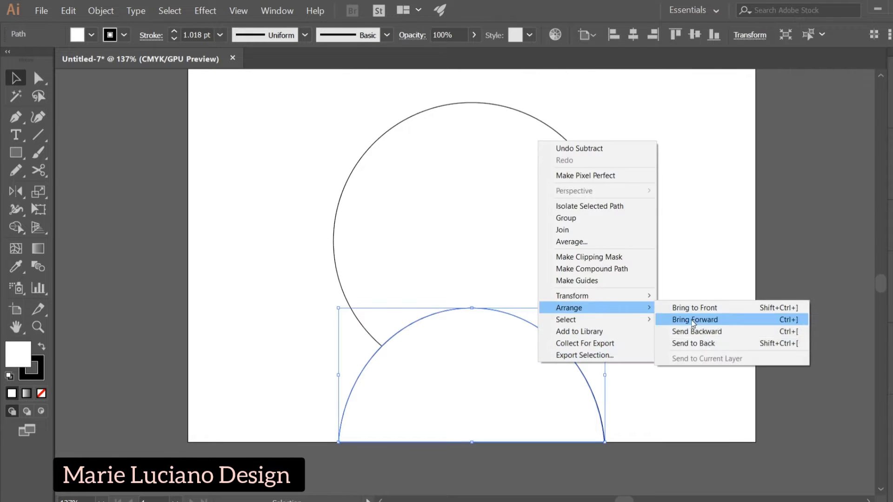
{"action": "left_click", "coordinate": [686, 344]}
{"action": "left_click", "coordinate": [701, 375]}
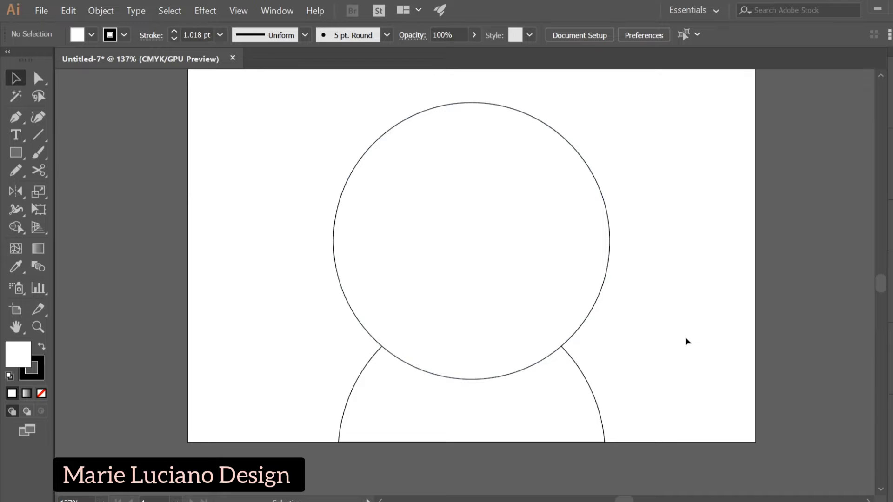
Set the fill of both the circle and the half-ellipse to none
{"action": "left_click_drag", "start_coordinate": [313, 309], "coordinate": [409, 387]}
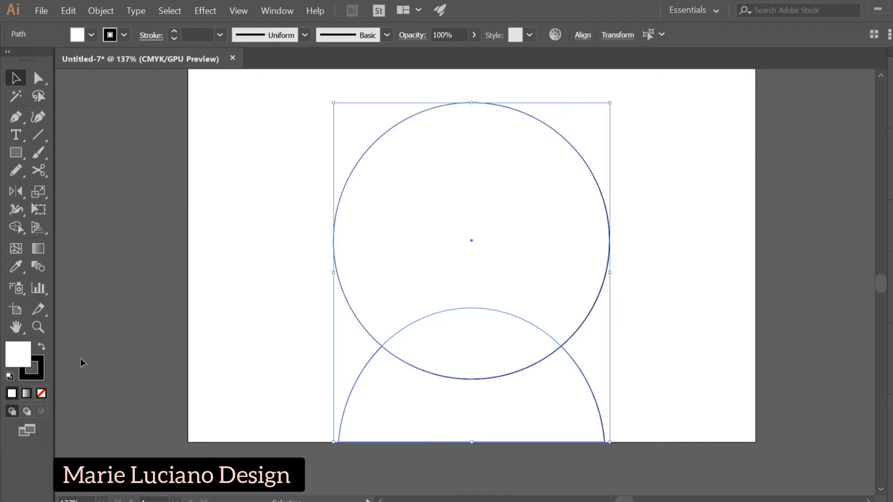
{"action": "left_click", "coordinate": [41, 393]}
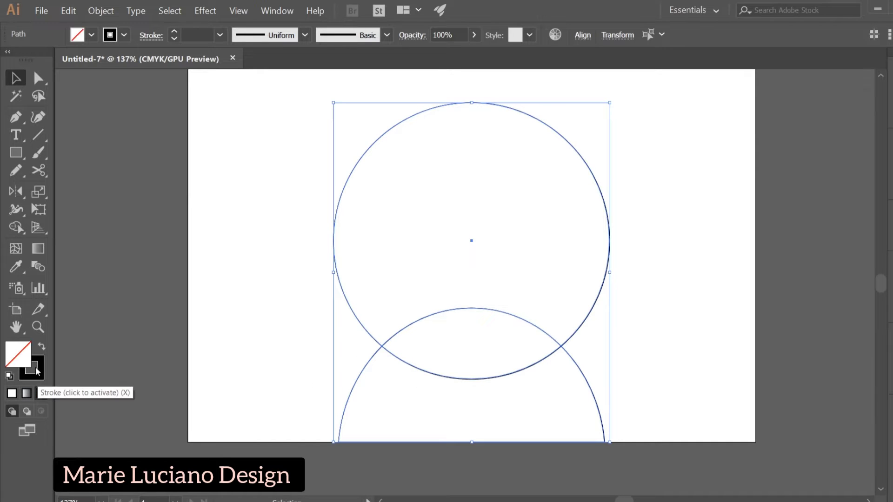
{"action": "left_click", "coordinate": [138, 373]}
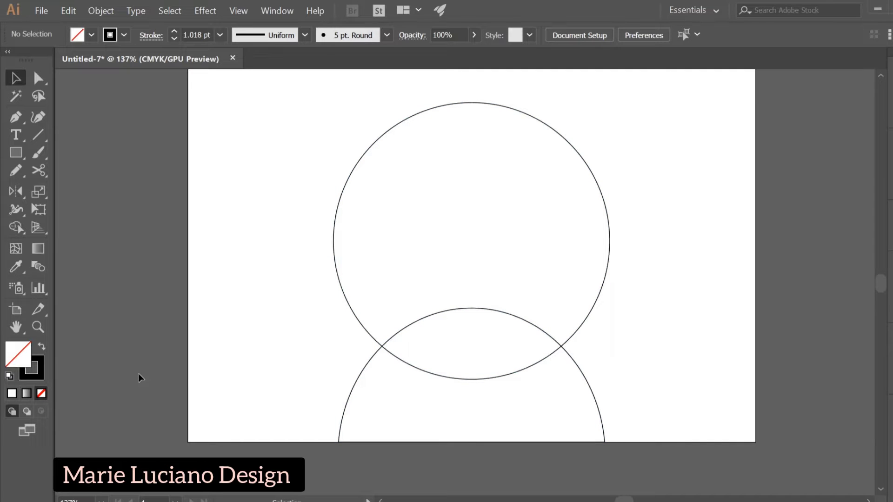
Narrow the half-ellipse slightly and symmetrically about its centre, keeping its base on the artboard's lower edge
{"action": "left_click_drag", "start_coordinate": [687, 215], "coordinate": [669, 249]}
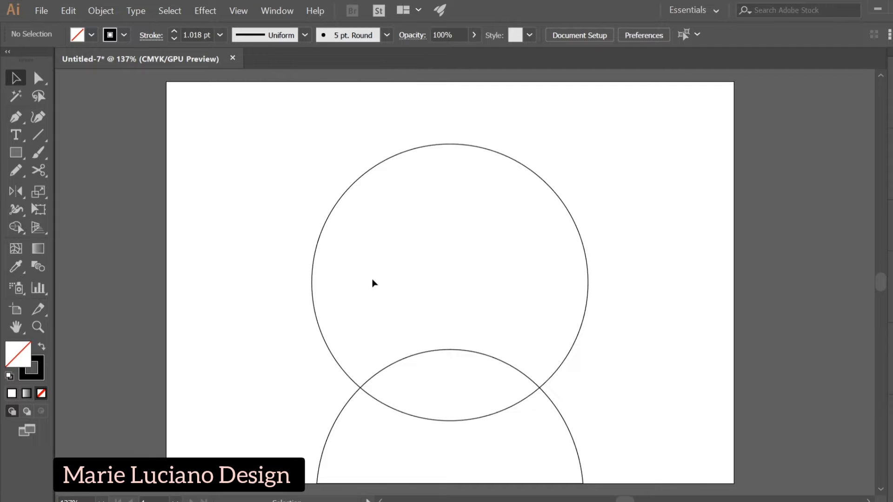
{"action": "left_click_drag", "start_coordinate": [258, 323], "coordinate": [403, 431]}
{"action": "left_click", "coordinate": [335, 426]}
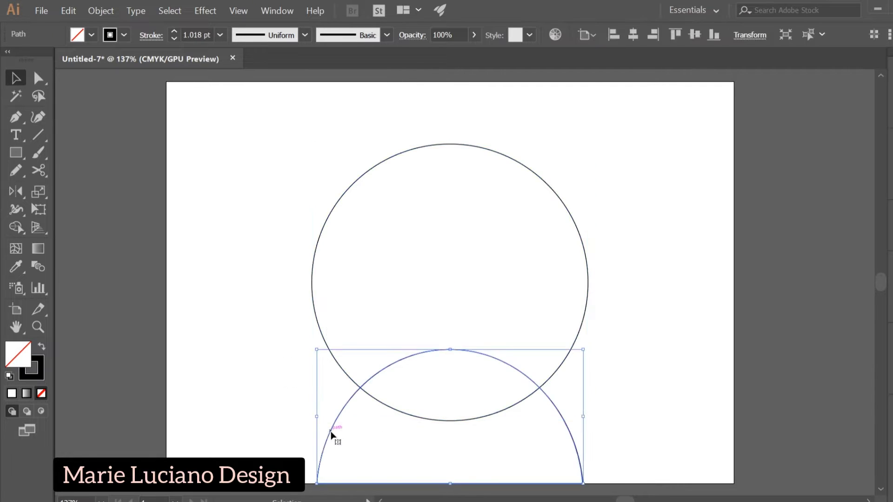
{"action": "left_click_drag", "start_coordinate": [317, 418], "coordinate": [330, 418]}
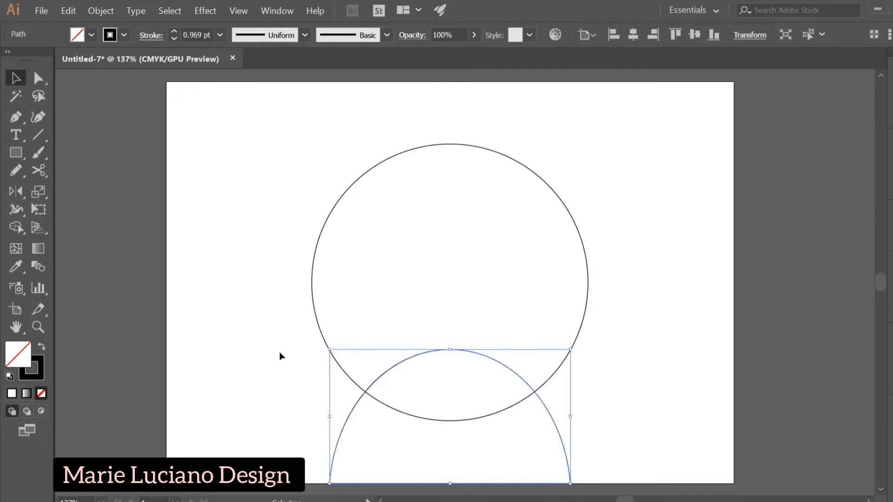
Merge the overlap of the two shapes into the circle with the Shape Builder tool and check both resulting shapes
{"action": "left_click_drag", "start_coordinate": [281, 328], "coordinate": [431, 427]}
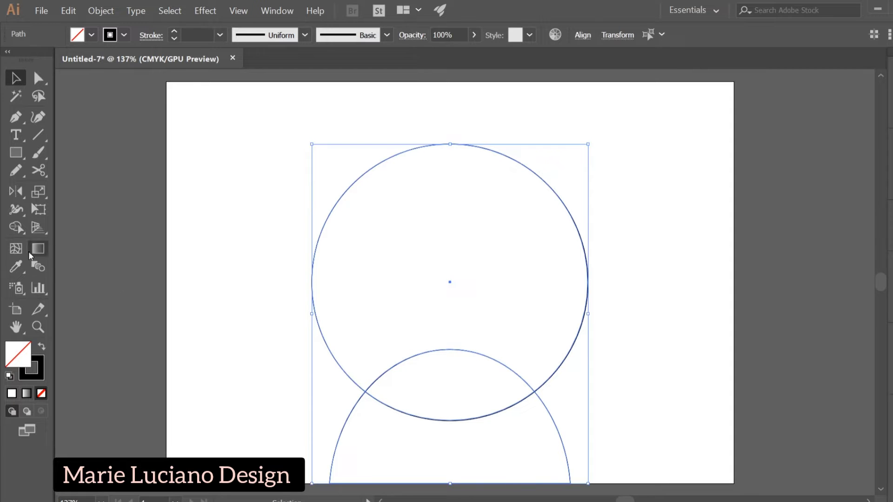
{"action": "left_click_drag", "start_coordinate": [21, 231], "coordinate": [80, 230]}
{"action": "left_click_drag", "start_coordinate": [440, 339], "coordinate": [448, 372]}
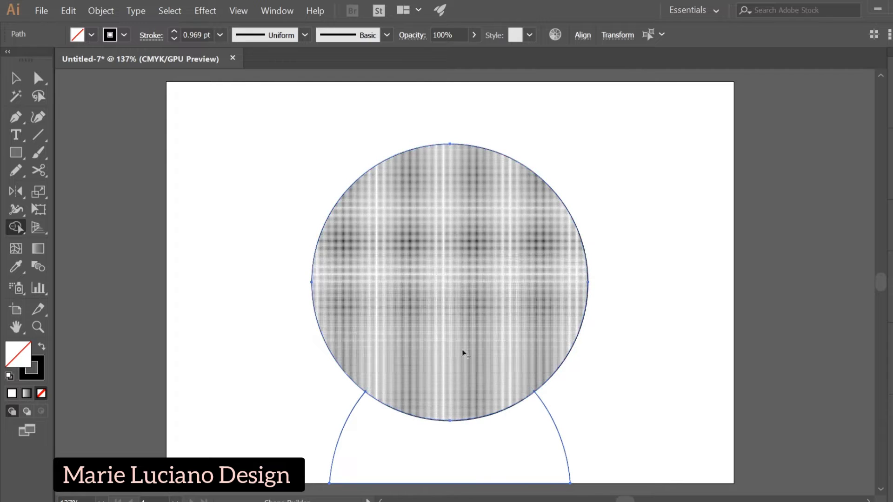
{"action": "left_click", "coordinate": [17, 78]}
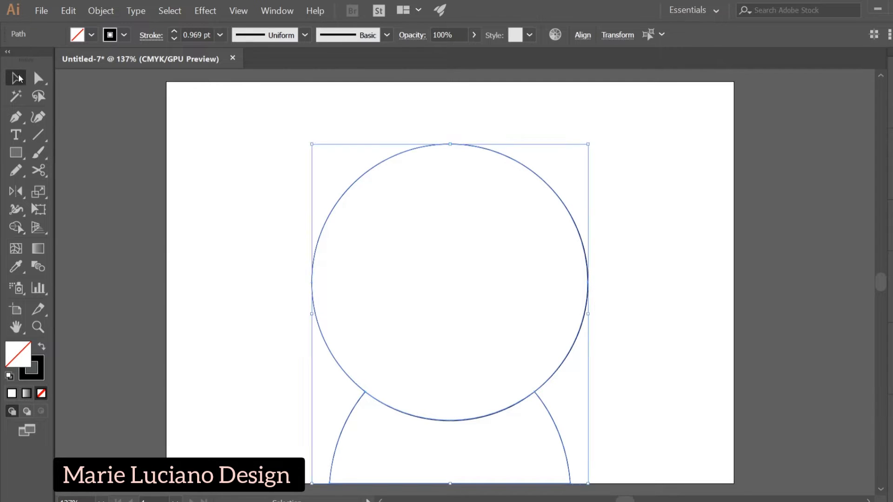
{"action": "left_click", "coordinate": [266, 363]}
{"action": "left_click", "coordinate": [346, 414]}
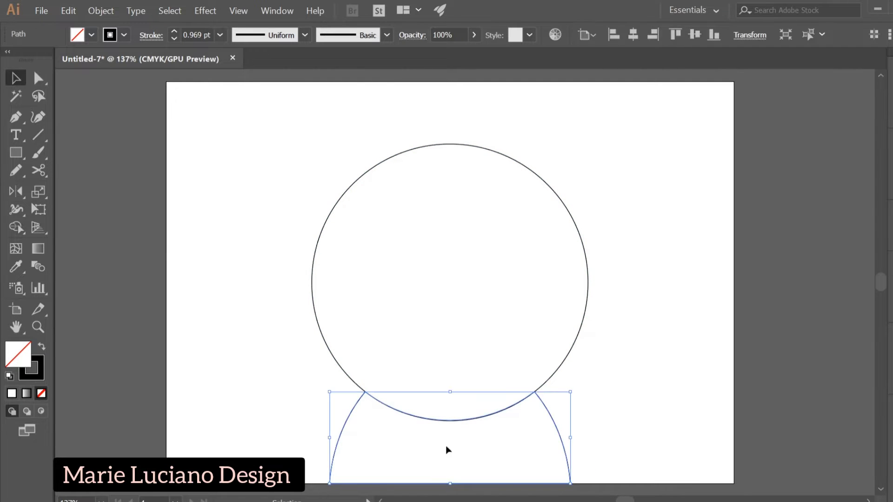
{"action": "left_click", "coordinate": [347, 375]}
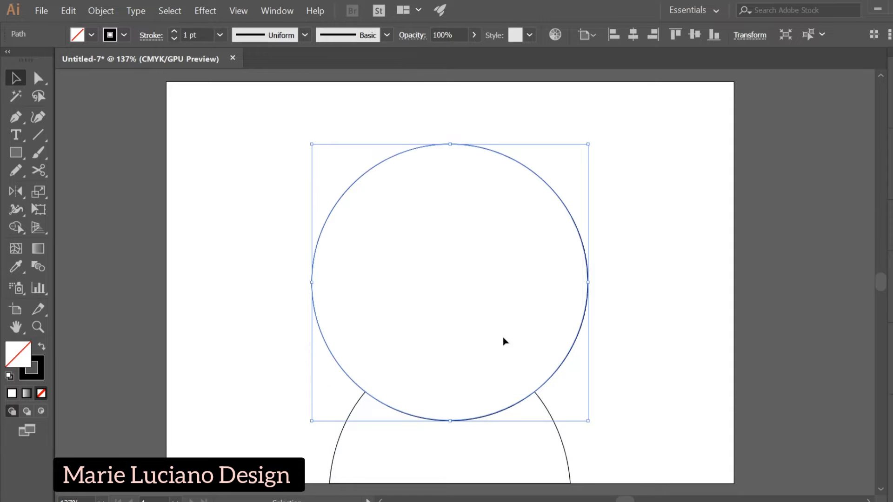
{"action": "left_click", "coordinate": [712, 384]}
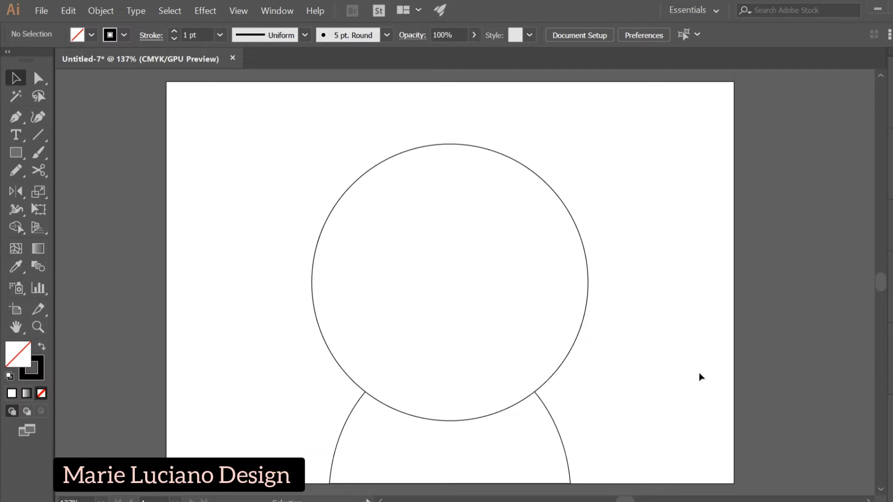
Draw a circle from its centre on the head's vertical centreline, in the lower half of the head
{"action": "left_click", "coordinate": [16, 152]}
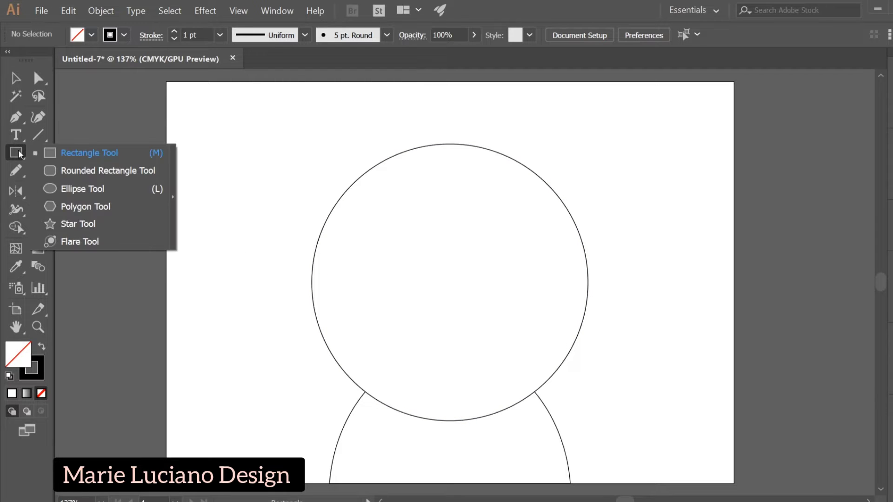
{"action": "left_click", "coordinate": [101, 188]}
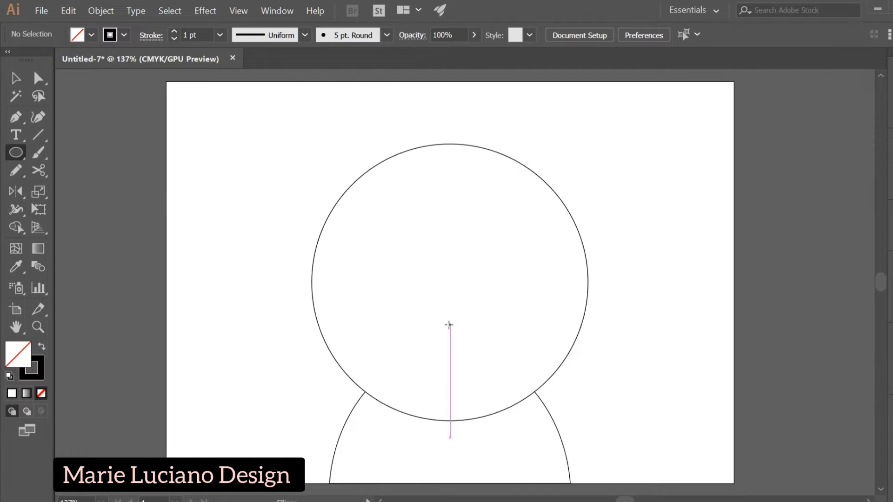
{"action": "left_click_drag", "start_coordinate": [449, 324], "coordinate": [388, 264]}
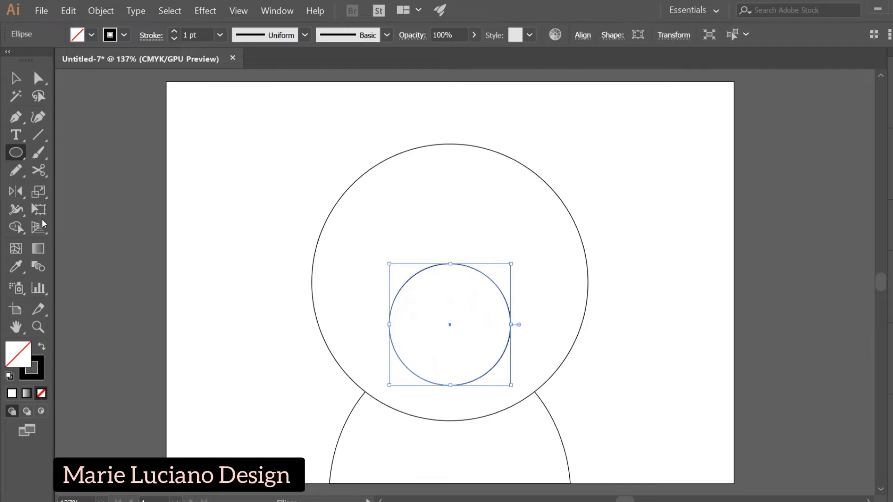
Draw a rectangle covering the lower half of the inner circle and swap its fill and stroke so it is filled black
{"action": "left_click", "coordinate": [15, 154]}
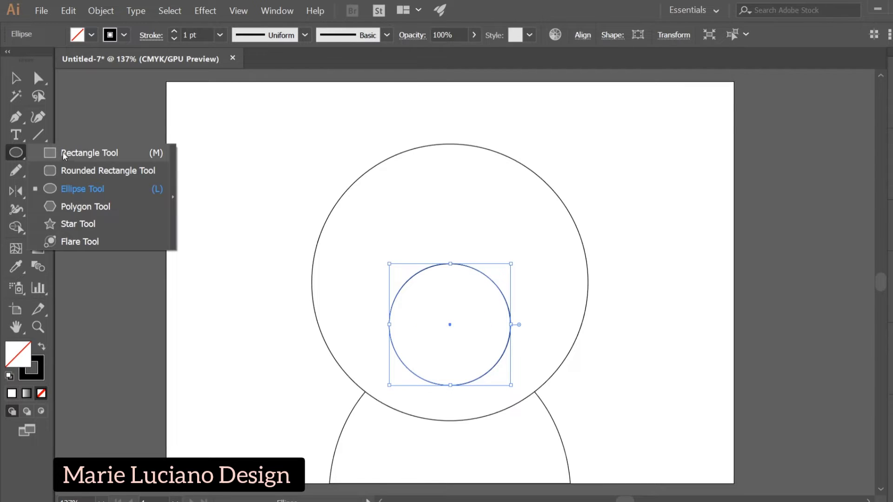
{"action": "left_click", "coordinate": [80, 153]}
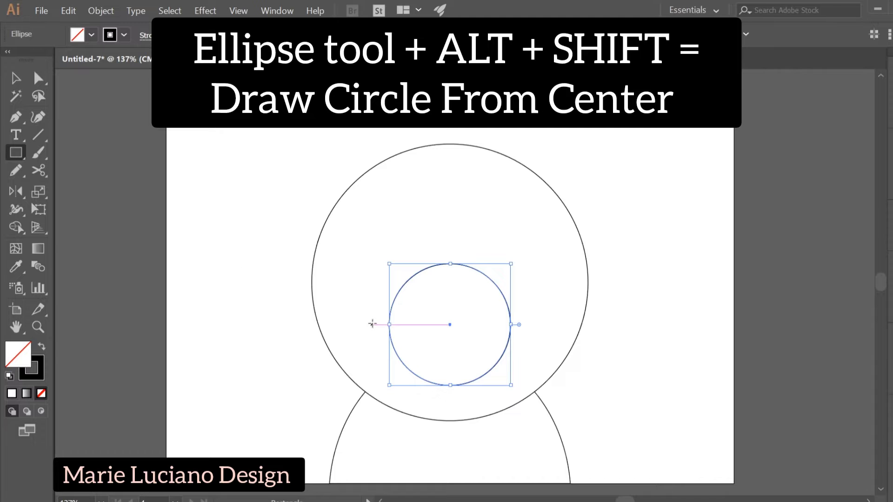
{"action": "mouse_move", "coordinate": [372, 325]}
{"action": "left_mouse_down"}
{"action": "mouse_move", "coordinate": [538, 385]}
{"action": "mouse_move", "coordinate": [537, 401]}
{"action": "left_mouse_up"}
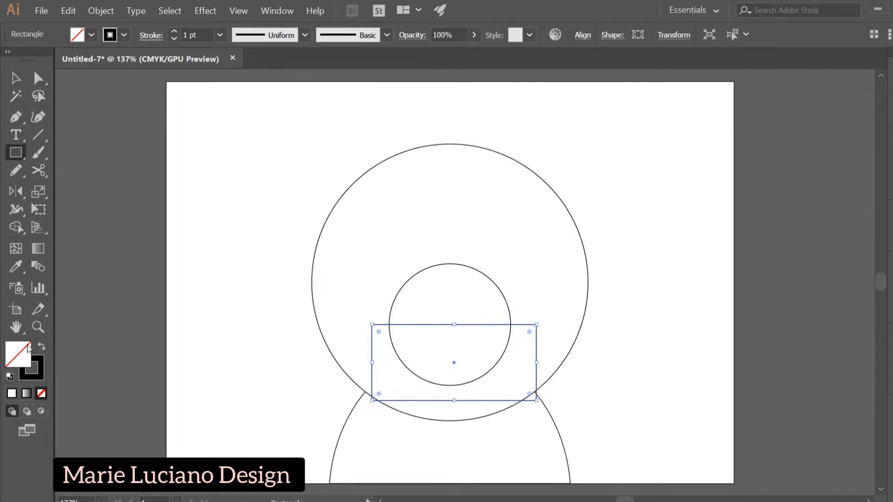
{"action": "left_click", "coordinate": [41, 347]}
Subtract the black rectangle from the inner circle with Minus Front, leaving a half-circle snout
{"action": "left_click", "coordinate": [15, 78]}
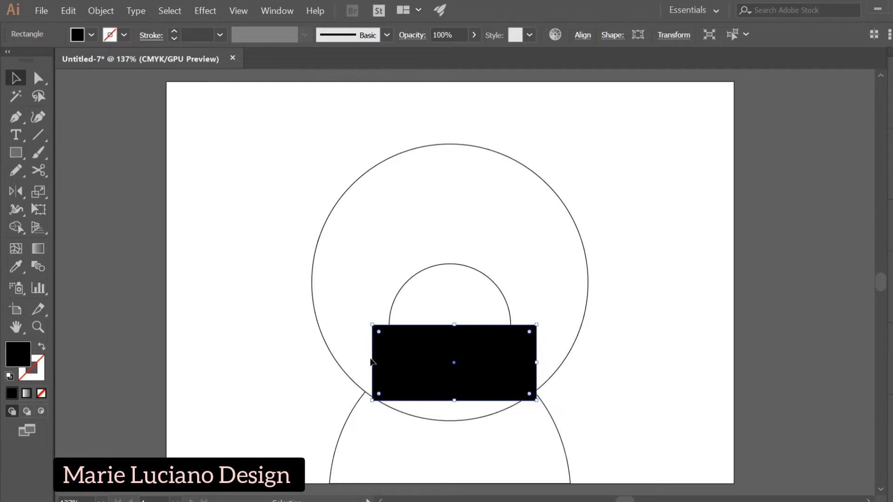
{"action": "left_click", "coordinate": [445, 266], "text": "shift"}
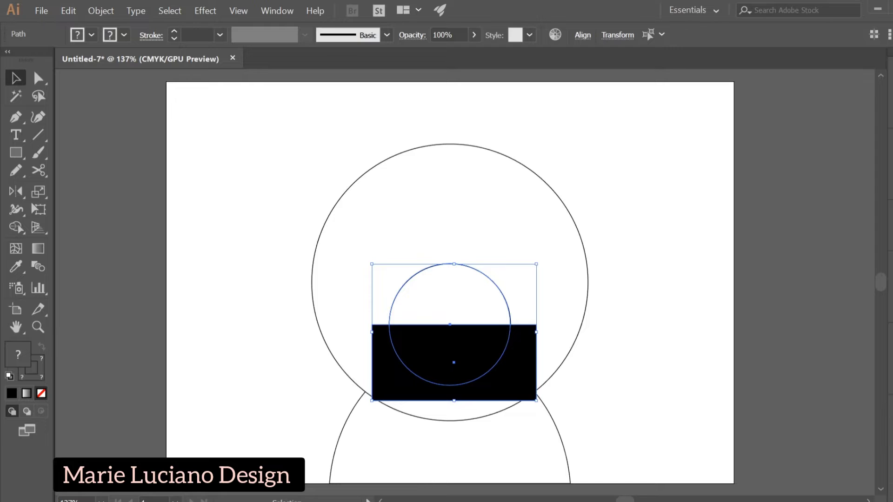
{"action": "key", "text": "ctrl+shift+F9"}
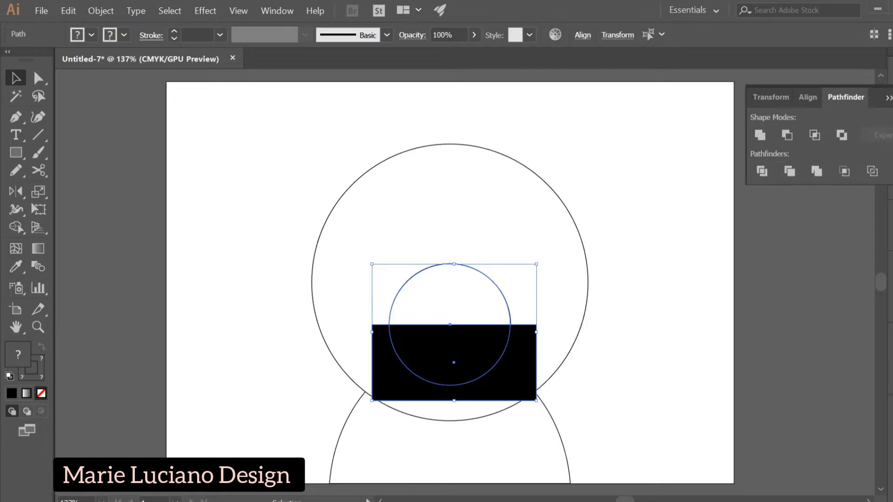
{"action": "left_click", "coordinate": [789, 136]}
{"action": "key", "text": "ctrl+shift+a"}
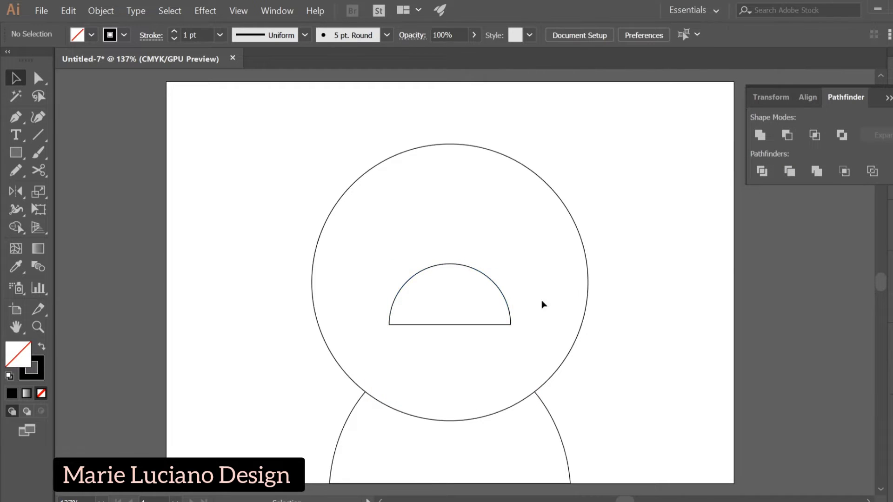
Round both base corners of the half-circle snout to a radius of about 0.79 cm
{"action": "left_click", "coordinate": [444, 325]}
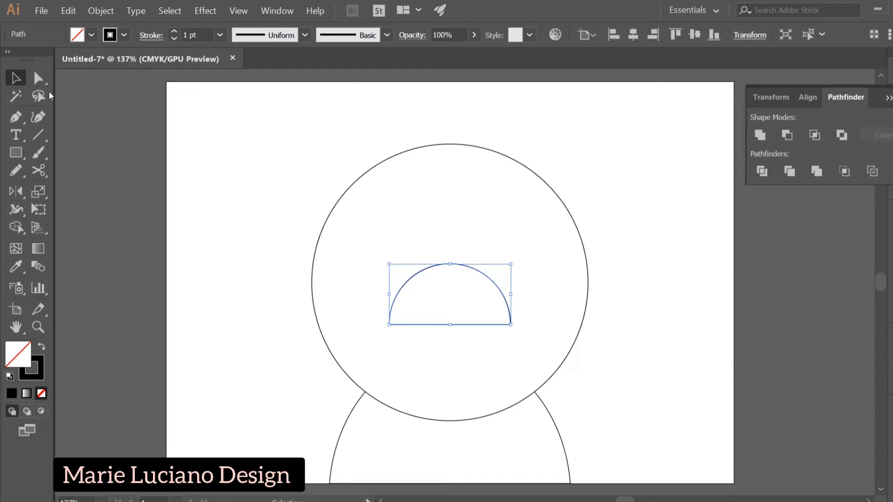
{"action": "left_click_drag", "start_coordinate": [38, 78], "coordinate": [132, 80]}
{"action": "left_click", "coordinate": [389, 324]}
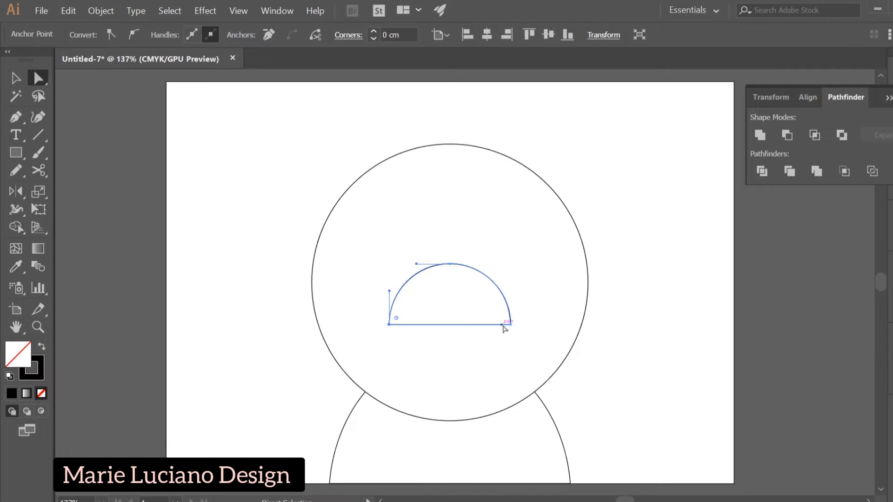
{"action": "left_click", "coordinate": [510, 326]}
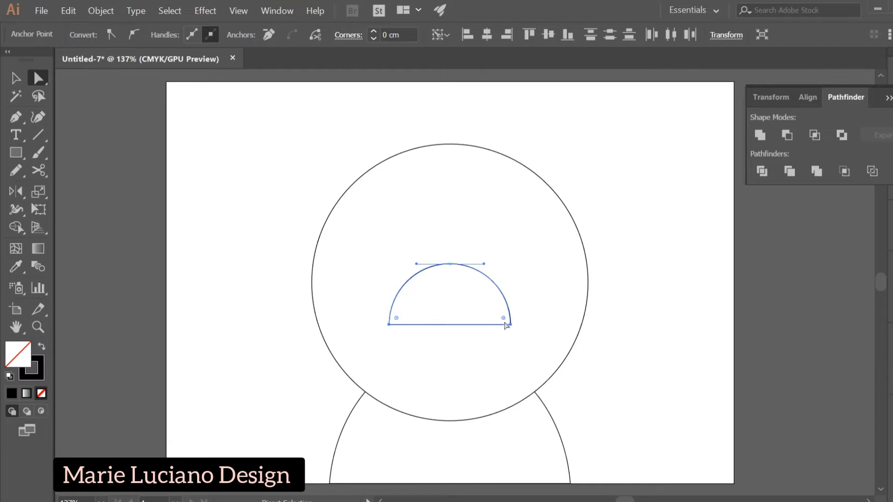
{"action": "left_click", "coordinate": [396, 322], "text": "shift"}
{"action": "left_click_drag", "start_coordinate": [396, 318], "coordinate": [409, 321]}
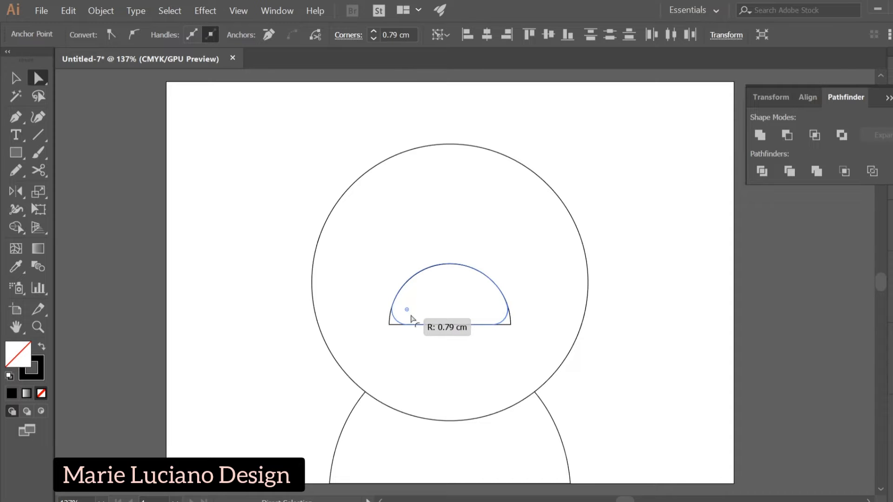
{"action": "left_click", "coordinate": [17, 78]}
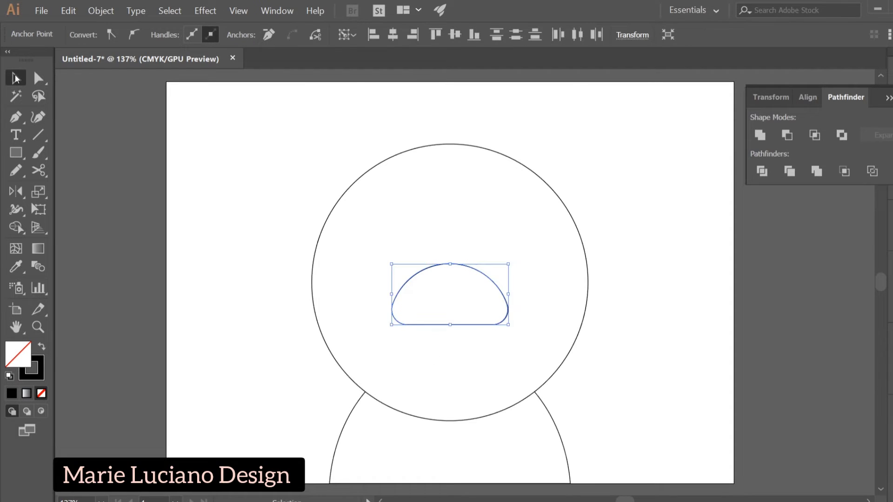
{"action": "left_click", "coordinate": [134, 215]}
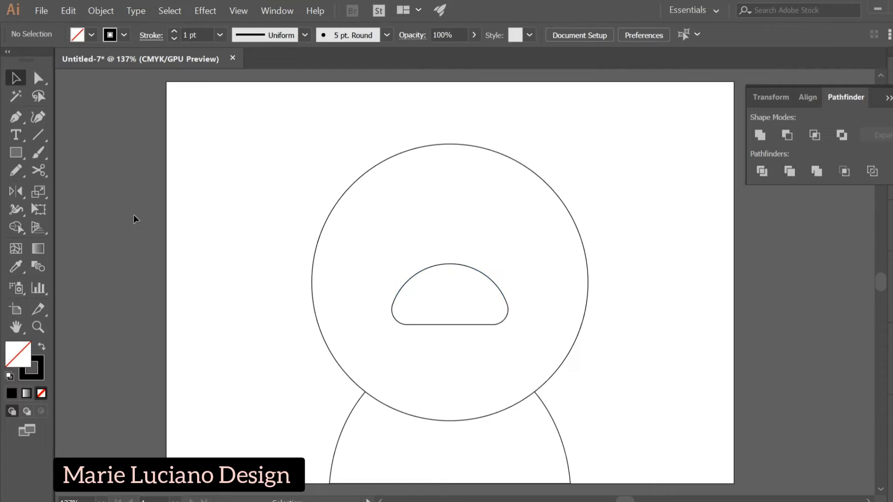
Add two matching small upright ellipses as nostrils, one on each side of the snout, and group them
{"action": "left_click_drag", "start_coordinate": [16, 153], "coordinate": [90, 191]}
{"action": "left_click_drag", "start_coordinate": [431, 285], "coordinate": [493, 303]}
{"action": "key", "text": "v"}
{"action": "left_click", "coordinate": [447, 301]}
{"action": "left_click", "coordinate": [425, 302], "text": "shift"}
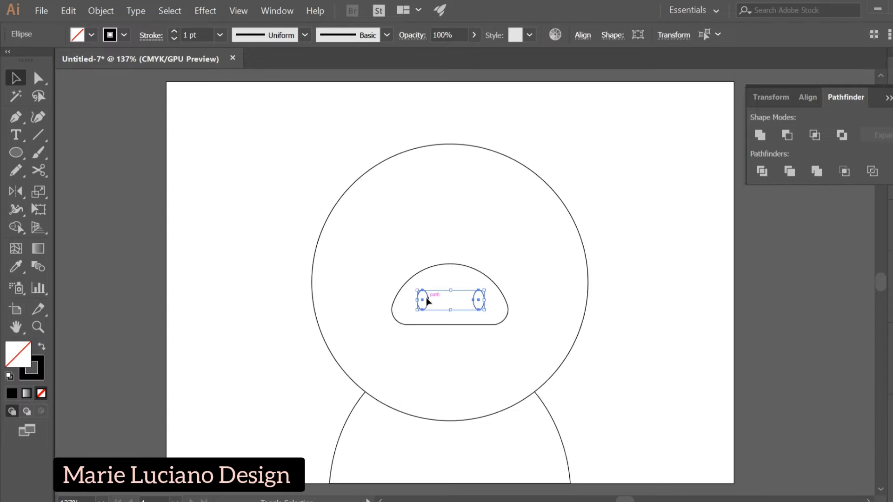
{"action": "left_click", "coordinate": [109, 10]}
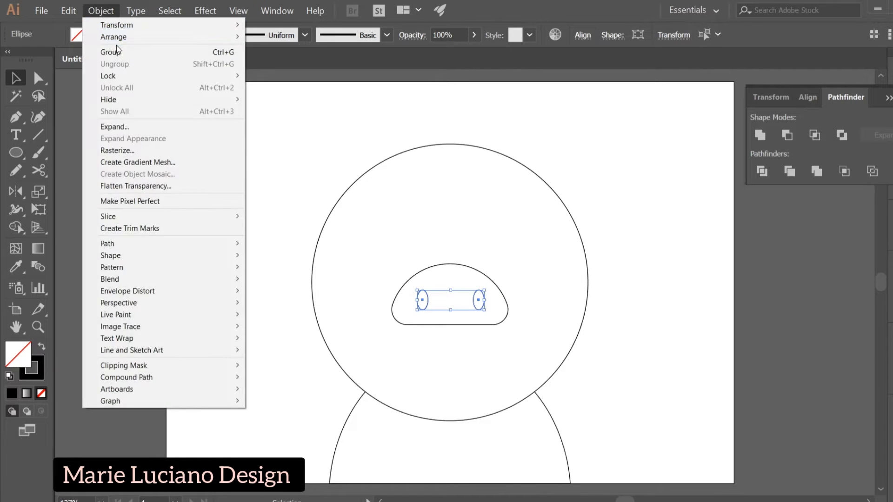
{"action": "left_click", "coordinate": [117, 51]}
{"action": "left_click", "coordinate": [247, 241]}
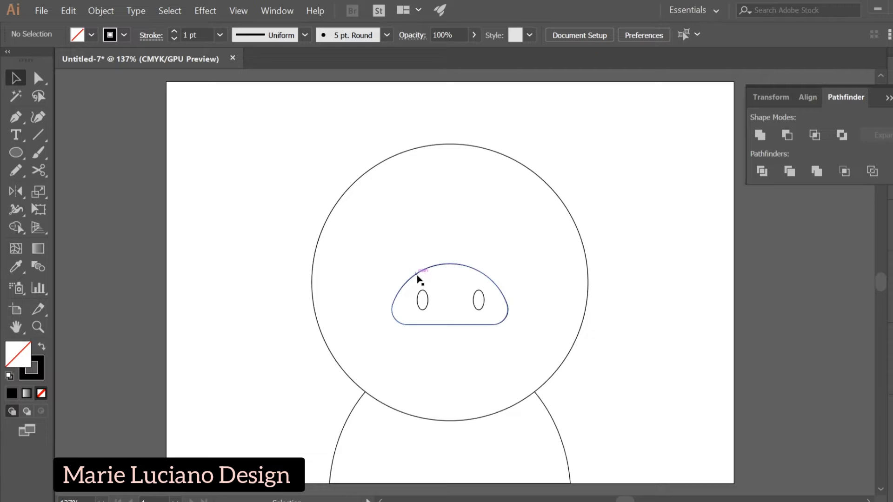
Draw a small circle centred below the snout and cut away its upper half with the Scissors tool to leave a smile arc
{"action": "left_click", "coordinate": [16, 154]}
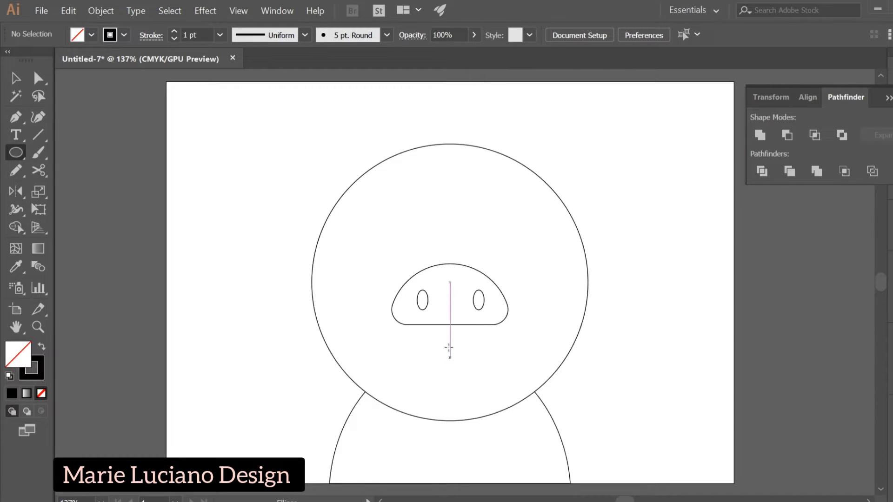
{"action": "left_click_drag", "start_coordinate": [449, 351], "coordinate": [434, 331]}
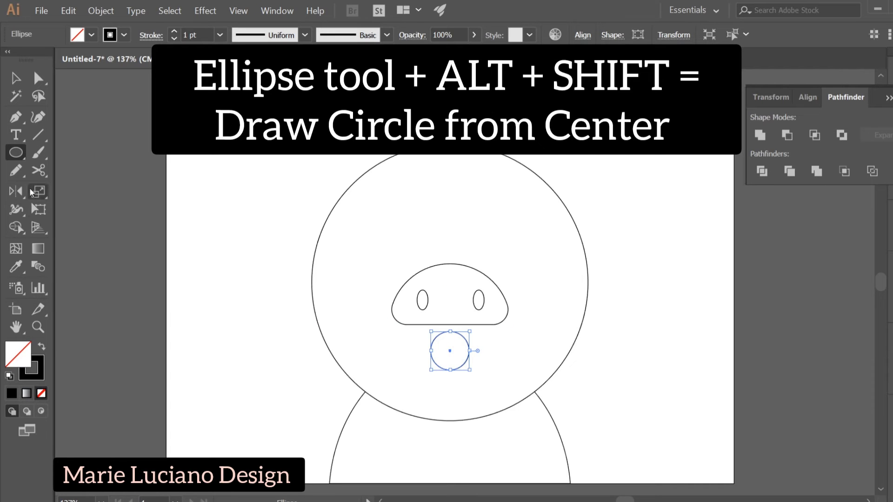
{"action": "mouse_move", "coordinate": [38, 171]}
{"action": "left_mouse_down"}
{"action": "mouse_move", "coordinate": [107, 171]}
{"action": "mouse_move", "coordinate": [130, 177]}
{"action": "mouse_move", "coordinate": [99, 183]}
{"action": "mouse_move", "coordinate": [124, 188]}
{"action": "left_mouse_up"}
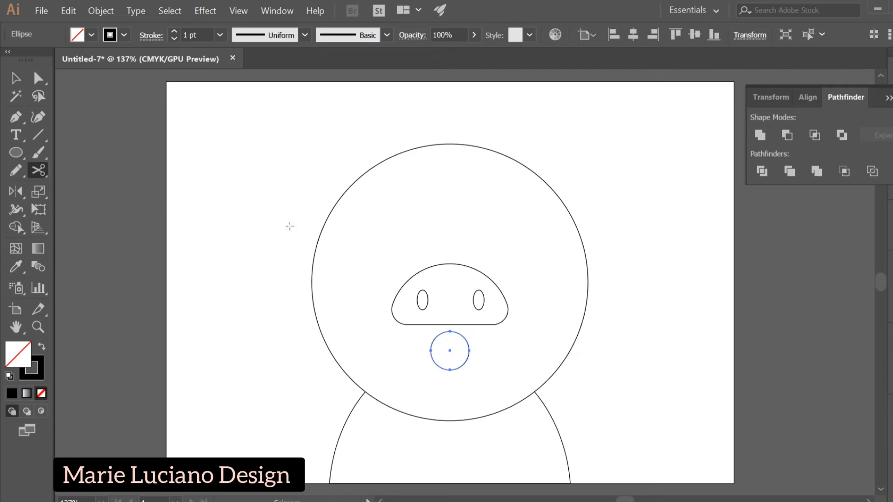
{"action": "left_click", "coordinate": [429, 350]}
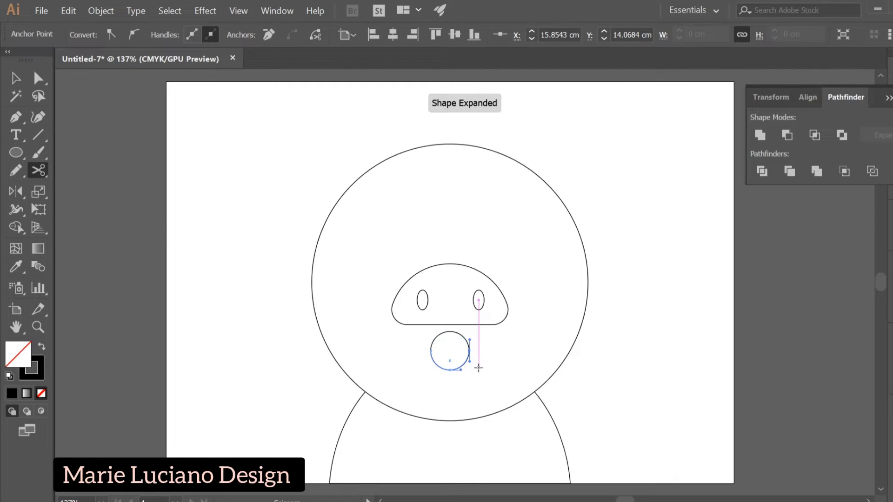
{"action": "left_click_drag", "start_coordinate": [38, 80], "coordinate": [82, 77]}
{"action": "left_click", "coordinate": [446, 333]}
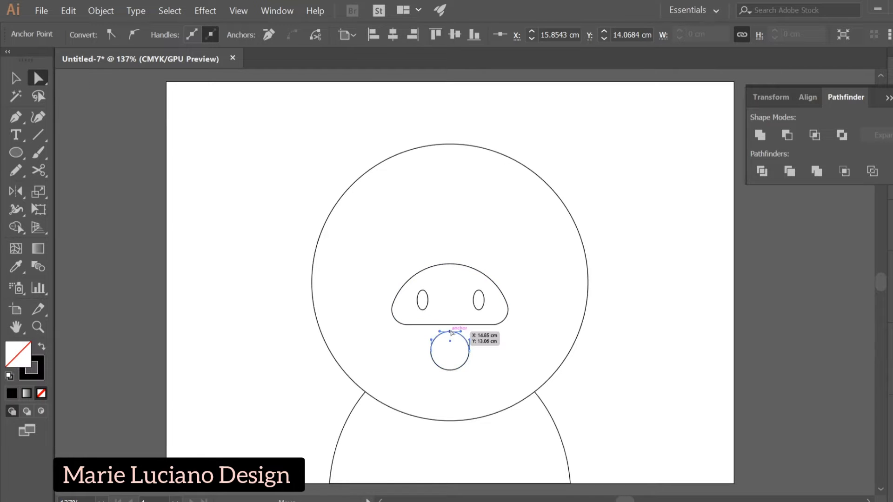
{"action": "key", "text": "Delete"}
{"action": "left_click", "coordinate": [485, 349]}
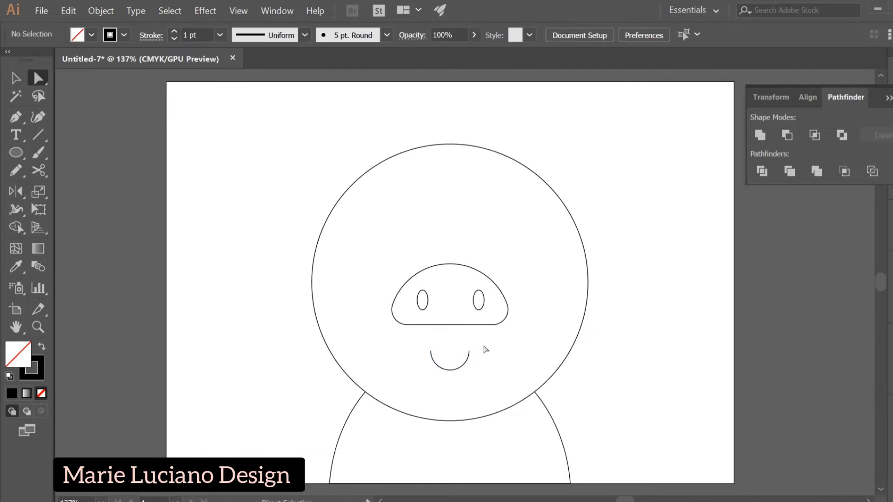
Move the smile arc slightly up towards the snout and set its stroke weight to 3 pt
{"action": "left_click", "coordinate": [17, 78]}
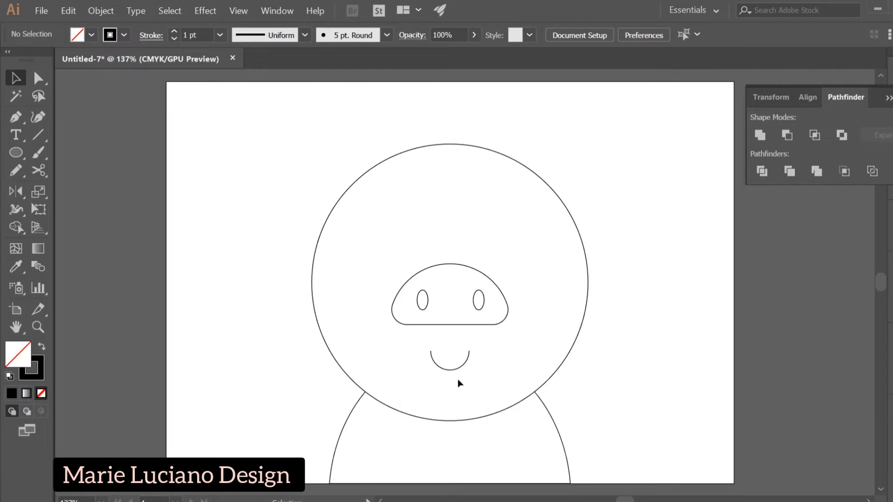
{"action": "left_click_drag", "start_coordinate": [461, 367], "coordinate": [462, 359]}
{"action": "left_click", "coordinate": [221, 35]}
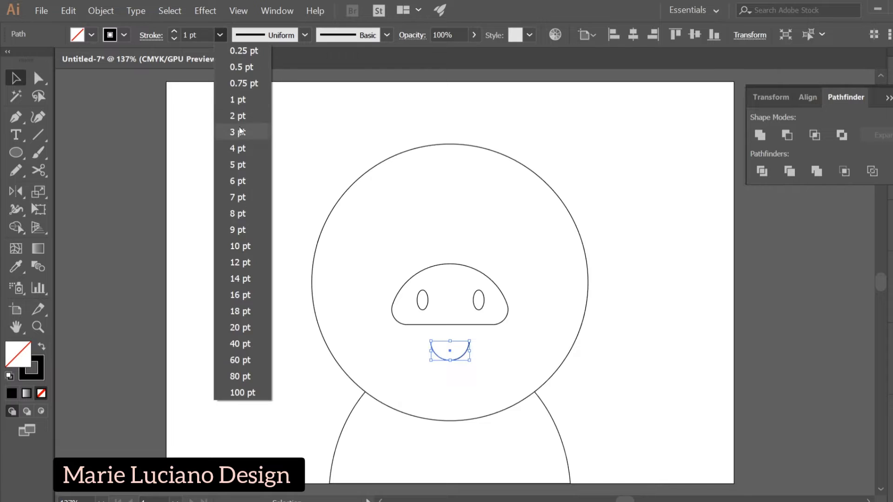
{"action": "left_click", "coordinate": [241, 132]}
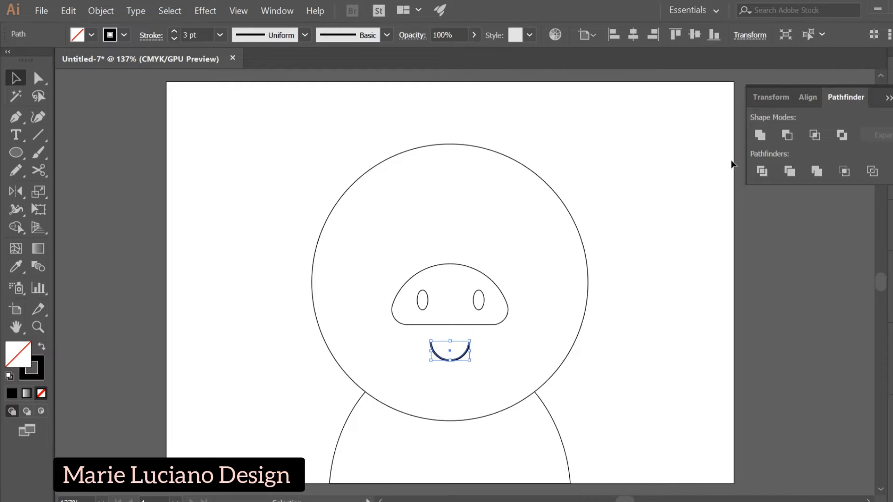
Give the smile arc's stroke round caps
{"action": "key", "text": "ctrl+F10"}
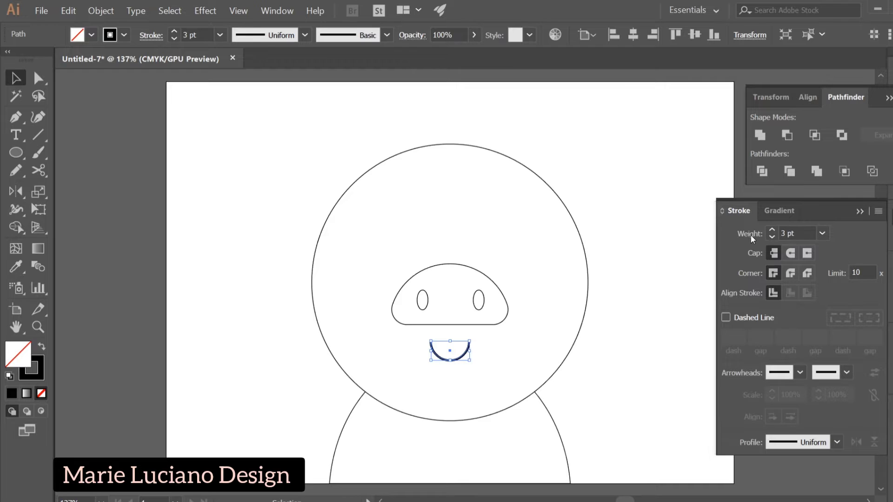
{"action": "left_click", "coordinate": [791, 256]}
{"action": "left_click", "coordinate": [603, 357]}
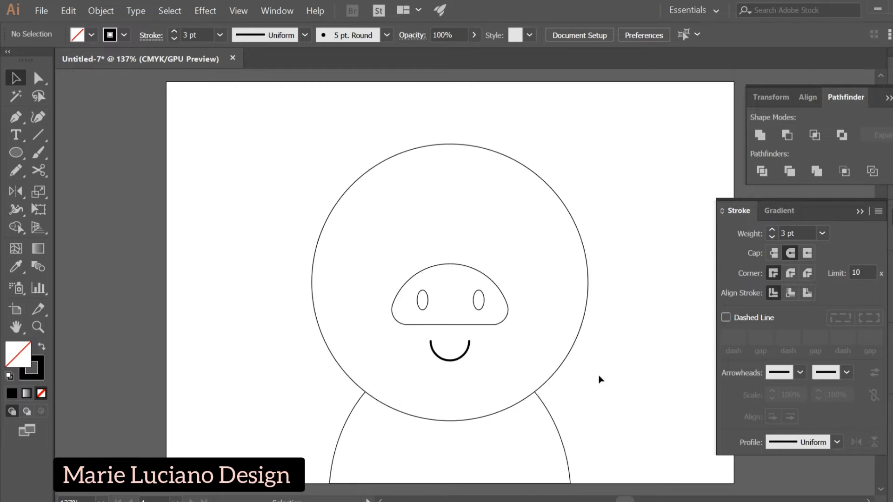
{"action": "left_click", "coordinate": [859, 211]}
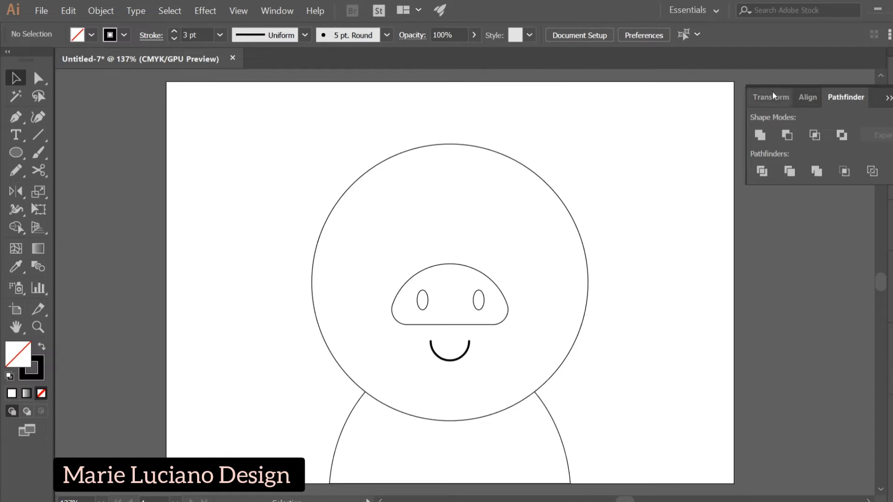
{"action": "left_click", "coordinate": [777, 186]}
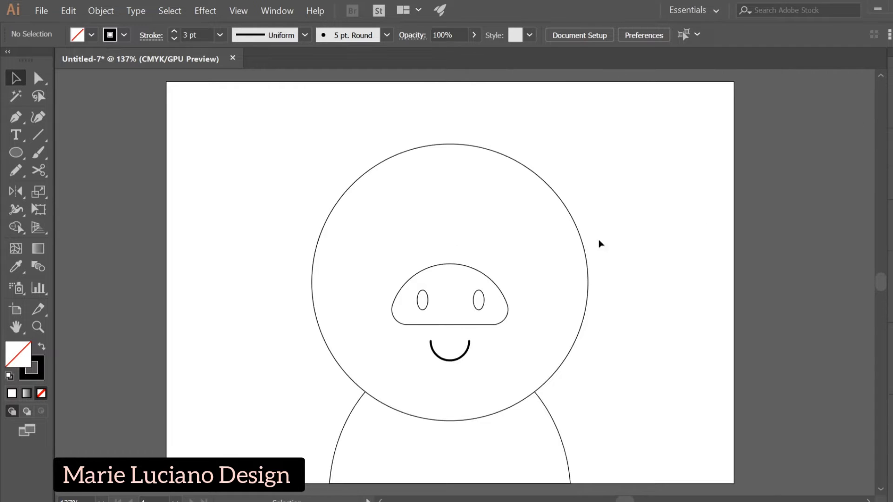
Draw an eye circle on the head, above and to the right of the snout
{"action": "left_click", "coordinate": [15, 154]}
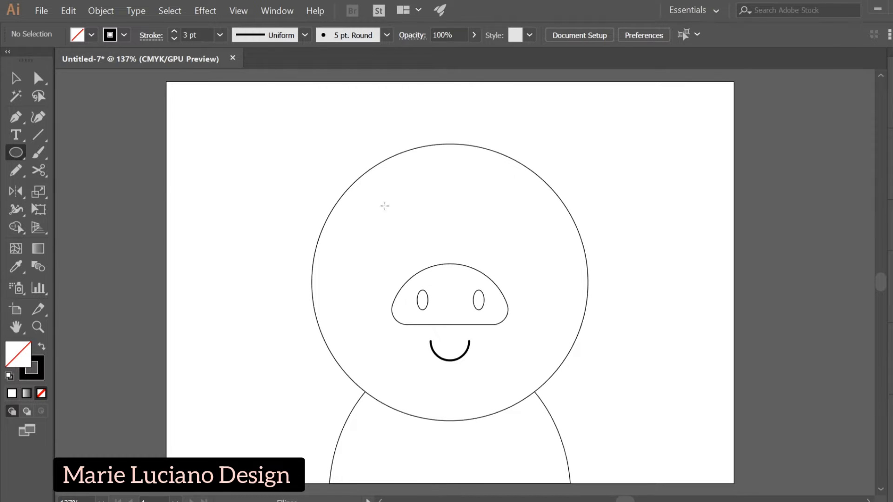
{"action": "left_click_drag", "start_coordinate": [504, 234], "coordinate": [489, 207]}
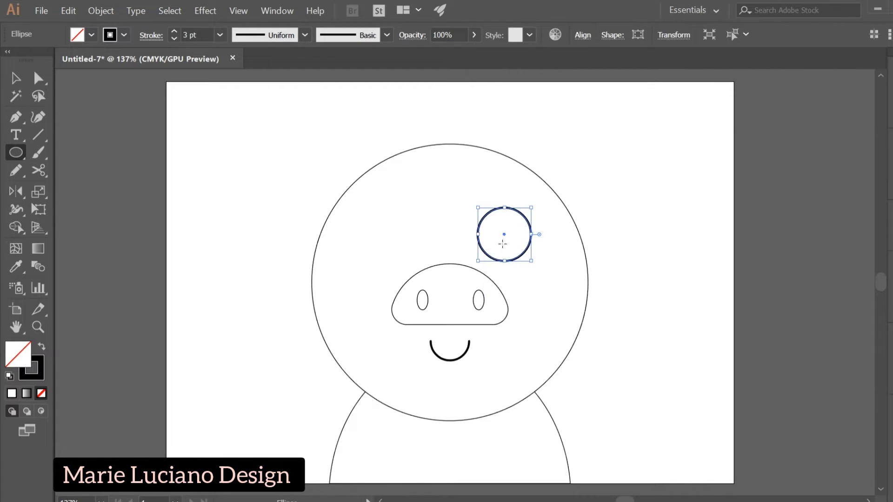
{"action": "left_click", "coordinate": [10, 77]}
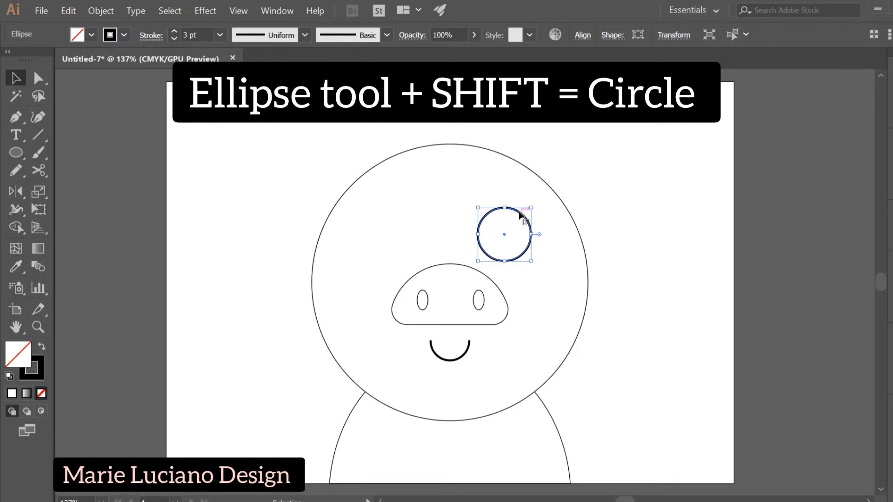
Duplicate the eye circle slightly to the left and remove the protruding left crescent with the Shape Builder tool
{"action": "left_click_drag", "start_coordinate": [520, 215], "coordinate": [509, 235]}
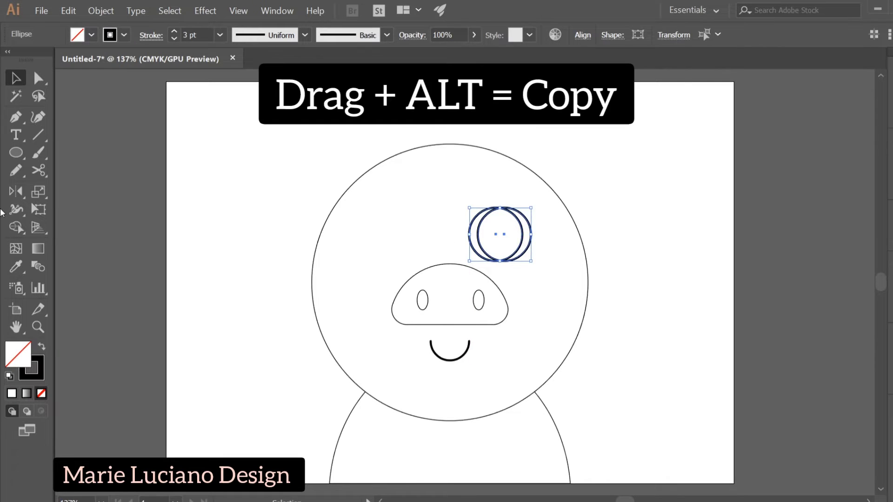
{"action": "left_click_drag", "start_coordinate": [14, 228], "coordinate": [99, 223]}
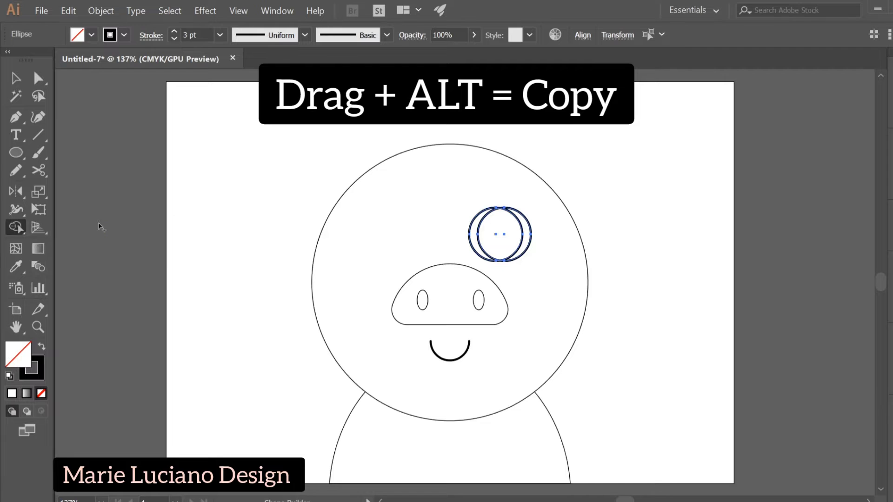
{"action": "left_click", "coordinate": [472, 228], "text": "alt"}
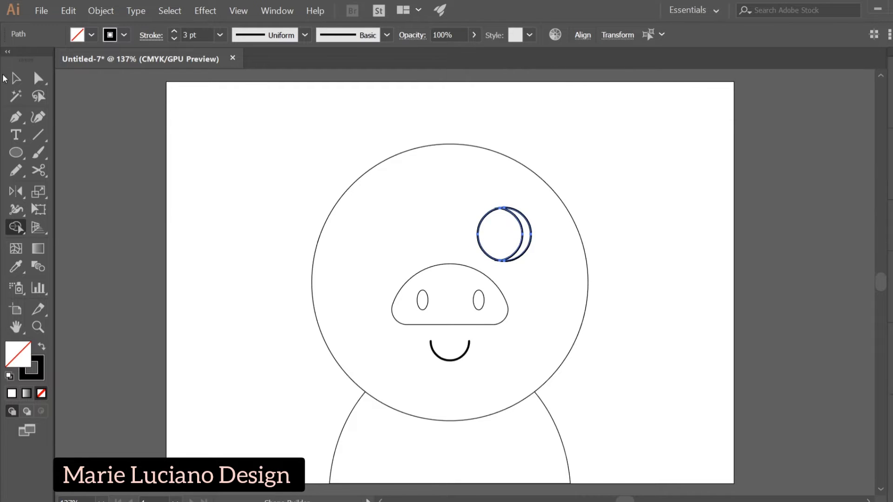
{"action": "left_click", "coordinate": [14, 79]}
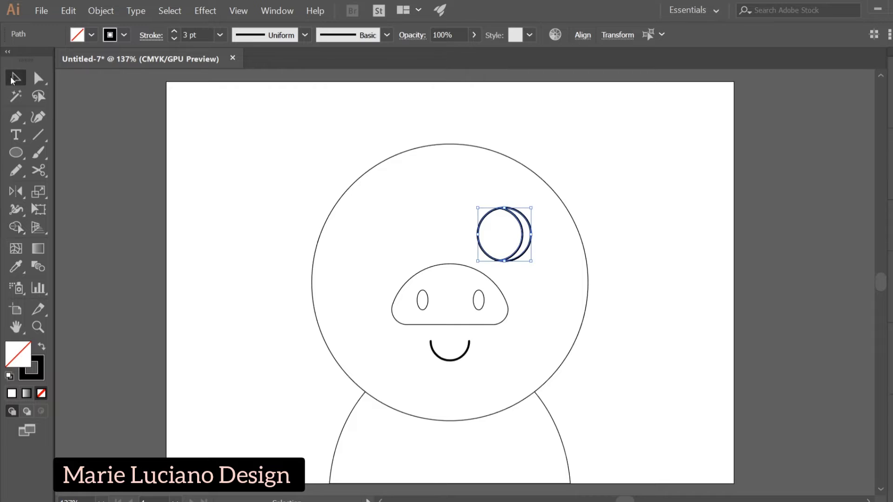
Reset the eye shapes to the default white fill and 1 pt black stroke, and fill the pupil shape black
{"action": "left_click", "coordinate": [10, 377]}
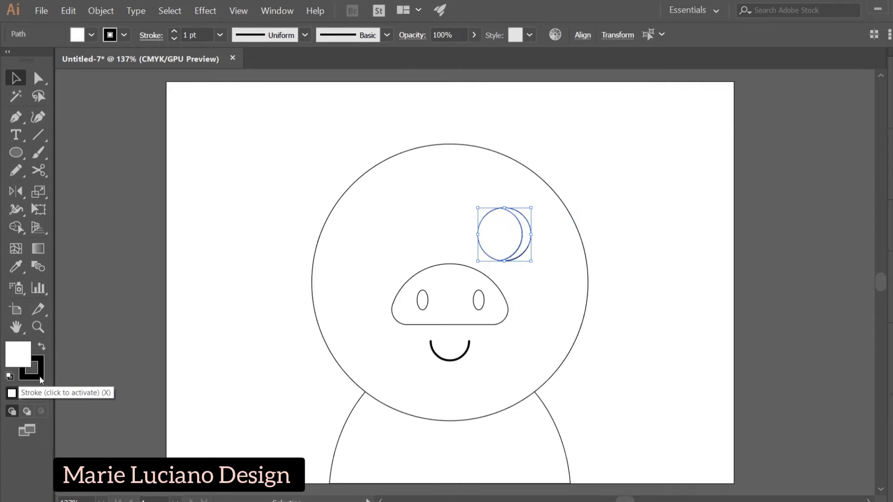
{"action": "left_click", "coordinate": [309, 297]}
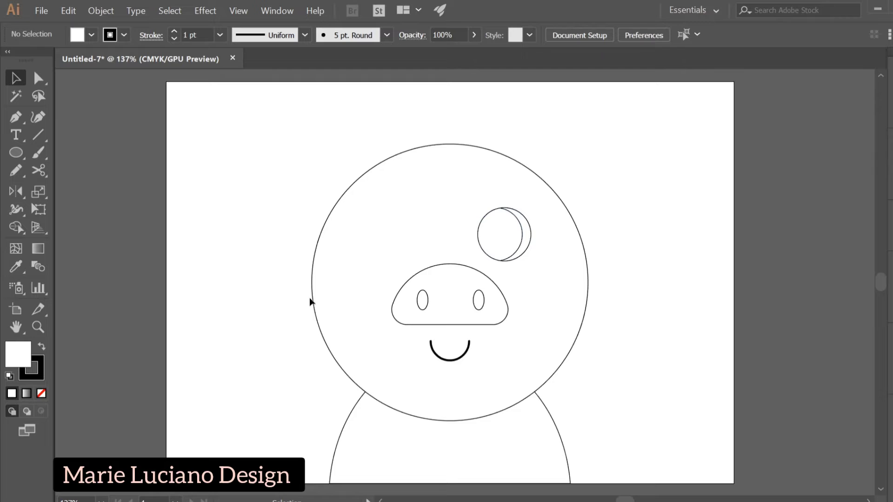
{"action": "left_click", "coordinate": [522, 237]}
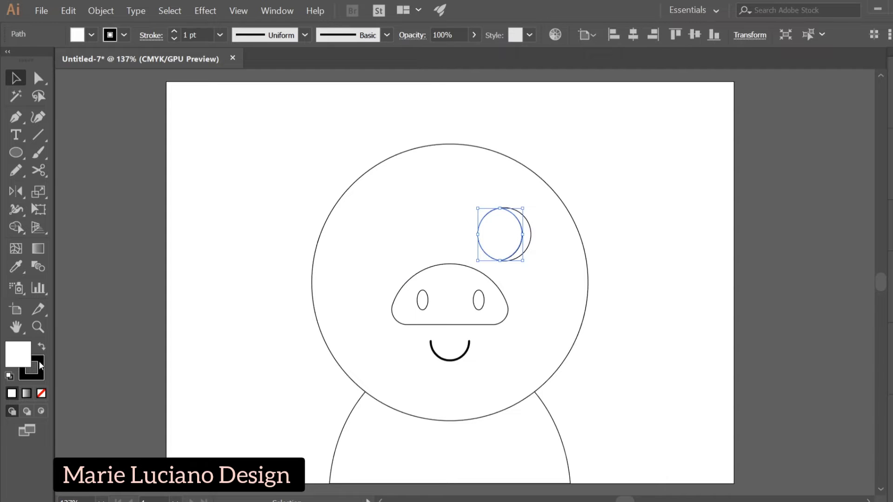
{"action": "left_click_drag", "start_coordinate": [40, 364], "coordinate": [18, 354]}
{"action": "left_click", "coordinate": [141, 372]}
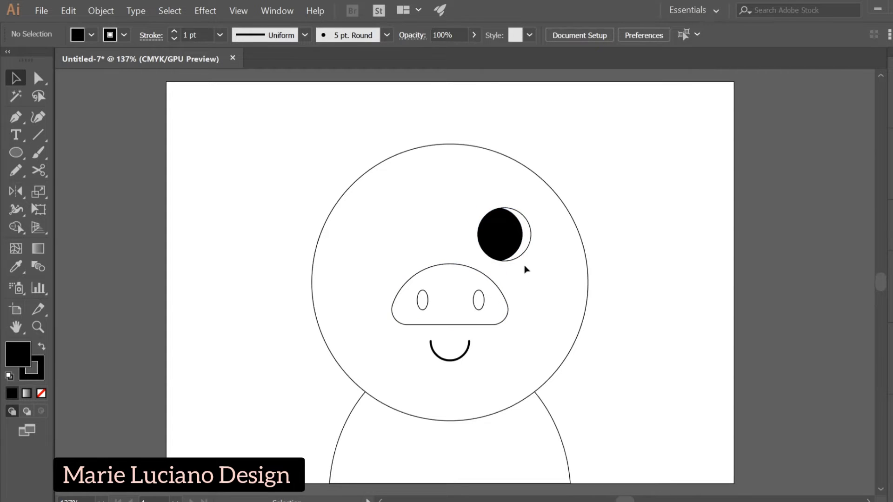
Group the black pupil with the white crescent of the eye
{"action": "left_click_drag", "start_coordinate": [526, 270], "coordinate": [488, 235]}
{"action": "left_click", "coordinate": [101, 10]}
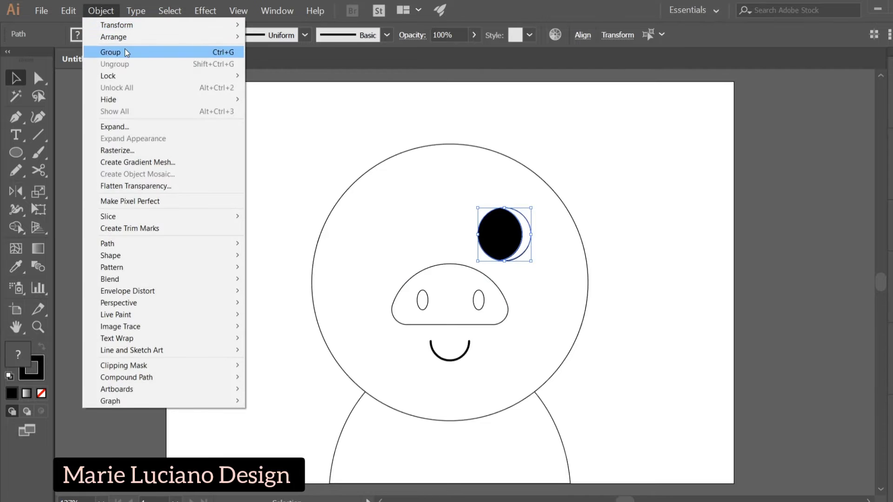
{"action": "left_click", "coordinate": [110, 52]}
{"action": "left_click", "coordinate": [219, 343]}
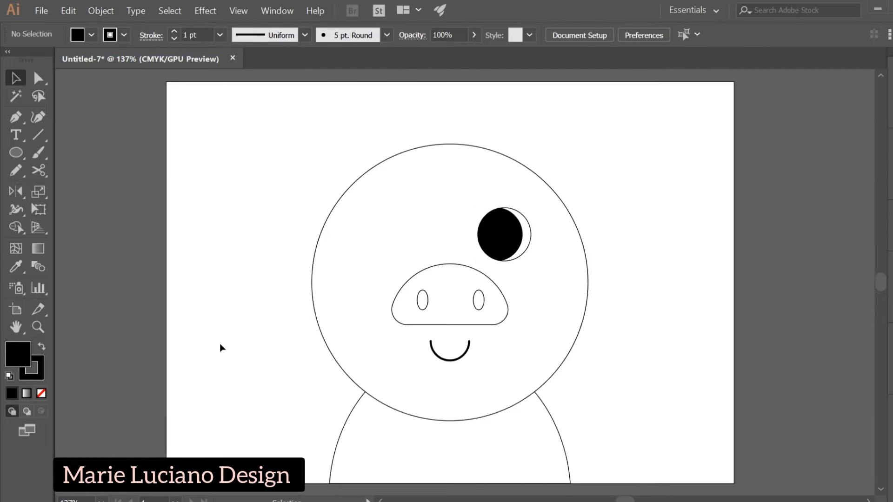
Duplicate the eye horizontally onto the left side of the head and group both eyes
{"action": "left_click", "coordinate": [519, 239]}
{"action": "left_click_drag", "start_coordinate": [519, 239], "coordinate": [393, 237]}
{"action": "left_click", "coordinate": [504, 239], "text": "shift"}
{"action": "left_click", "coordinate": [108, 13]}
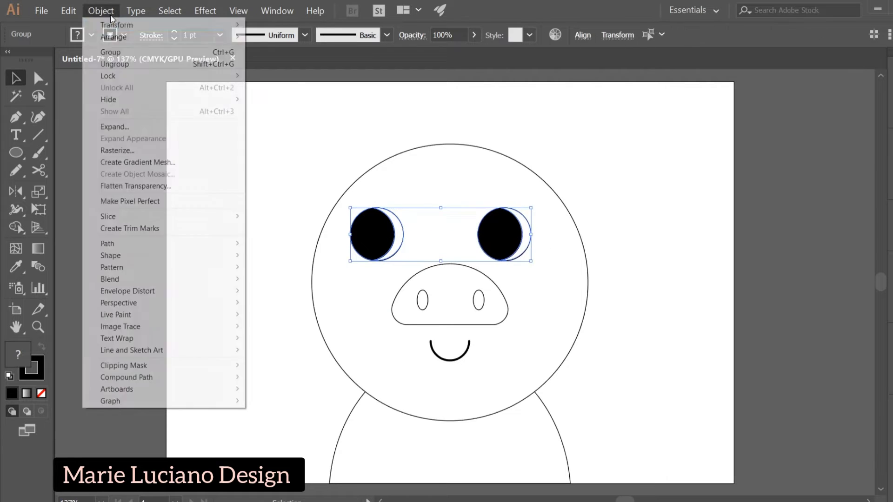
{"action": "left_click", "coordinate": [110, 53]}
Move the grouped eyes slightly to the right to centre them above the snout
{"action": "left_click_drag", "start_coordinate": [385, 250], "coordinate": [395, 250]}
{"action": "left_click_drag", "start_coordinate": [504, 240], "coordinate": [501, 240]}
{"action": "left_click", "coordinate": [621, 351]}
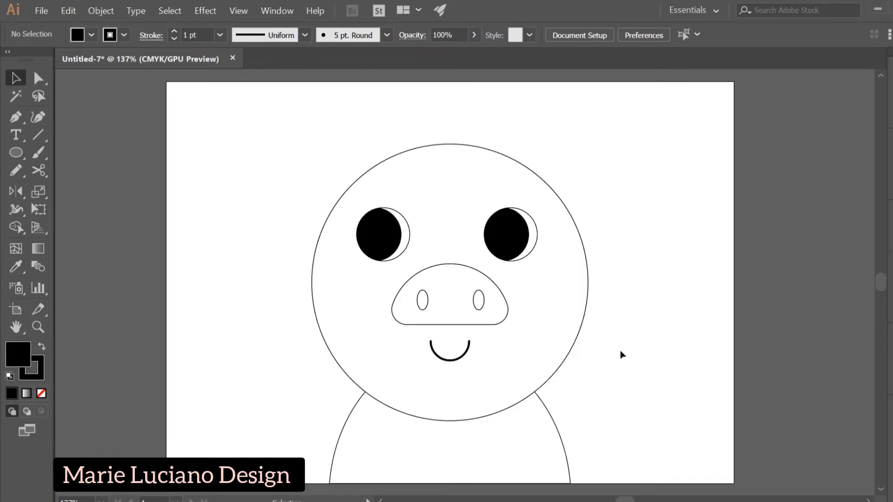
Draw a small black cheek circle to the left of the snout and copy it horizontally to the right side
{"action": "left_click", "coordinate": [16, 152]}
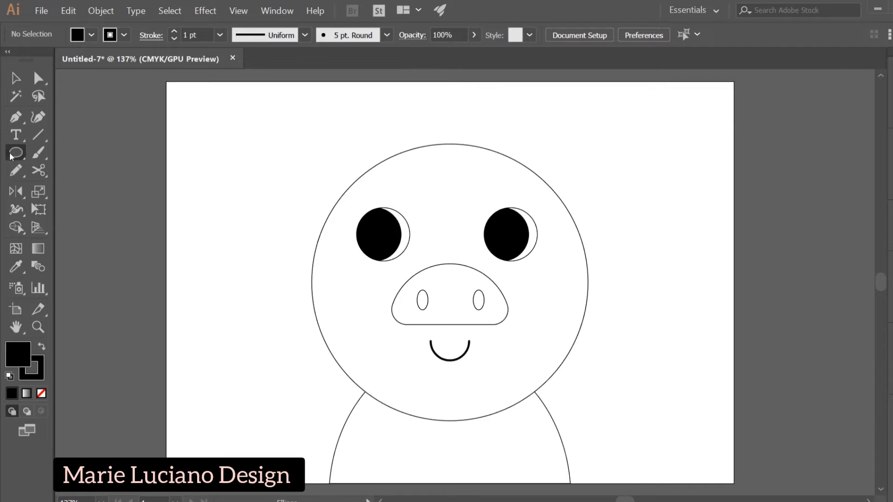
{"action": "left_click_drag", "start_coordinate": [356, 308], "coordinate": [549, 317]}
{"action": "key", "text": "v"}
{"action": "left_click", "coordinate": [363, 372]}
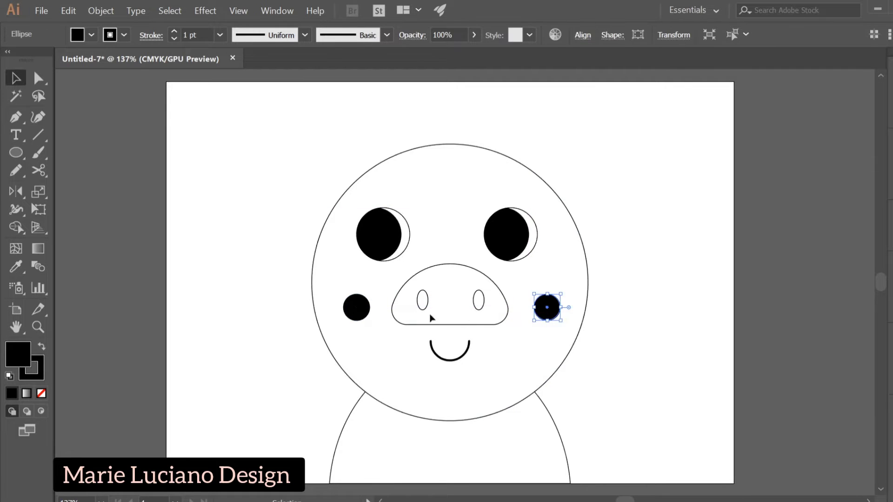
Group the two black cheek circles
{"action": "left_click", "coordinate": [356, 308], "text": "shift"}
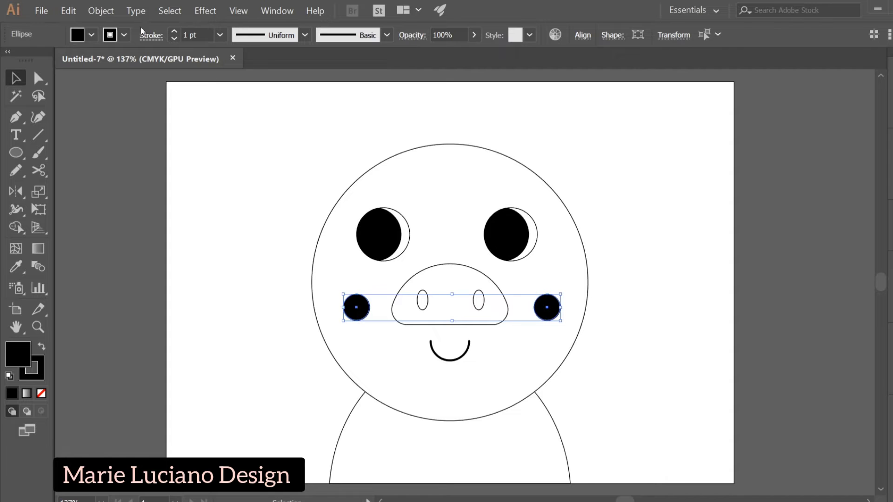
{"action": "left_click", "coordinate": [108, 9]}
{"action": "left_click", "coordinate": [122, 51]}
{"action": "left_click", "coordinate": [225, 285]}
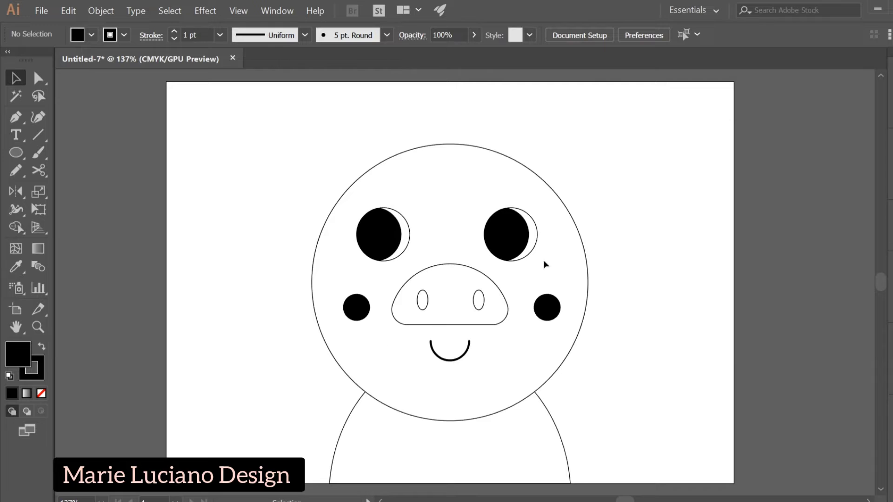
Move the grouped eyes slightly down towards the snout
{"action": "left_click_drag", "start_coordinate": [520, 236], "coordinate": [521, 246]}
{"action": "left_click", "coordinate": [702, 241]}
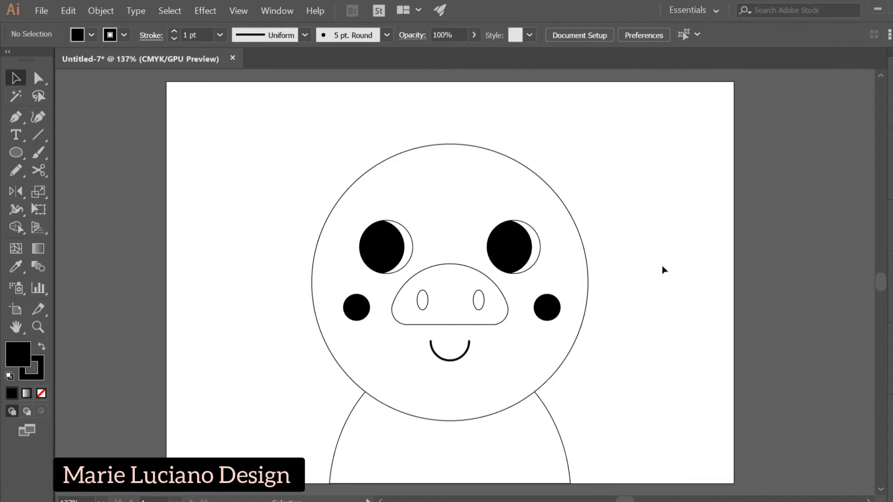
Draw a short horizontal line just above the snout with the Pen tool and duplicate it slightly higher, selecting both lines
{"action": "left_click", "coordinate": [17, 118]}
{"action": "left_click", "coordinate": [433, 259]}
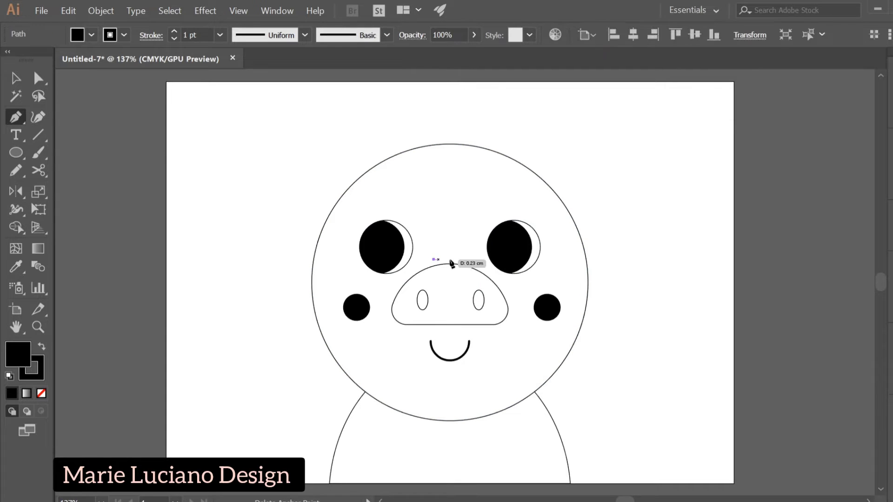
{"action": "left_click", "coordinate": [469, 259]}
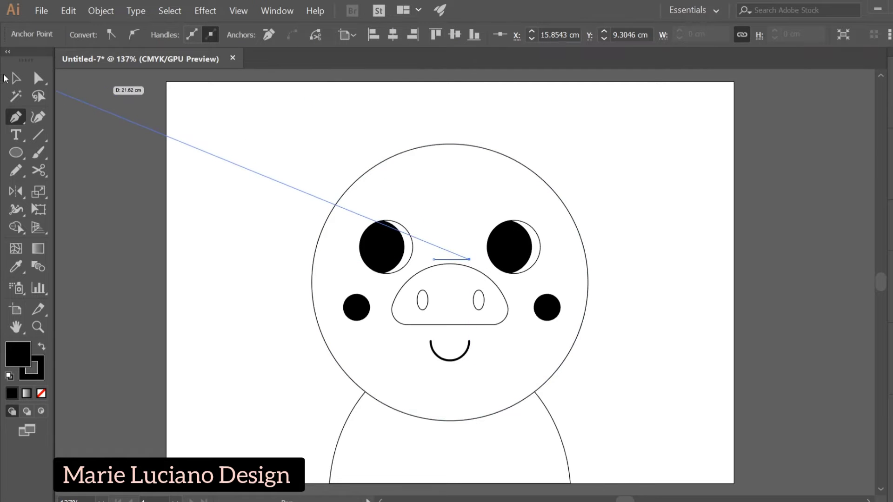
{"action": "left_click", "coordinate": [15, 79]}
{"action": "left_click", "coordinate": [192, 215]}
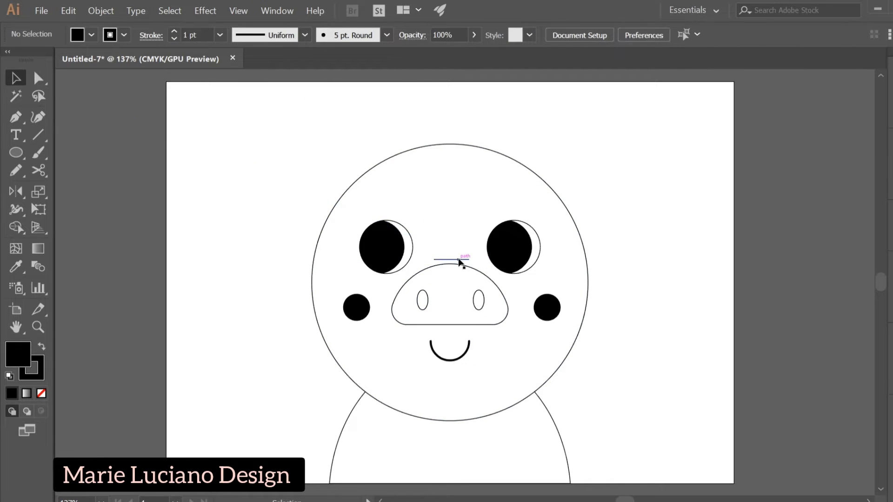
{"action": "left_click_drag", "start_coordinate": [460, 259], "coordinate": [470, 260]}
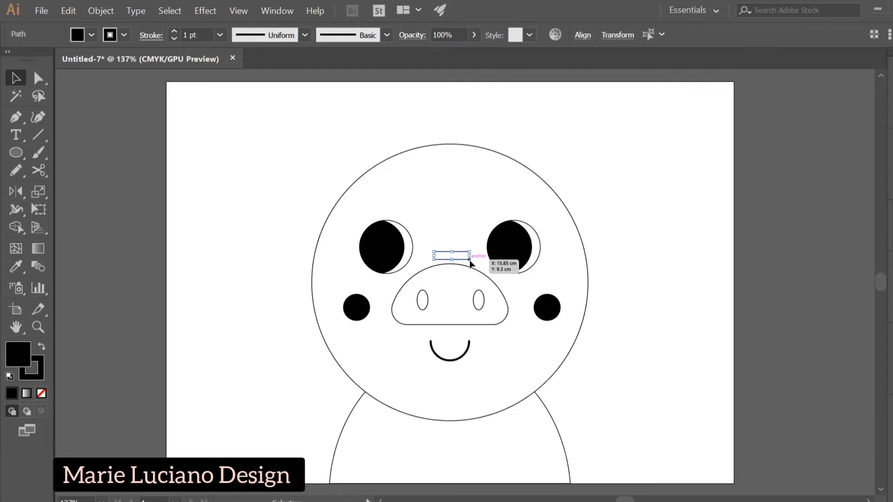
Set both lines above the snout to a 3 pt stroke with the width profile that tapers at both ends
{"action": "left_click", "coordinate": [216, 37]}
{"action": "left_click", "coordinate": [246, 127]}
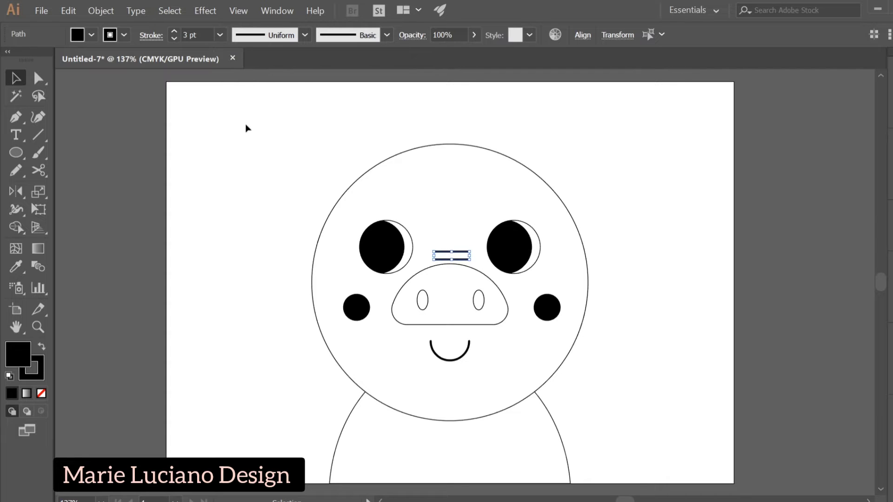
{"action": "left_click", "coordinate": [305, 36]}
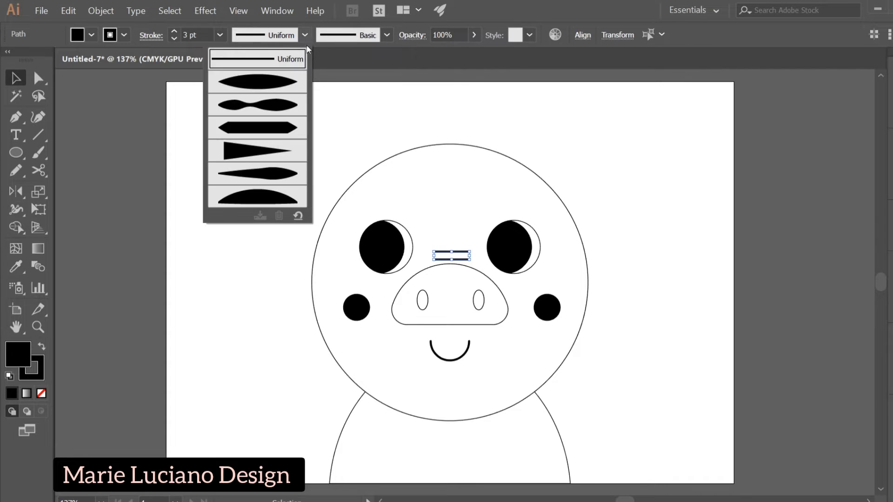
{"action": "left_click", "coordinate": [279, 75]}
{"action": "left_click", "coordinate": [302, 207]}
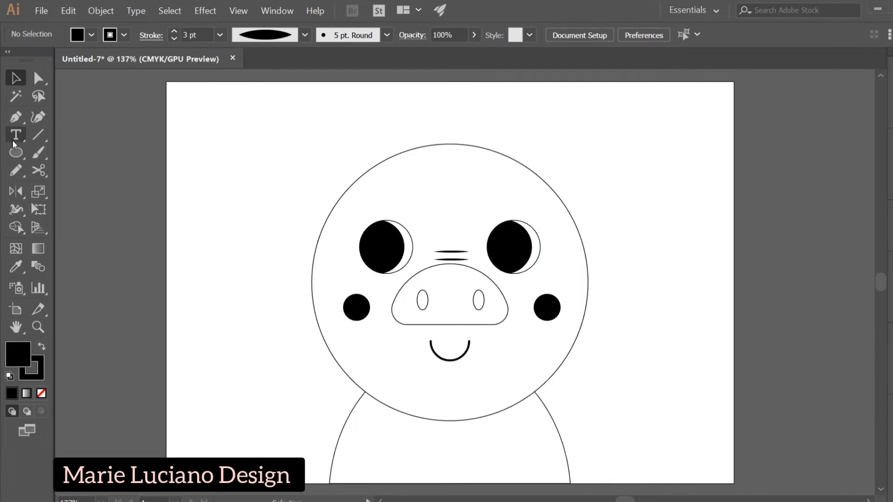
Draw an ear circle on the empty artboard area to the upper left of the head and remove its fill
{"action": "left_click", "coordinate": [18, 152]}
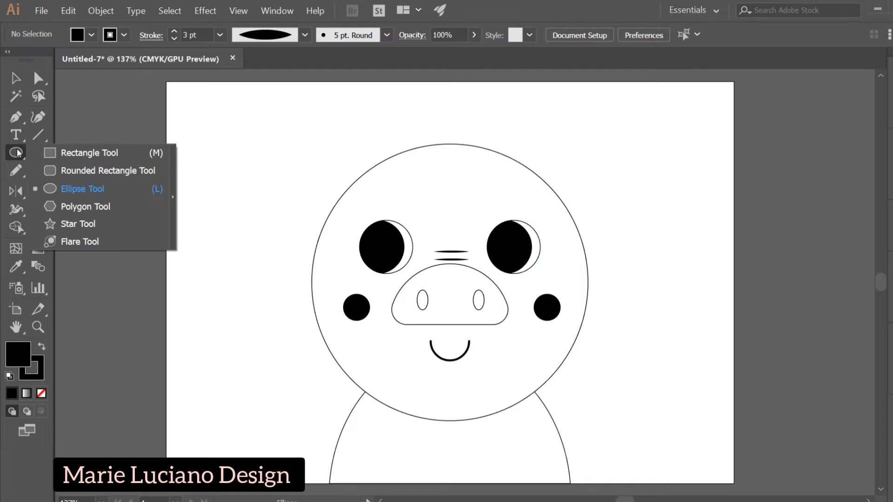
{"action": "left_click", "coordinate": [98, 186]}
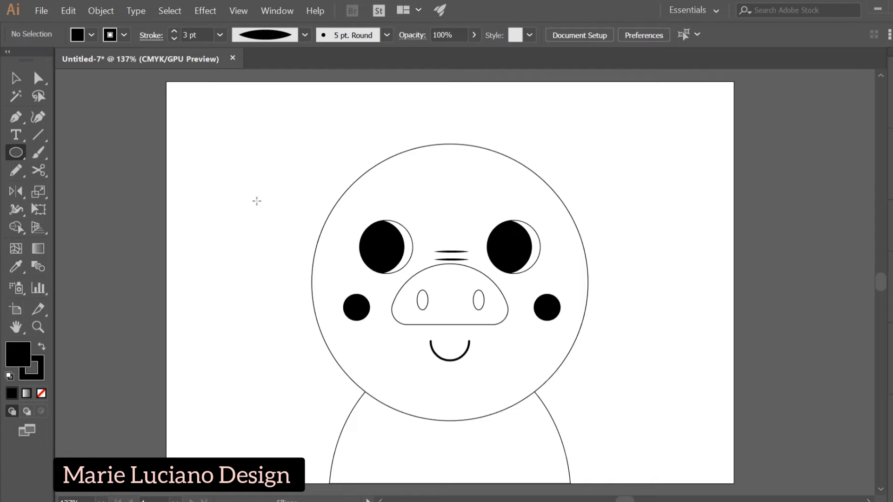
{"action": "left_click_drag", "start_coordinate": [256, 201], "coordinate": [232, 157]}
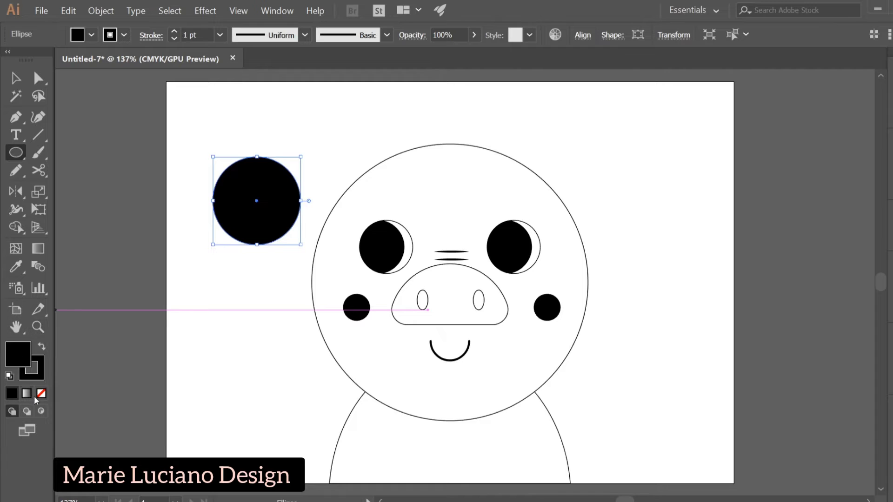
{"action": "left_click", "coordinate": [41, 394]}
{"action": "left_click", "coordinate": [17, 78]}
{"action": "left_click", "coordinate": [279, 165]}
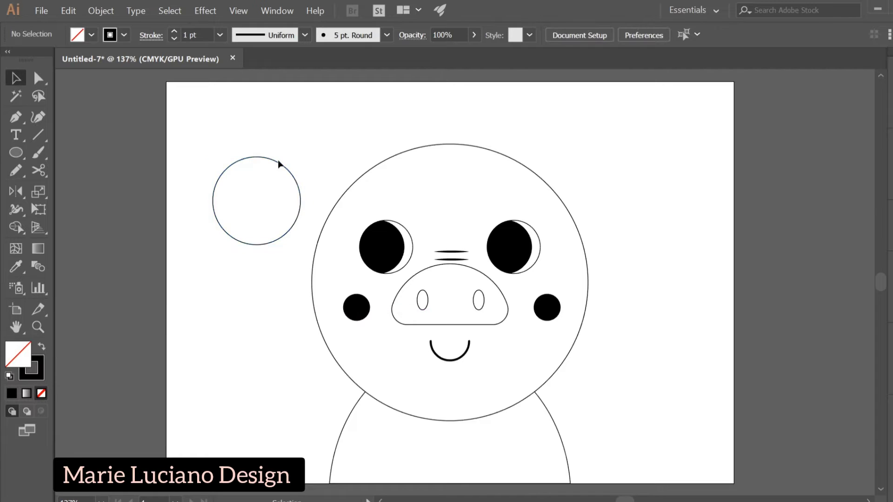
Raise the top anchor point of the ear circle to about Y 3.54 cm with the Direct Selection tool
{"action": "left_click", "coordinate": [291, 175]}
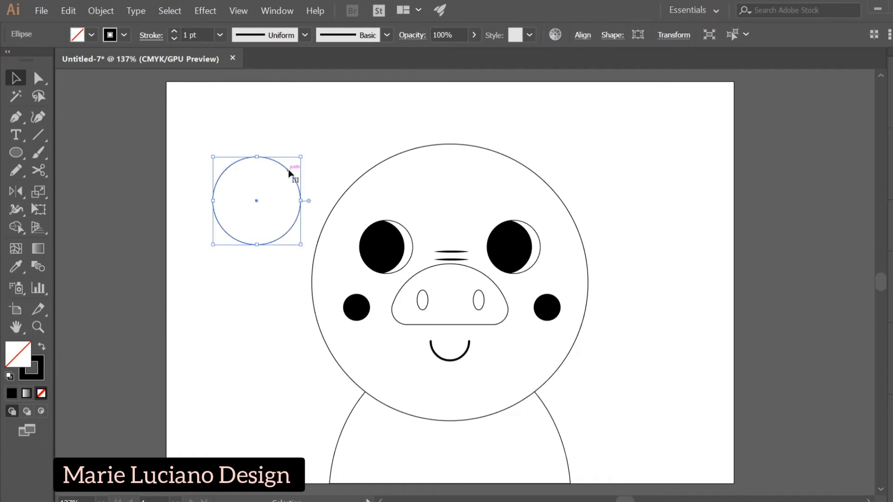
{"action": "key", "text": "a"}
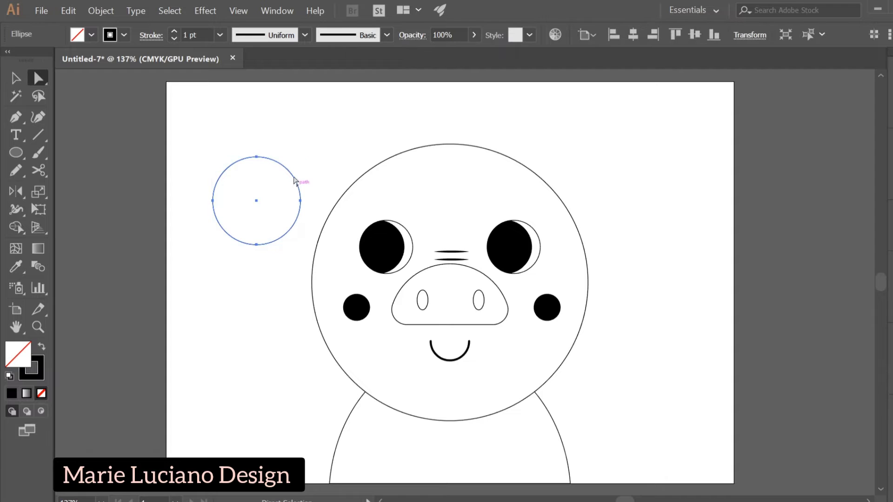
{"action": "left_click", "coordinate": [256, 159]}
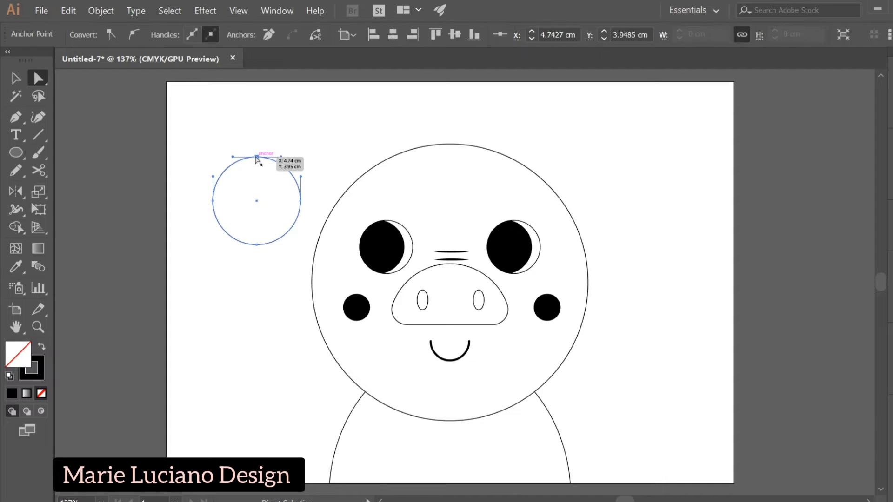
{"action": "left_click_drag", "start_coordinate": [257, 159], "coordinate": [256, 150]}
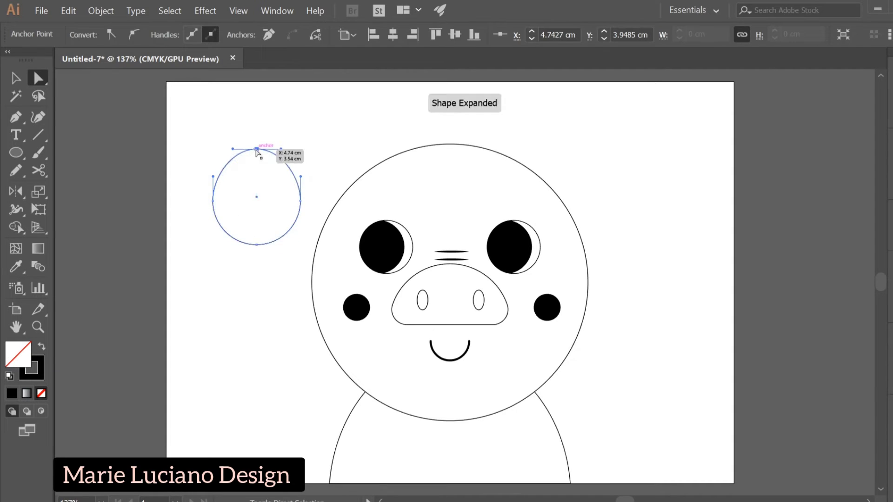
Convert the ear shape's top anchor point to a sharp corner with the Anchor Point tool
{"action": "left_click", "coordinate": [15, 117]}
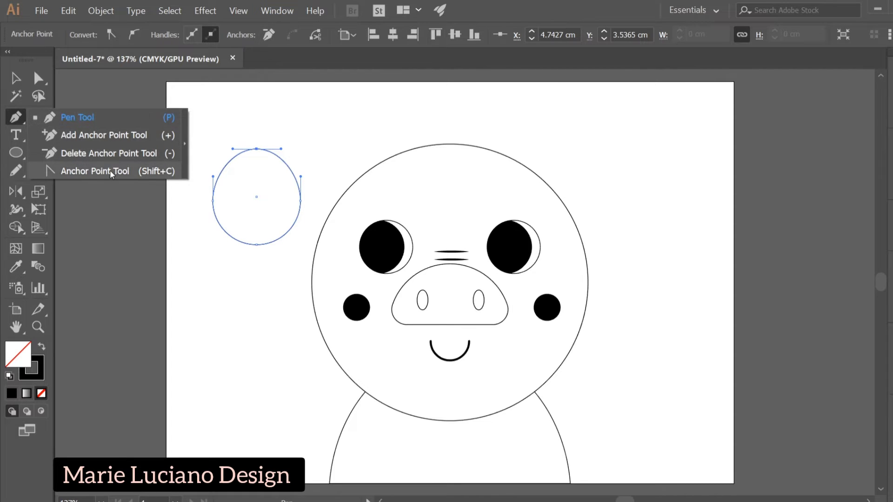
{"action": "left_click", "coordinate": [111, 171]}
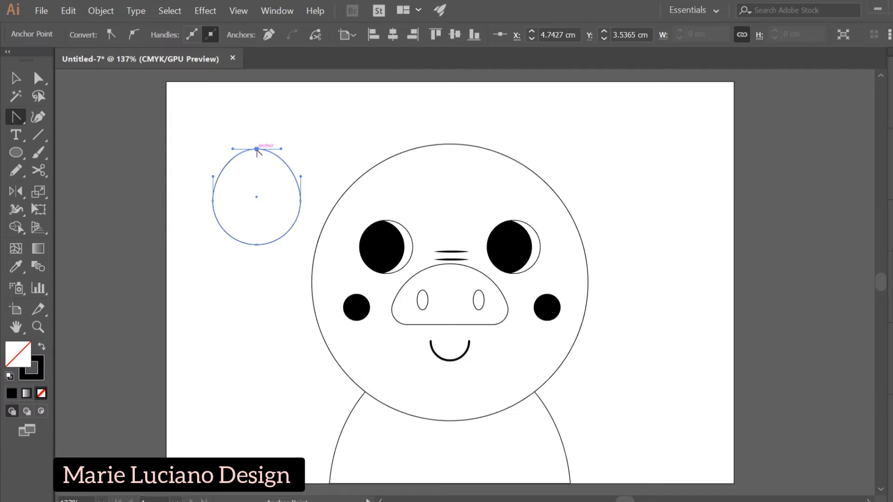
{"action": "left_click", "coordinate": [256, 150]}
{"action": "left_click", "coordinate": [15, 78]}
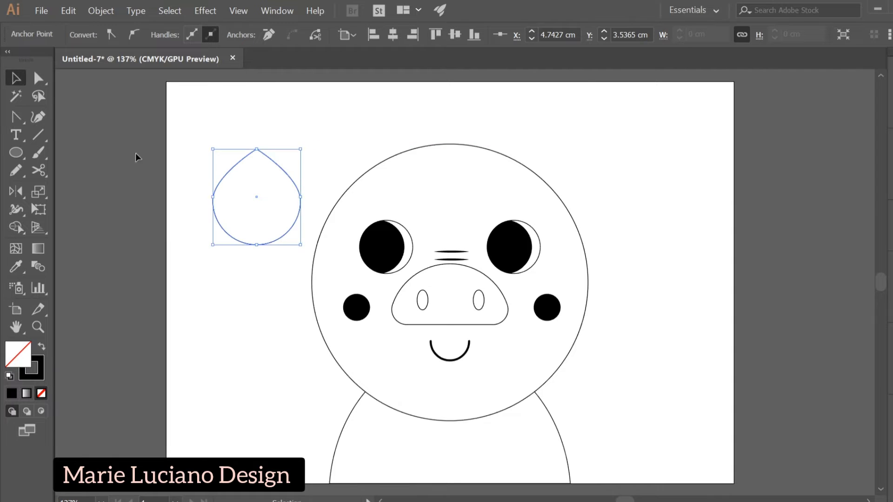
Duplicate the pointed ear shape slightly lower and scale the copy down to form the inner ear
{"action": "left_click", "coordinate": [184, 185]}
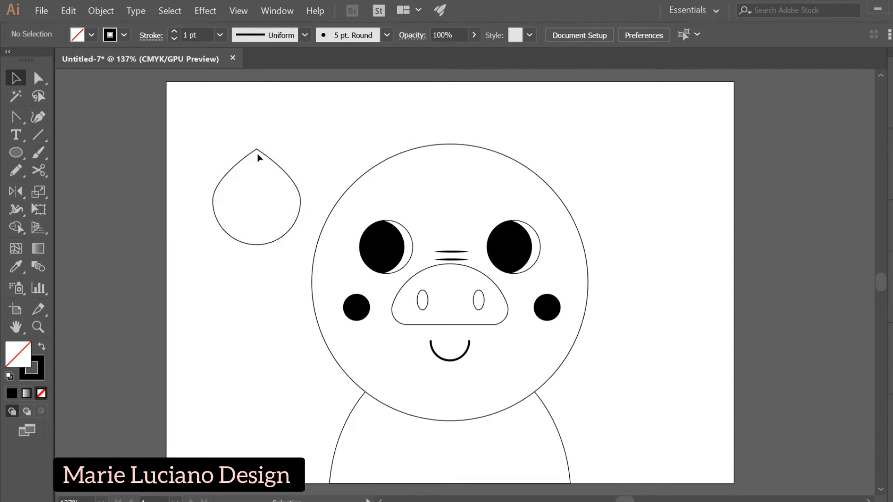
{"action": "left_click", "coordinate": [286, 175]}
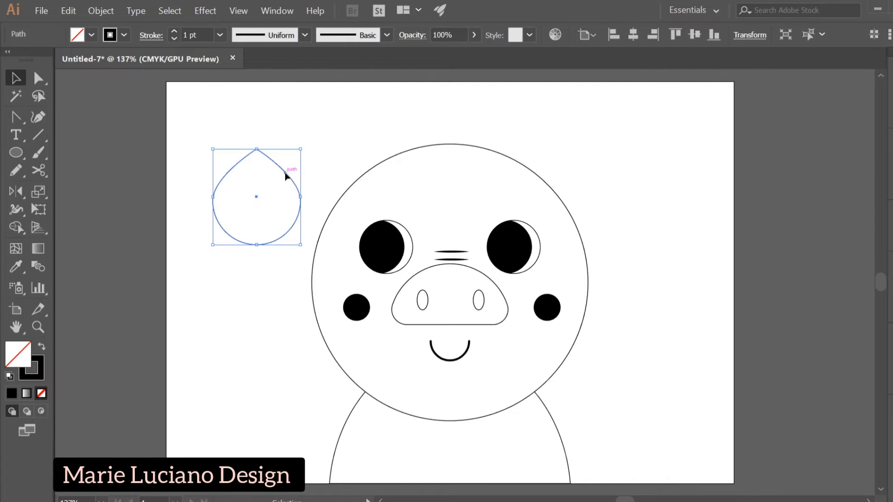
{"action": "left_click_drag", "start_coordinate": [286, 175], "coordinate": [287, 190]}
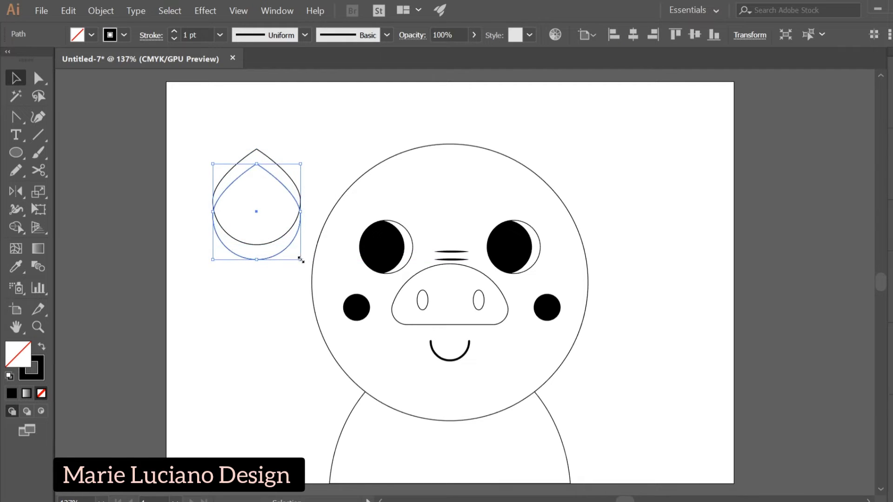
{"action": "left_click_drag", "start_coordinate": [300, 259], "coordinate": [295, 246]}
{"action": "left_click_drag", "start_coordinate": [288, 176], "coordinate": [293, 172]}
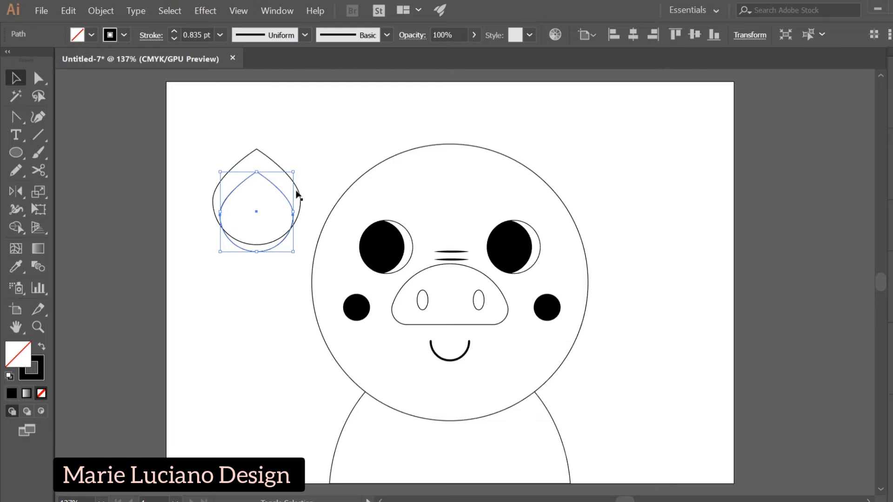
Rotate both ear shapes about 45° counterclockwise and place them overlapping the upper-left edge of the head
{"action": "left_click", "coordinate": [264, 335]}
{"action": "left_click_drag", "start_coordinate": [233, 292], "coordinate": [390, 151]}
{"action": "left_click_drag", "start_coordinate": [367, 99], "coordinate": [362, 99]}
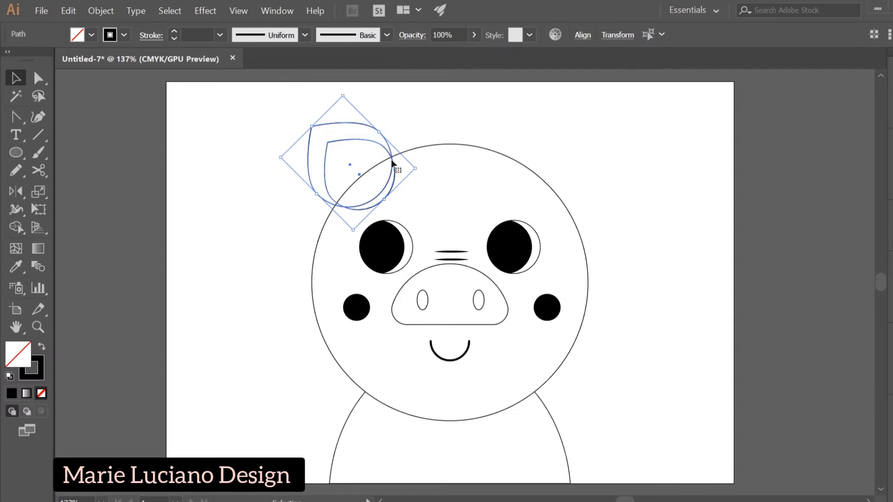
{"action": "left_click_drag", "start_coordinate": [391, 161], "coordinate": [399, 166]}
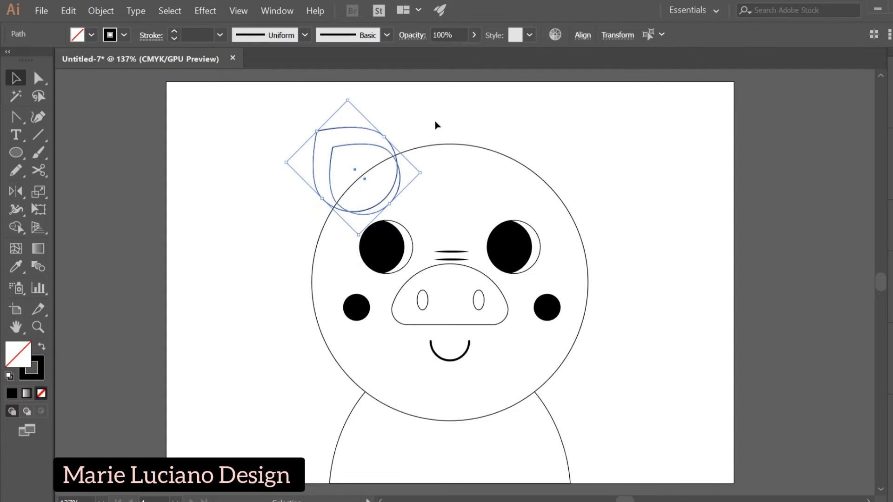
Duplicate the head circle and offset the copy slightly up and to the left so it crosses the inner ear
{"action": "left_click", "coordinate": [434, 122]}
{"action": "left_click", "coordinate": [435, 146]}
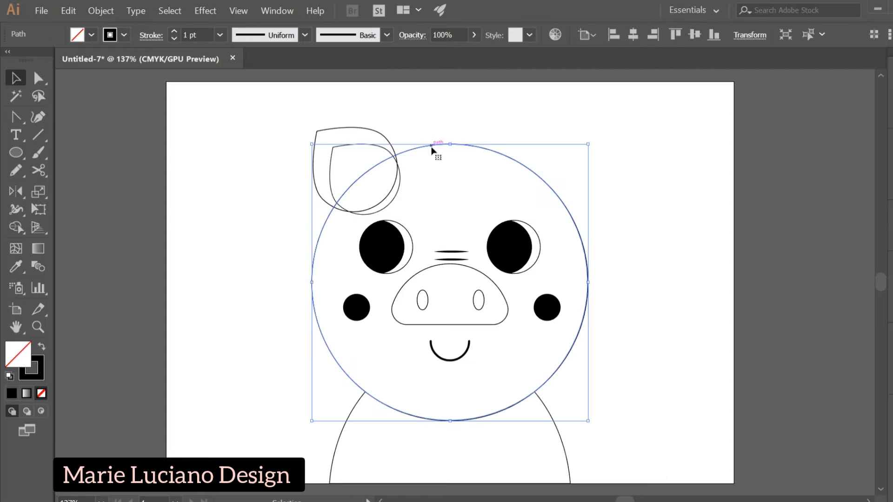
{"action": "left_click_drag", "start_coordinate": [435, 146], "coordinate": [430, 139]}
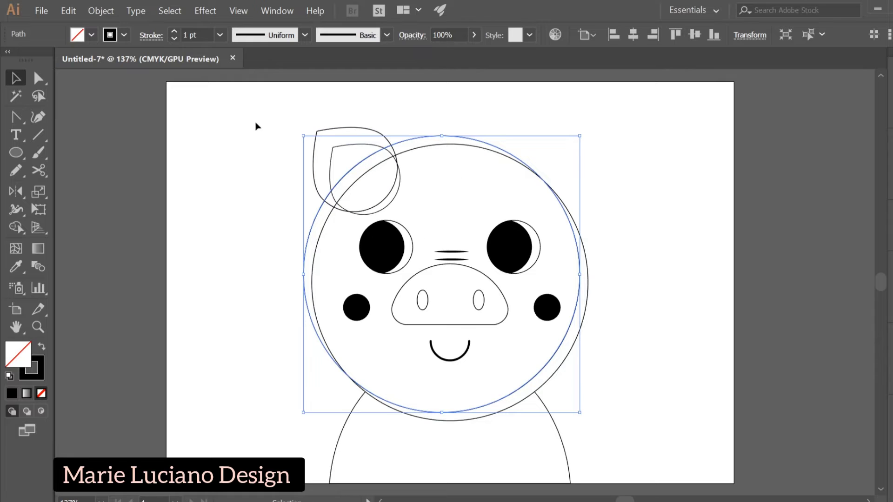
Merge the outer ear regions surrounding the inner ear into one shape with the Shape Builder tool
{"action": "left_click_drag", "start_coordinate": [255, 122], "coordinate": [400, 176]}
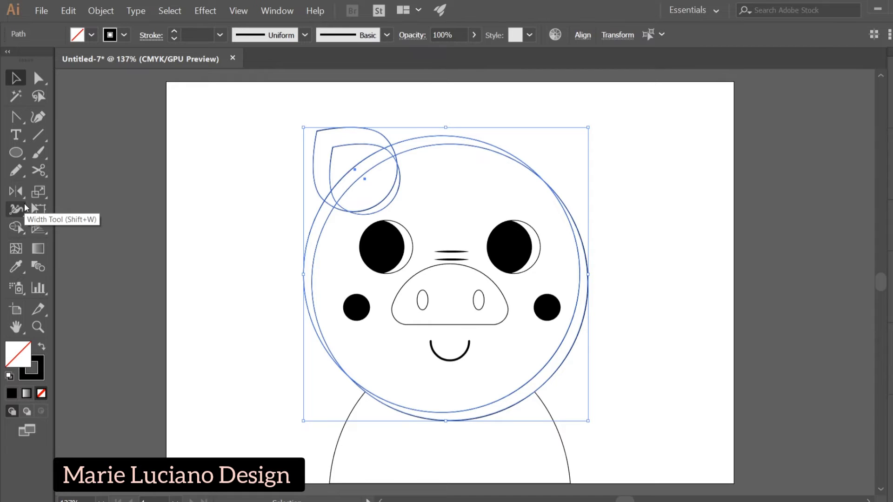
{"action": "left_click", "coordinate": [22, 226]}
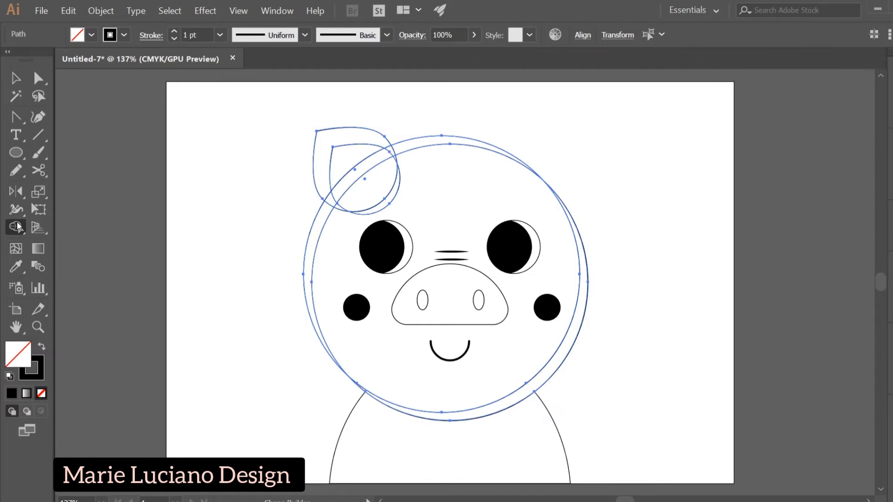
{"action": "left_click", "coordinate": [63, 228]}
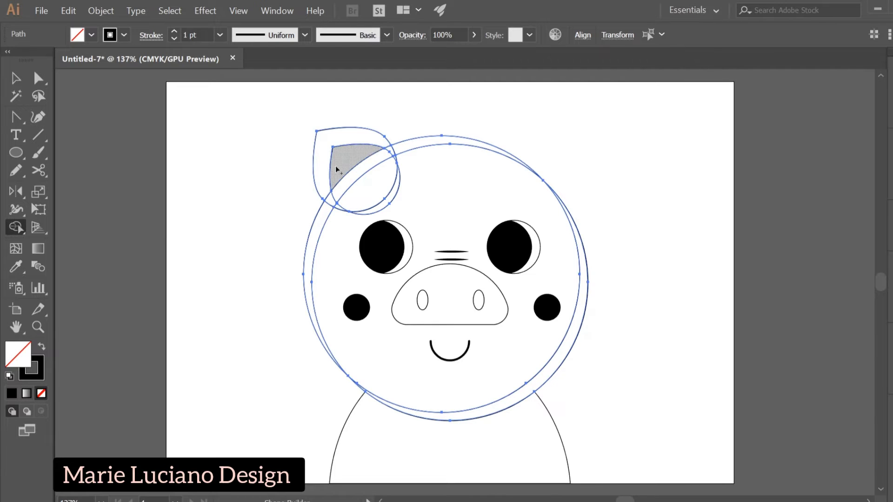
{"action": "left_click_drag", "start_coordinate": [331, 201], "coordinate": [322, 177]}
{"action": "left_click_drag", "start_coordinate": [387, 144], "coordinate": [391, 148]}
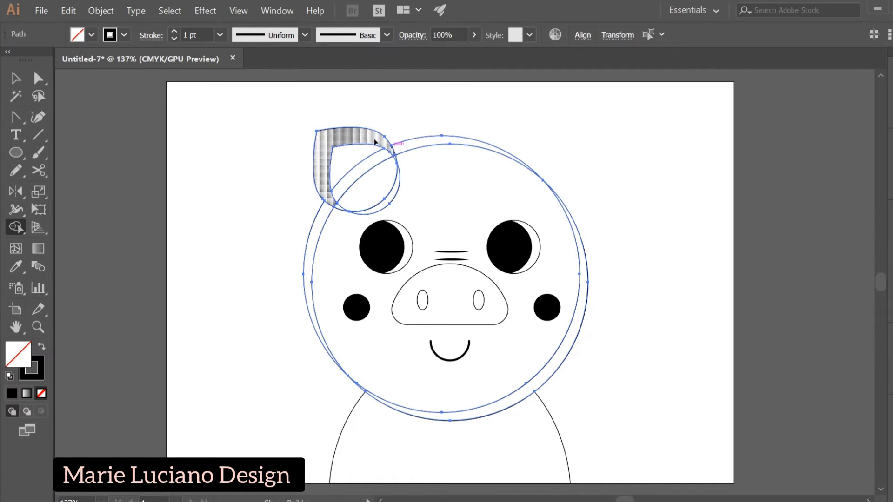
Remove the duplicate circle's slivers outside the head and merge the strip below the inner ear into the outer ear
{"action": "left_click", "coordinate": [326, 220], "text": "alt"}
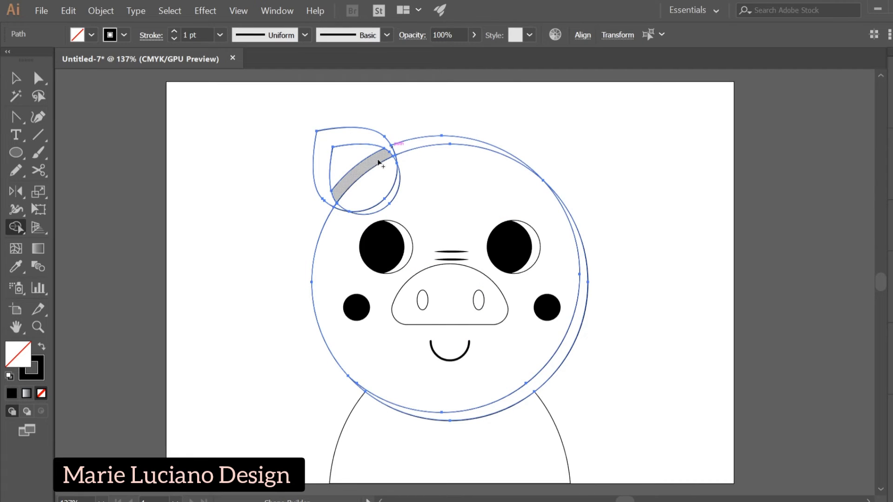
{"action": "left_click", "coordinate": [421, 143], "text": "alt"}
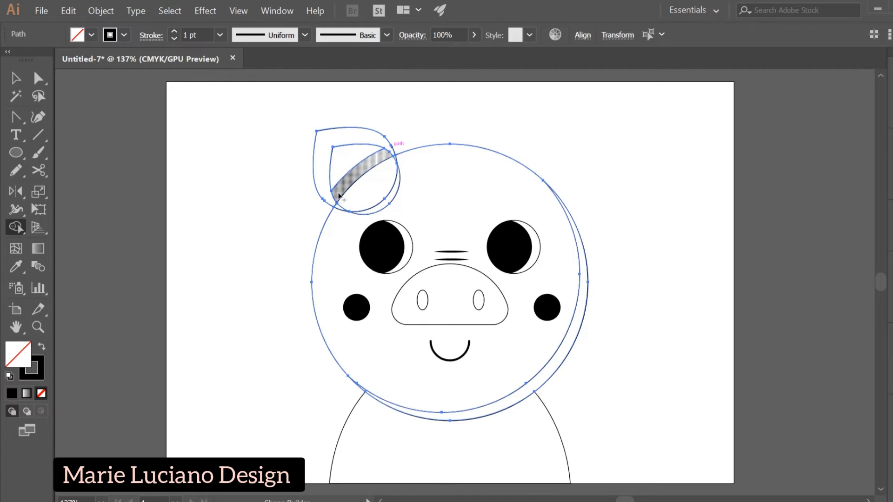
{"action": "left_click_drag", "start_coordinate": [320, 165], "coordinate": [343, 191]}
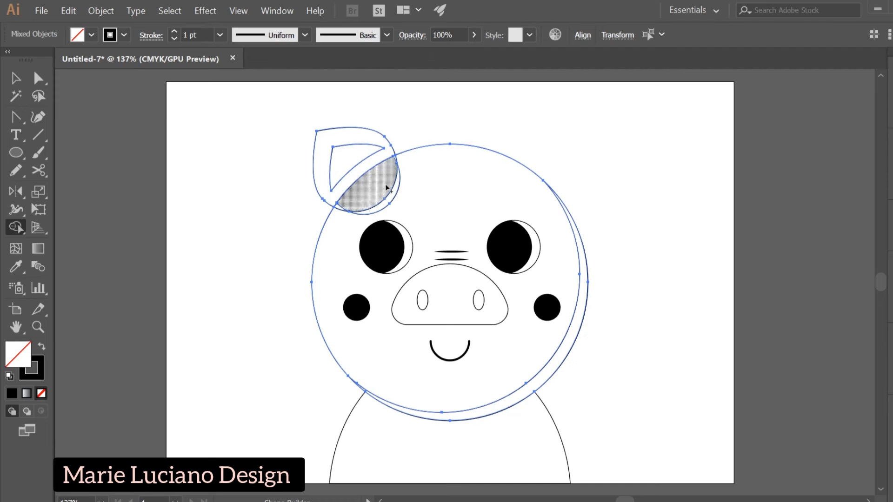
Merge the ear overlaps inside the head and the crescent along its lower-right edge into the head shape
{"action": "mouse_move", "coordinate": [338, 206]}
{"action": "left_mouse_down"}
{"action": "mouse_move", "coordinate": [380, 187]}
{"action": "mouse_move", "coordinate": [401, 159]}
{"action": "mouse_move", "coordinate": [400, 170]}
{"action": "left_mouse_up"}
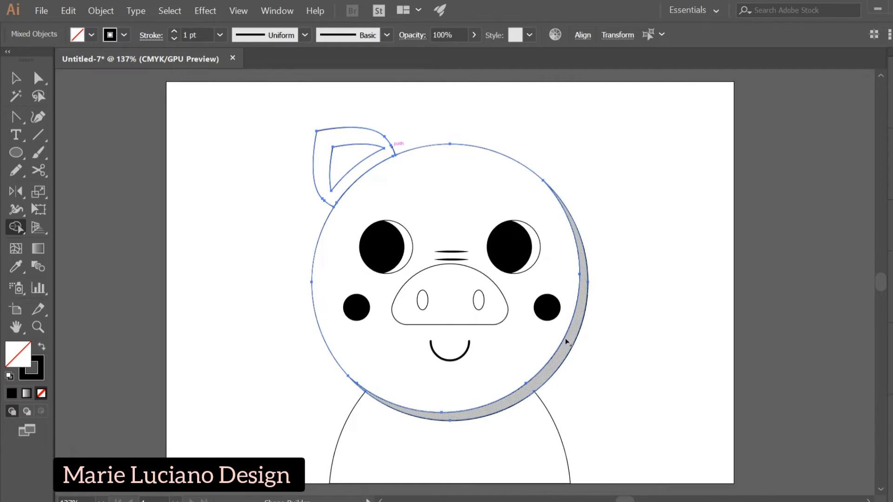
{"action": "left_click_drag", "start_coordinate": [558, 334], "coordinate": [569, 342]}
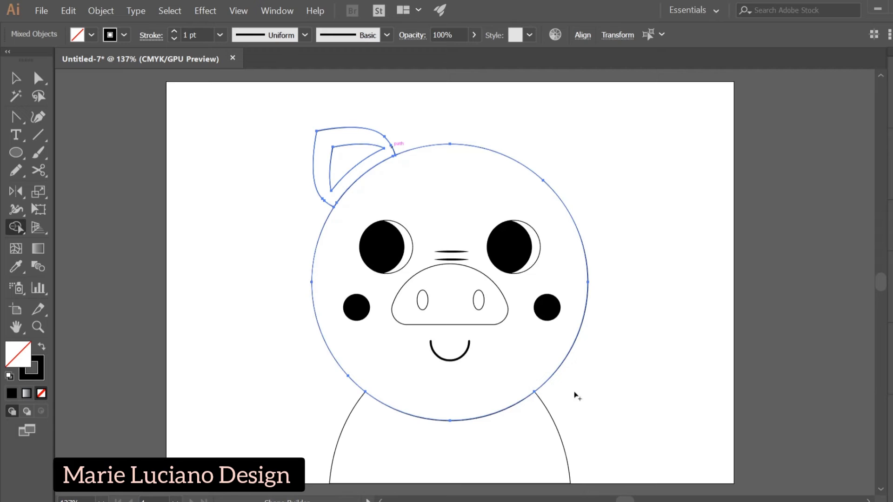
{"action": "left_click", "coordinate": [23, 83]}
{"action": "left_click", "coordinate": [277, 340]}
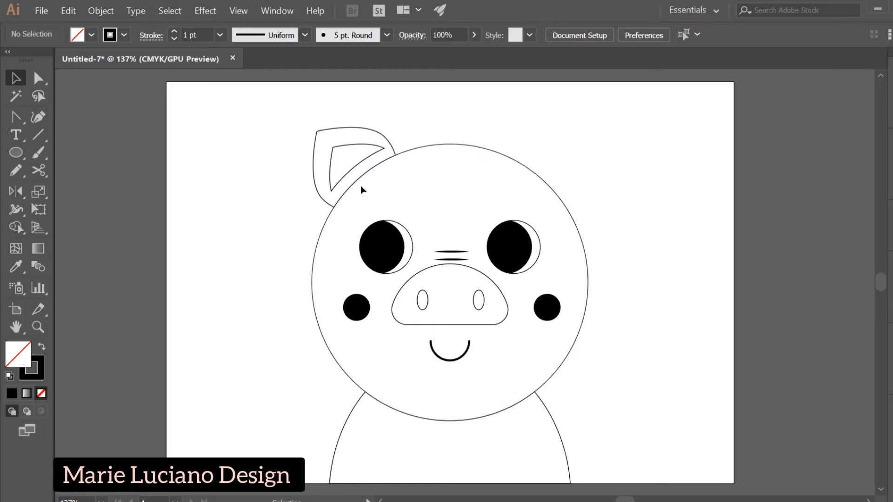
{"action": "left_click", "coordinate": [369, 155]}
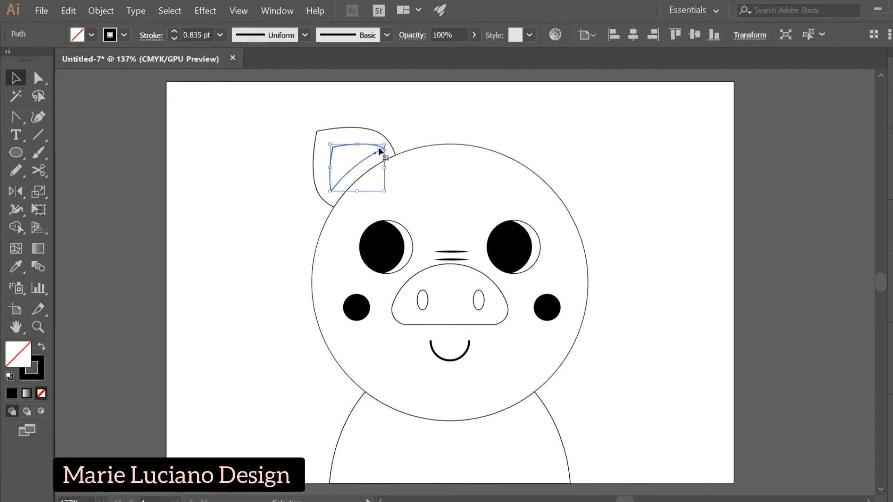
{"action": "left_click", "coordinate": [411, 104]}
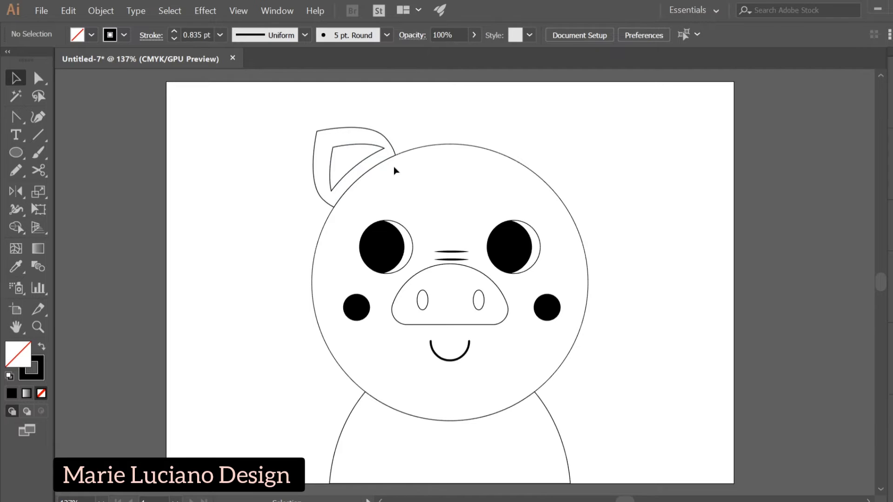
{"action": "left_click", "coordinate": [376, 154]}
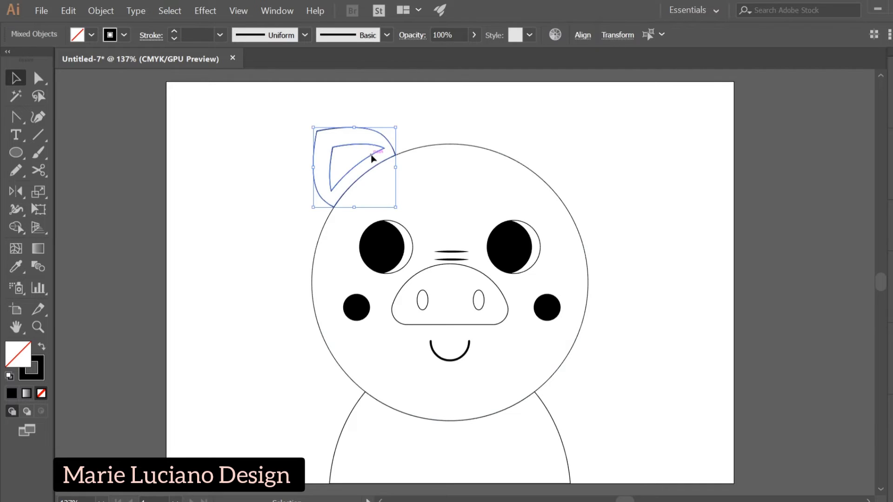
{"action": "left_click_drag", "start_coordinate": [373, 157], "coordinate": [378, 162]}
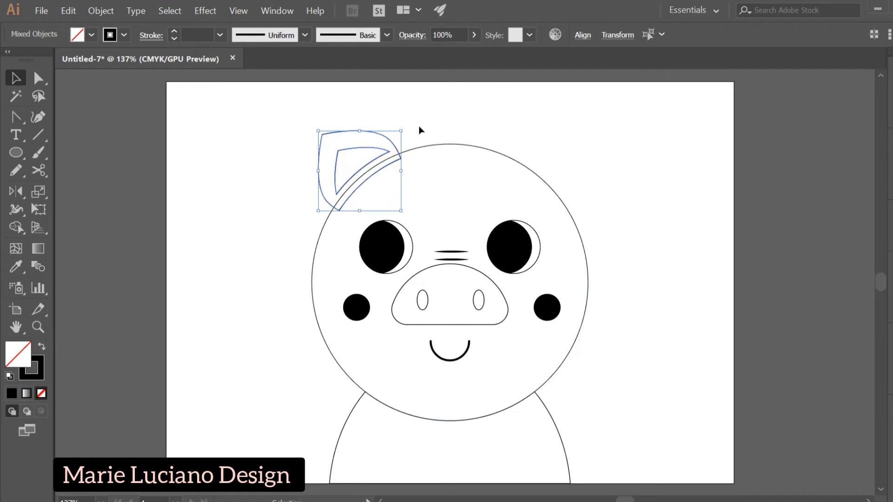
{"action": "left_click", "coordinate": [454, 108]}
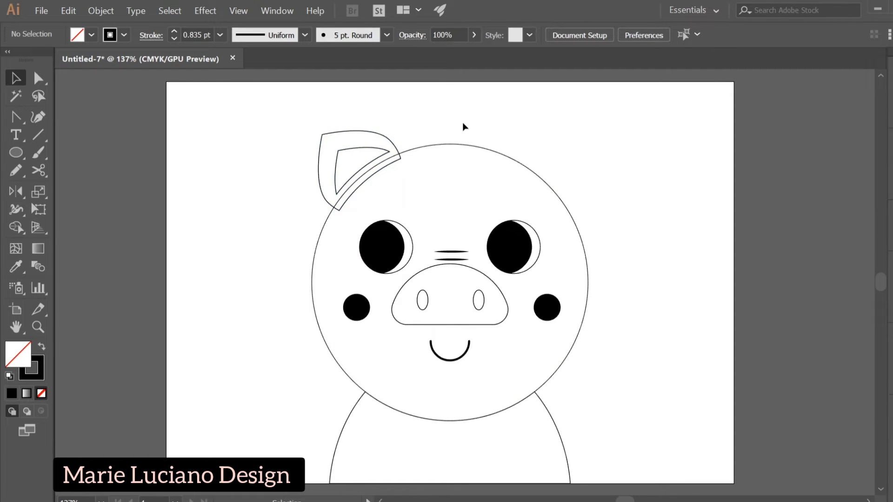
{"action": "left_click_drag", "start_coordinate": [401, 161], "coordinate": [395, 156]}
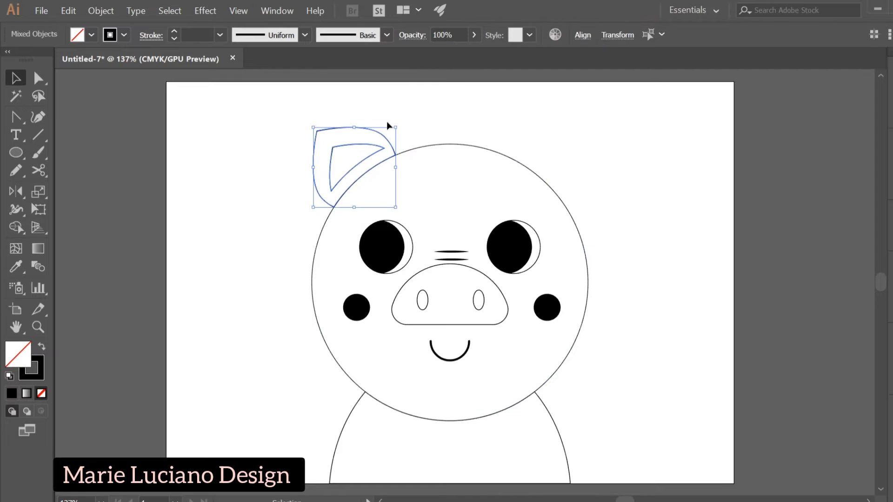
{"action": "left_click", "coordinate": [388, 130]}
Round the two sharp inner-ear corners nearest the head with the Direct Selection tool
{"action": "left_click", "coordinate": [378, 155]}
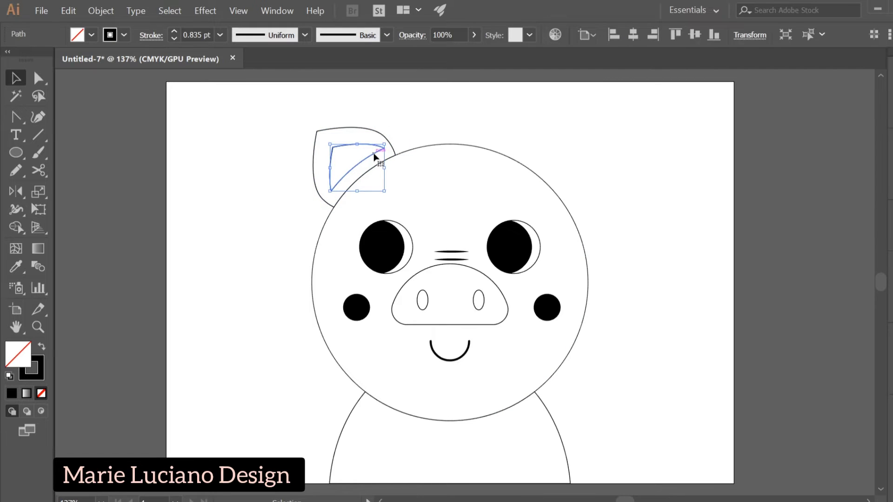
{"action": "key", "text": "a"}
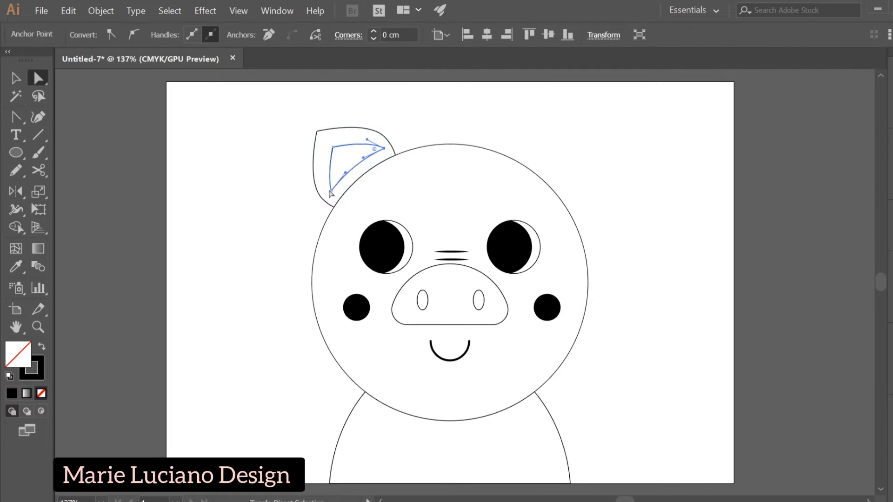
{"action": "left_click", "coordinate": [330, 194]}
{"action": "left_click_drag", "start_coordinate": [334, 182], "coordinate": [333, 182]}
{"action": "left_click", "coordinate": [432, 120]}
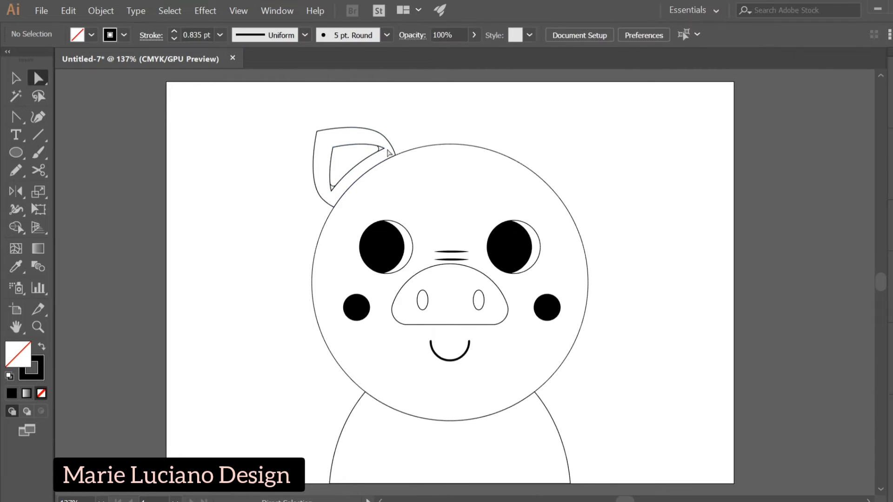
{"action": "left_click", "coordinate": [387, 152]}
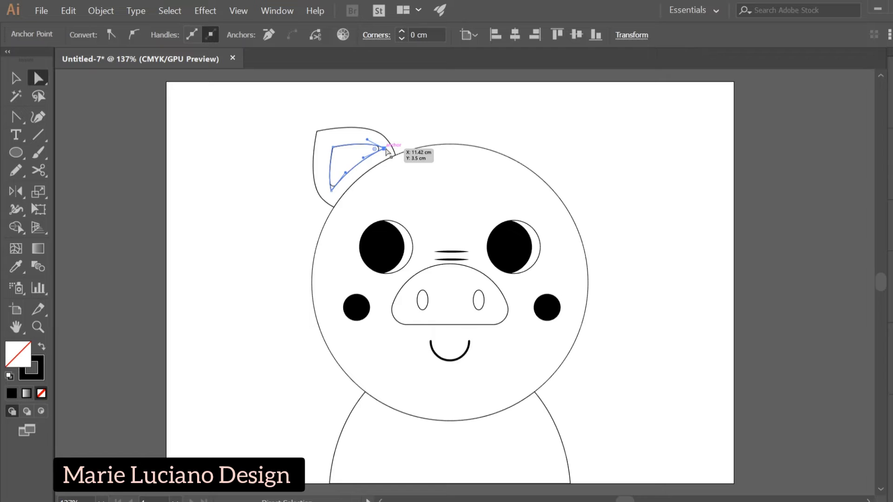
{"action": "left_click_drag", "start_coordinate": [387, 151], "coordinate": [382, 149]}
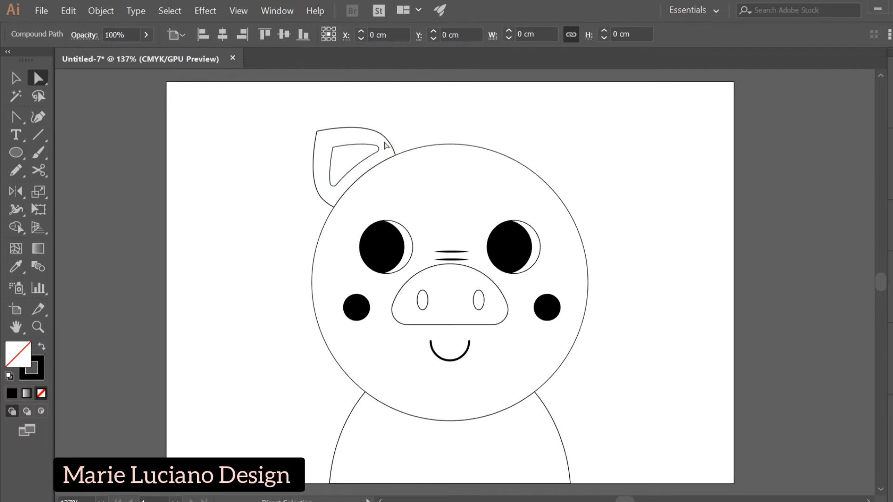
Create a reflected copy of the outer and inner ear across the vertical axis
{"action": "left_click", "coordinate": [16, 78]}
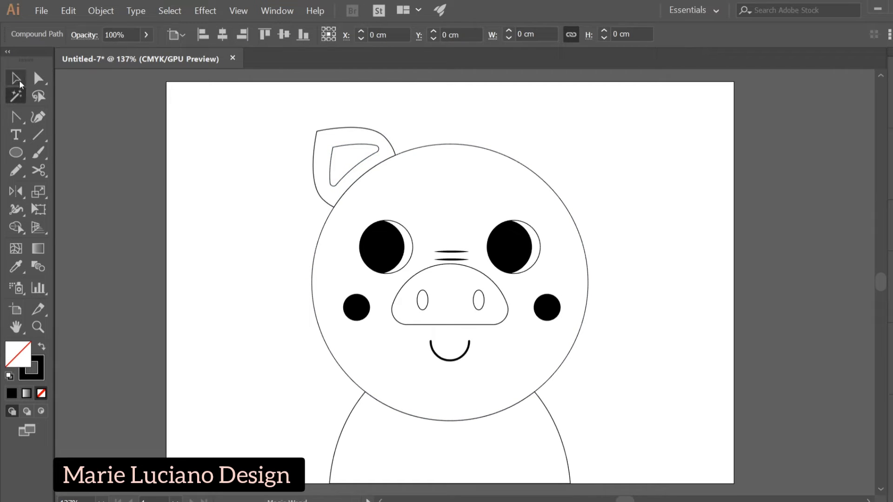
{"action": "left_click", "coordinate": [354, 146]}
{"action": "left_click", "coordinate": [420, 118]}
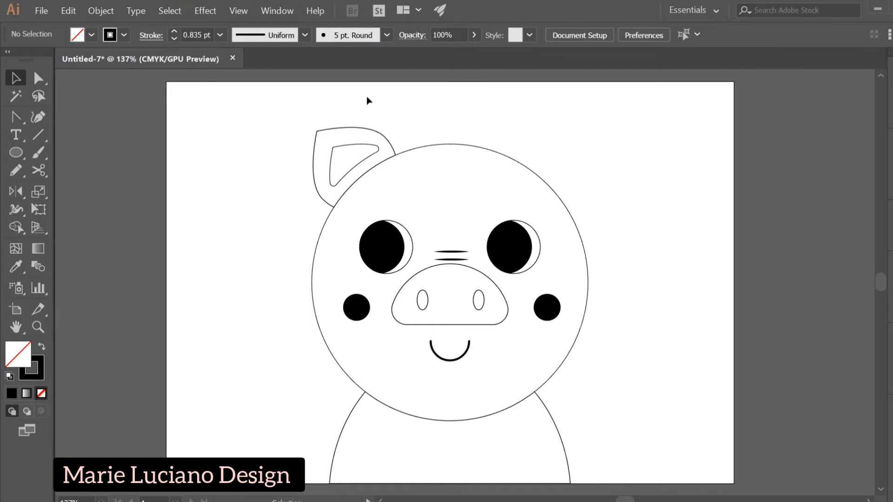
{"action": "left_click", "coordinate": [354, 157]}
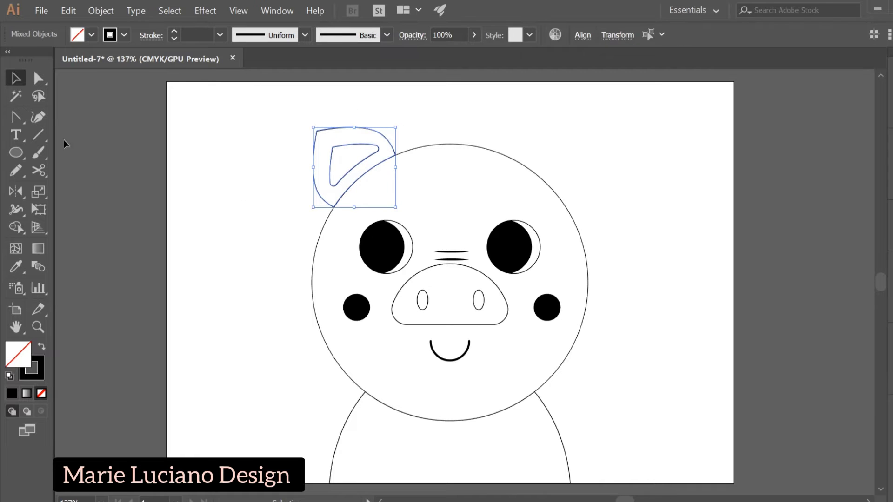
{"action": "left_click_drag", "start_coordinate": [15, 191], "coordinate": [82, 211]}
{"action": "double_click", "coordinate": [15, 192]}
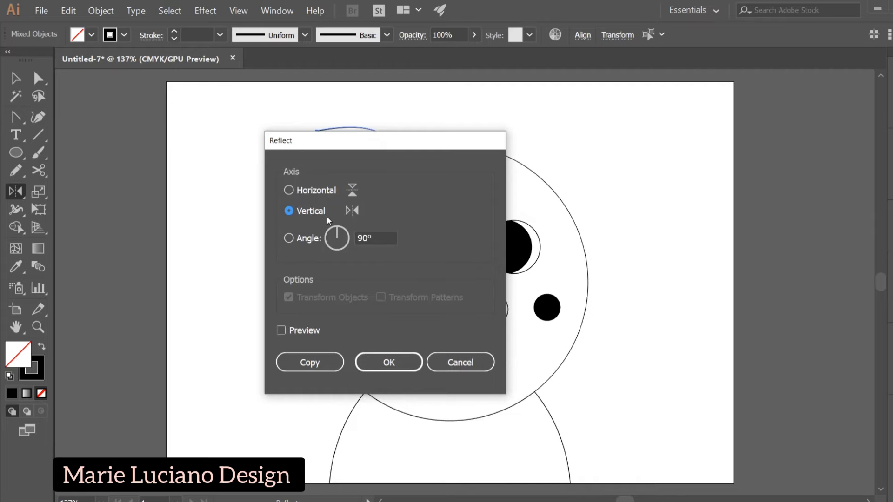
{"action": "left_click", "coordinate": [316, 365]}
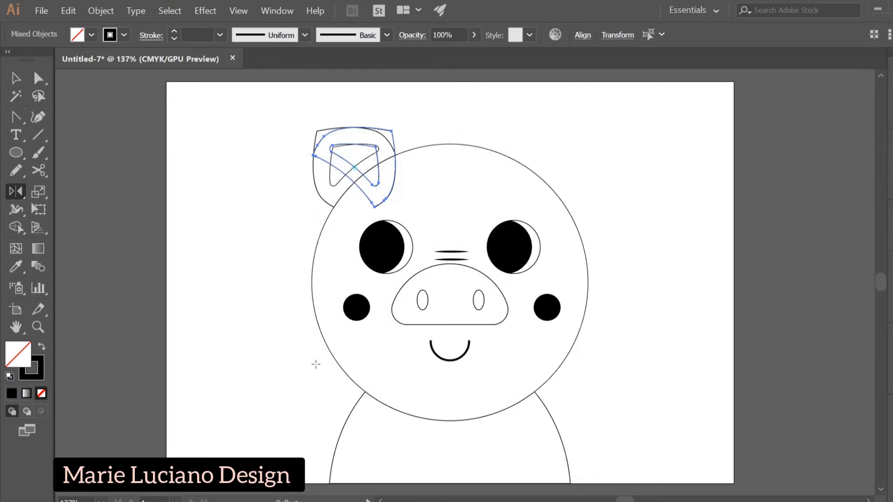
{"action": "left_click", "coordinate": [17, 79]}
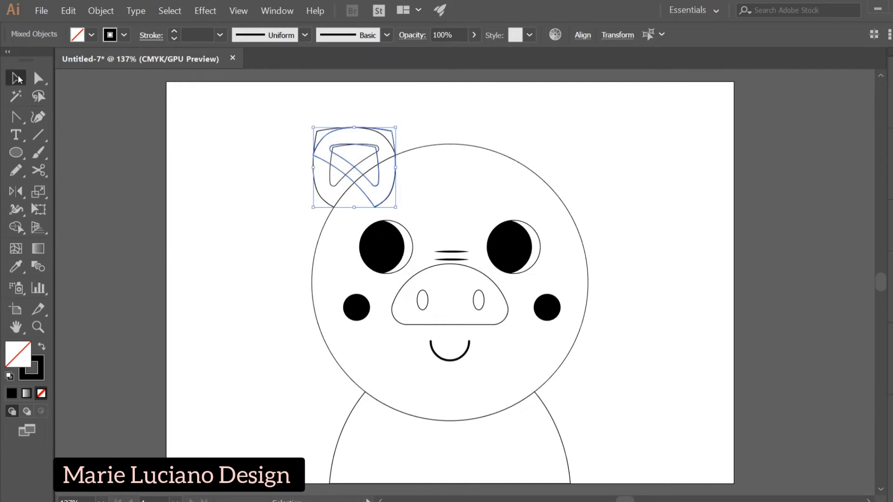
Move the reflected ear horizontally to the opposite side of the head, aligned with the head's edge
{"action": "left_click_drag", "start_coordinate": [394, 139], "coordinate": [584, 140]}
{"action": "left_click", "coordinate": [638, 203]}
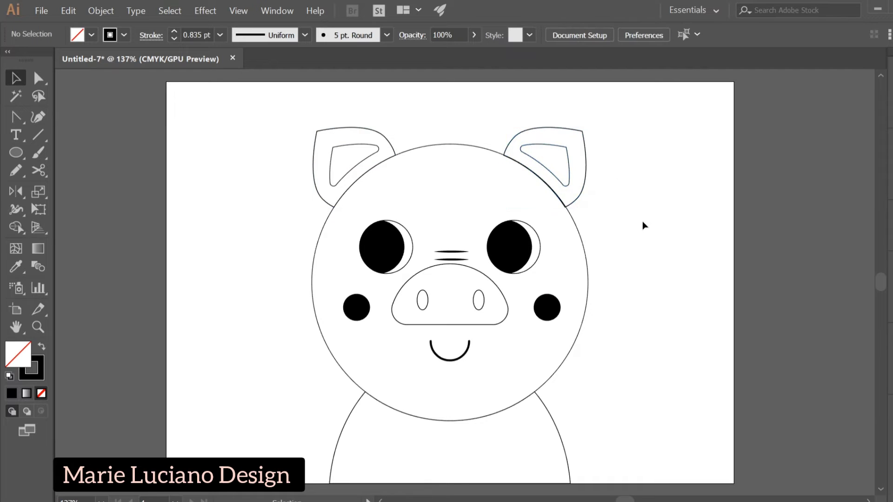
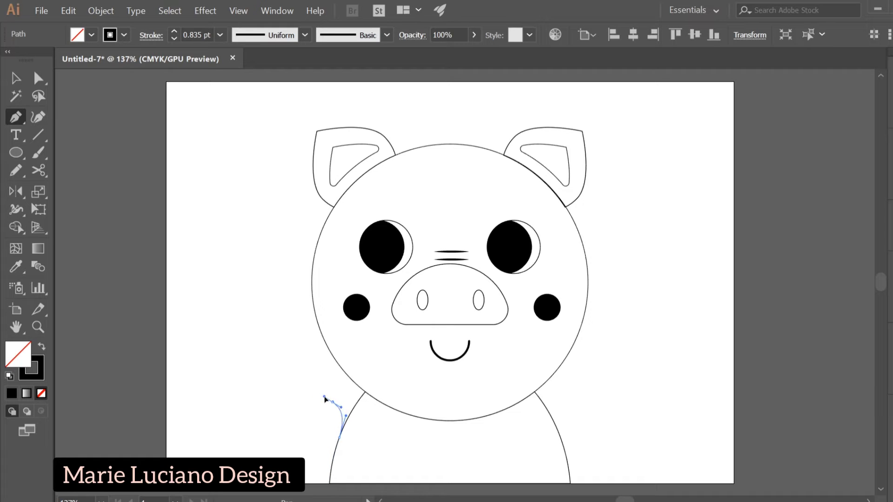
Draw a looping curly tail beside the body with the Pen tool, ending in a curve above the loop
{"action": "left_click", "coordinate": [296, 422]}
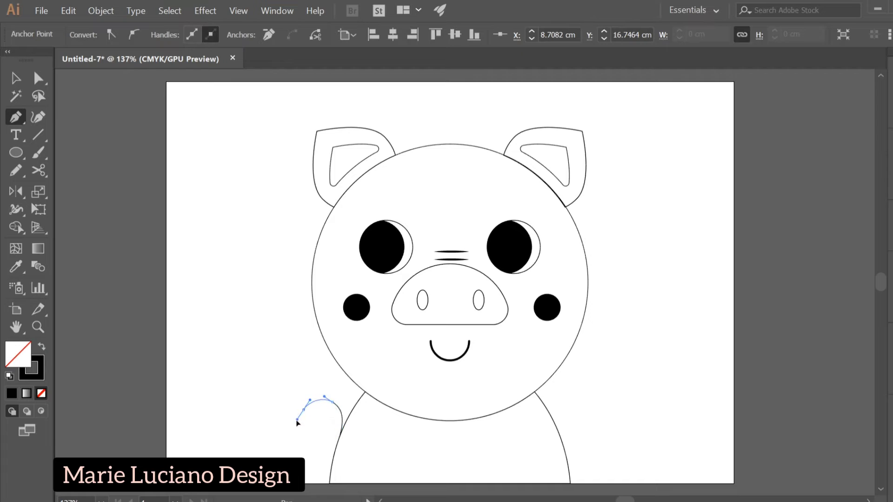
{"action": "left_click_drag", "start_coordinate": [296, 422], "coordinate": [309, 438]}
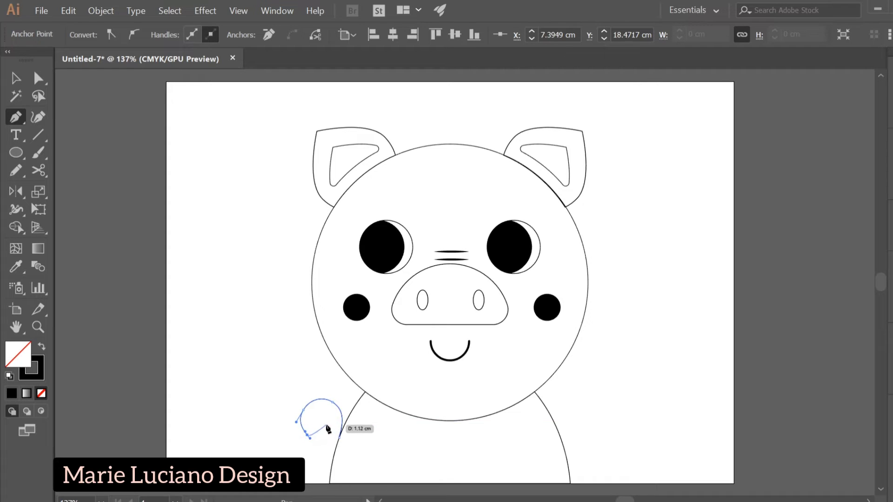
{"action": "left_click_drag", "start_coordinate": [330, 421], "coordinate": [337, 398]}
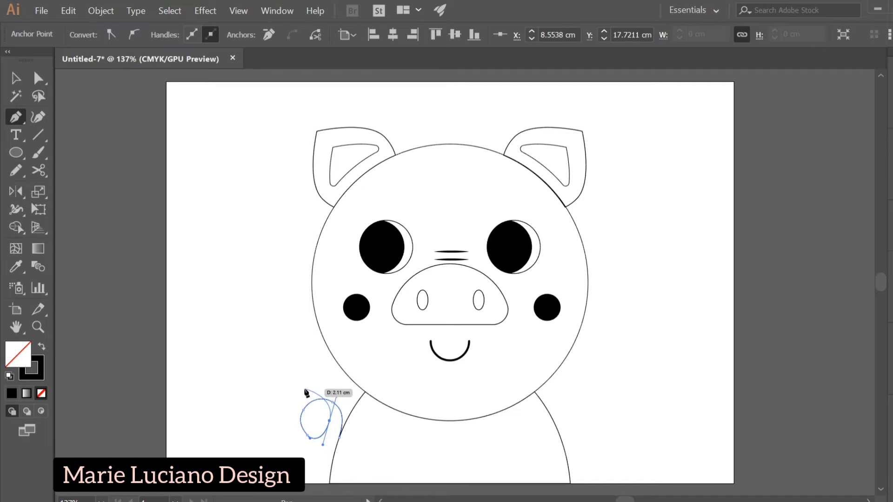
{"action": "left_click_drag", "start_coordinate": [292, 388], "coordinate": [272, 394]}
Smooth the lower curve of the tail's loop with the Direct Selection tool and pull its base end into the body
{"action": "key", "text": "a"}
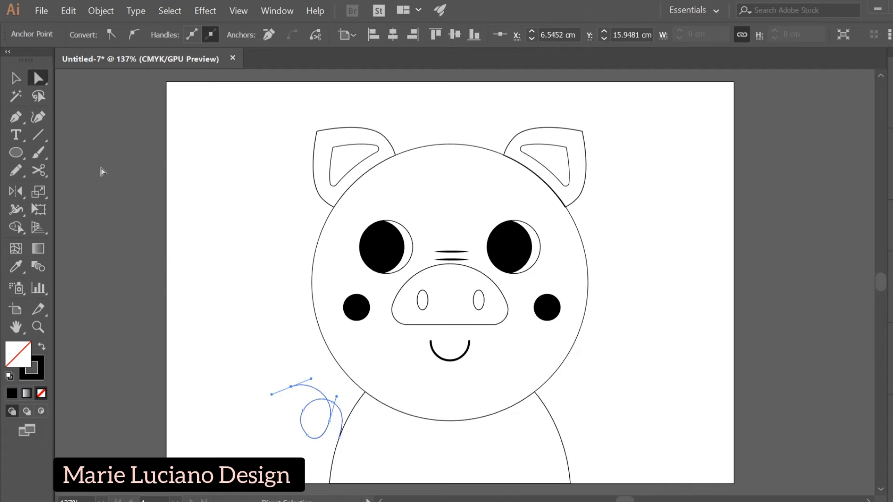
{"action": "left_click", "coordinate": [288, 423]}
{"action": "left_click", "coordinate": [306, 436]}
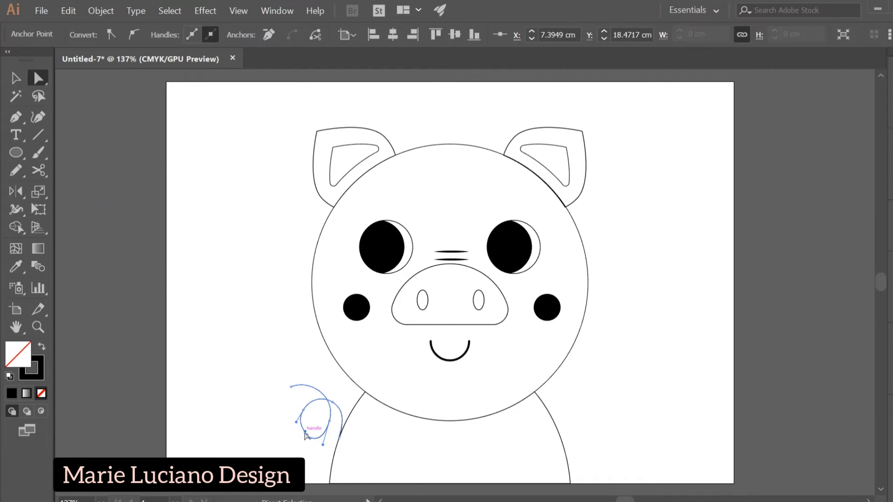
{"action": "mouse_move", "coordinate": [305, 435]}
{"action": "left_mouse_down"}
{"action": "mouse_move", "coordinate": [320, 442]}
{"action": "mouse_move", "coordinate": [301, 450]}
{"action": "mouse_move", "coordinate": [315, 440]}
{"action": "left_mouse_up"}
{"action": "left_click", "coordinate": [321, 443]}
{"action": "left_click", "coordinate": [302, 451]}
{"action": "left_click", "coordinate": [311, 457]}
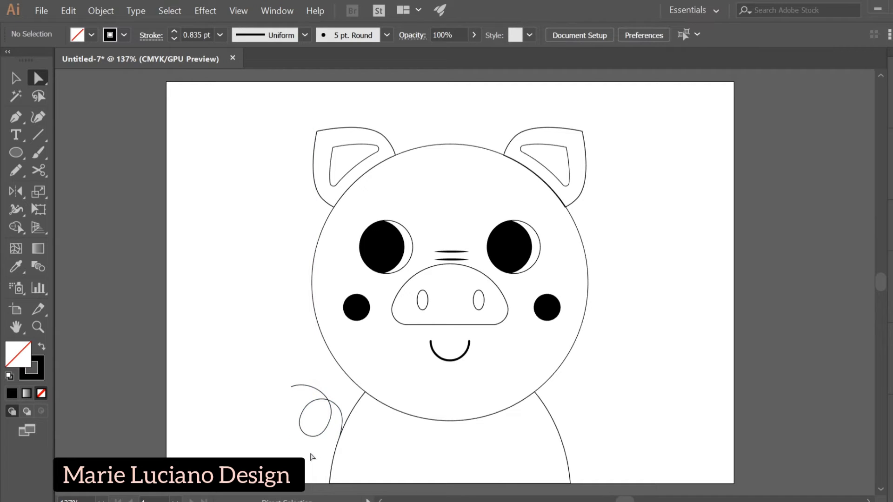
{"action": "left_click_drag", "start_coordinate": [340, 437], "coordinate": [342, 444]}
Give the tail path a 20 pt stroke with the tapered triangular width profile
{"action": "left_click", "coordinate": [16, 78]}
{"action": "left_click", "coordinate": [310, 423]}
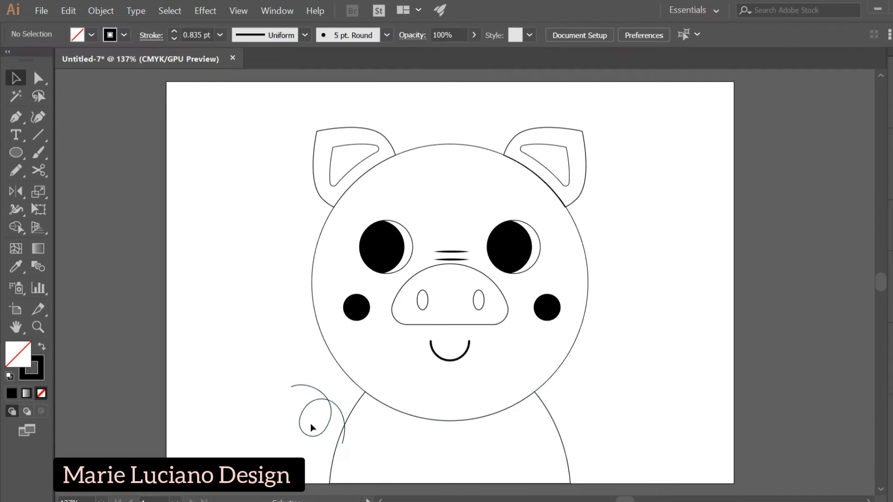
{"action": "left_click", "coordinate": [324, 396]}
{"action": "left_click", "coordinate": [222, 40]}
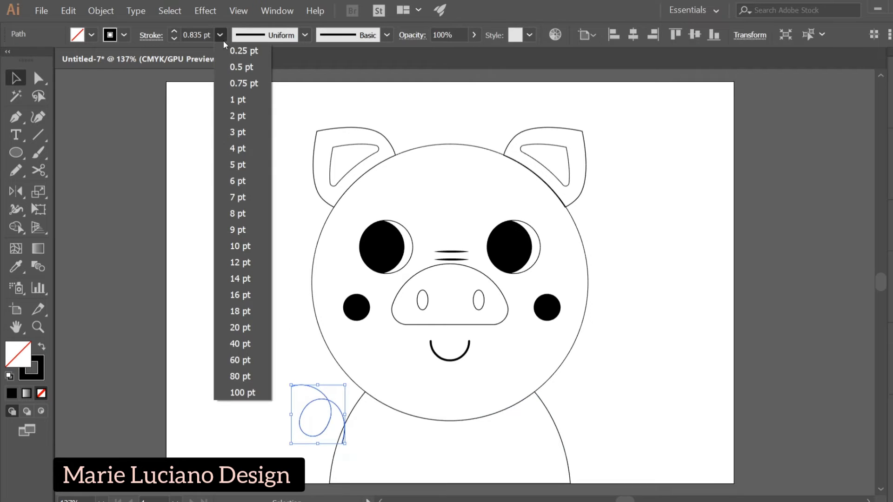
{"action": "left_click", "coordinate": [249, 360]}
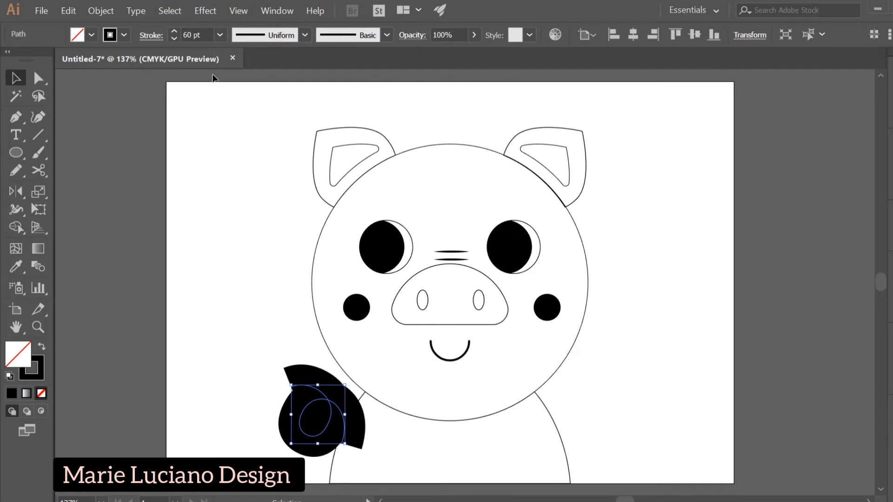
{"action": "left_click", "coordinate": [220, 35]}
{"action": "left_click", "coordinate": [240, 328]}
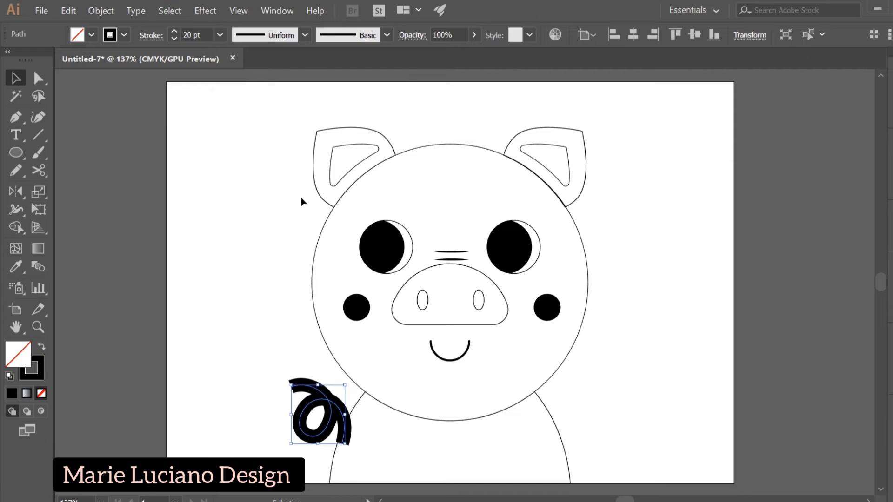
{"action": "left_click", "coordinate": [303, 36]}
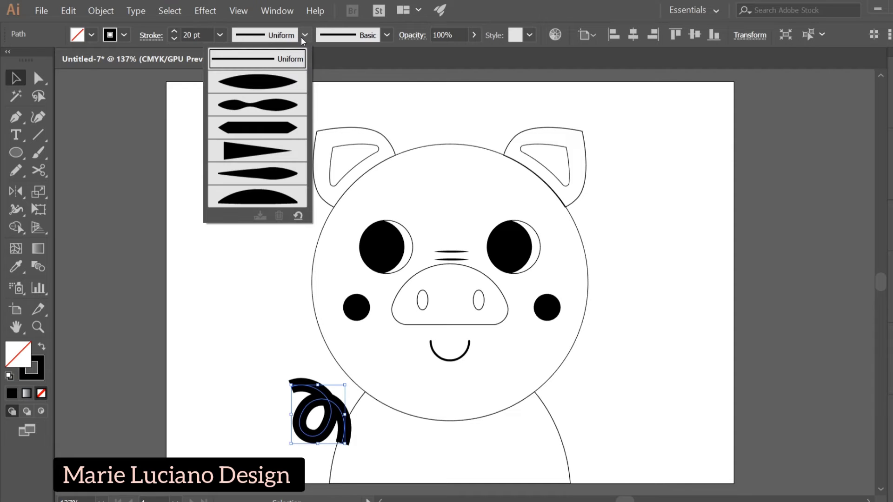
{"action": "left_click", "coordinate": [284, 151]}
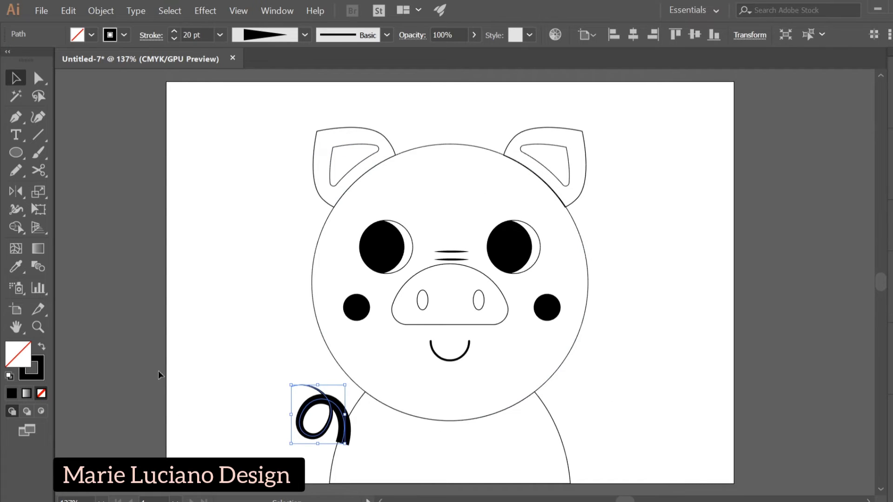
{"action": "left_click", "coordinate": [181, 358]}
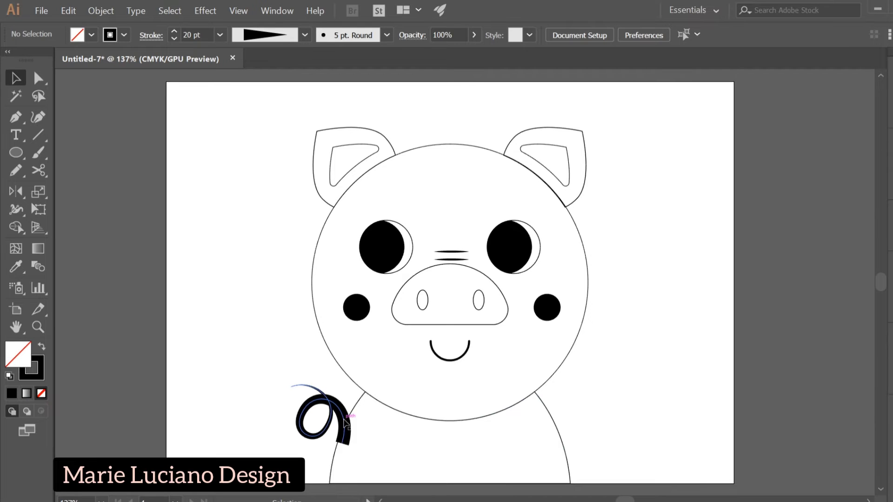
Shift the anchor point at the thick base of the tail slightly further into the body
{"action": "left_click", "coordinate": [345, 422]}
{"action": "key", "text": "a"}
{"action": "left_click", "coordinate": [343, 443]}
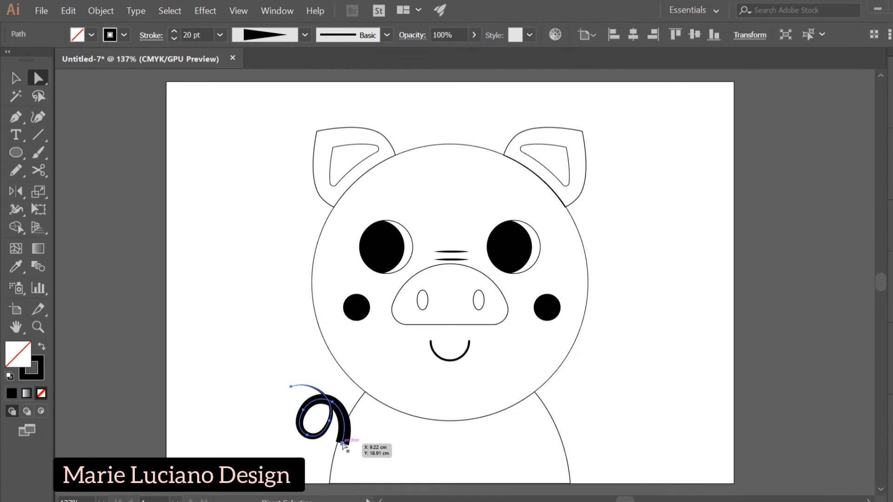
{"action": "left_click_drag", "start_coordinate": [343, 443], "coordinate": [349, 447]}
{"action": "left_click", "coordinate": [308, 458]}
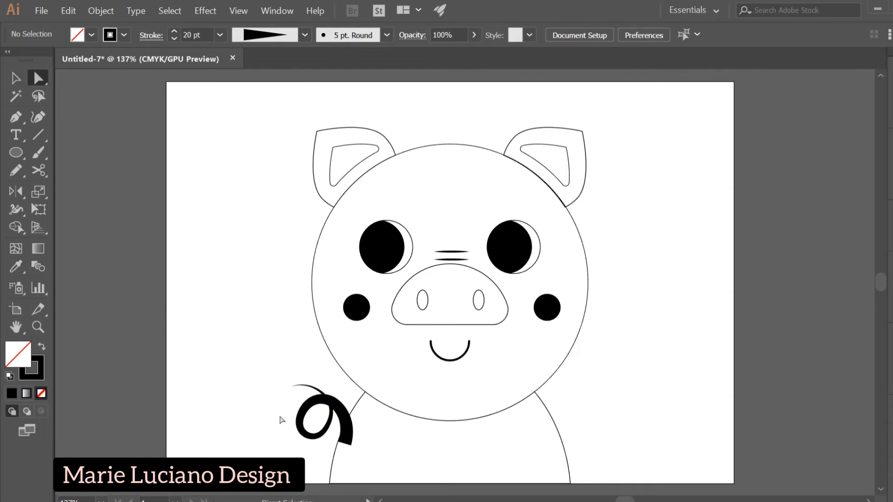
Try the long teardrop width profile on the tail, flipped along the path, and restore the tapered triangular profile
{"action": "key", "text": "v"}
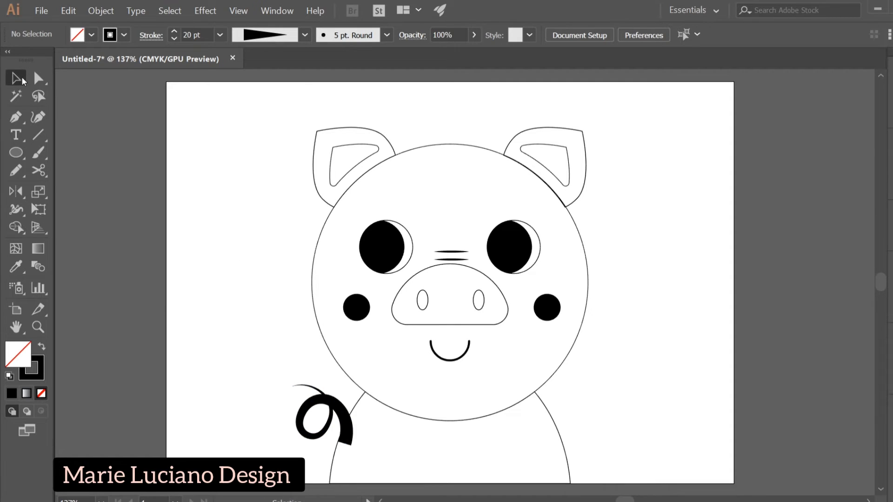
{"action": "left_click", "coordinate": [334, 416]}
{"action": "left_click", "coordinate": [304, 35]}
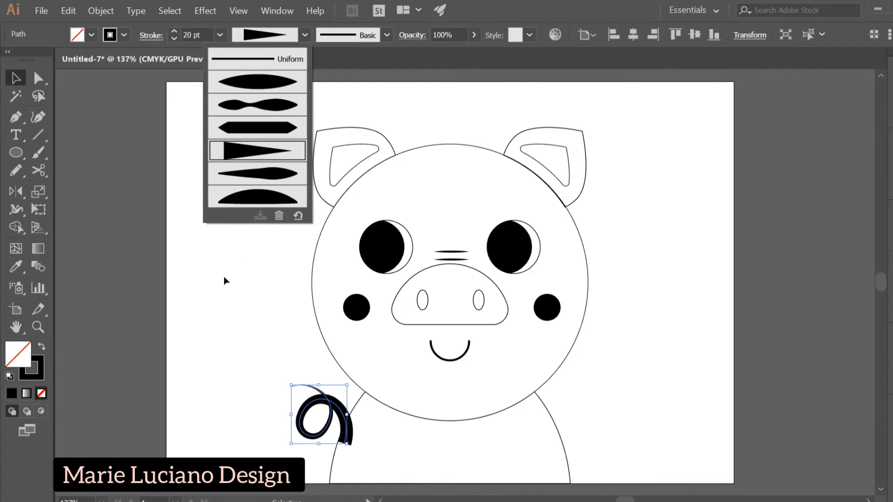
{"action": "left_click", "coordinate": [260, 173]}
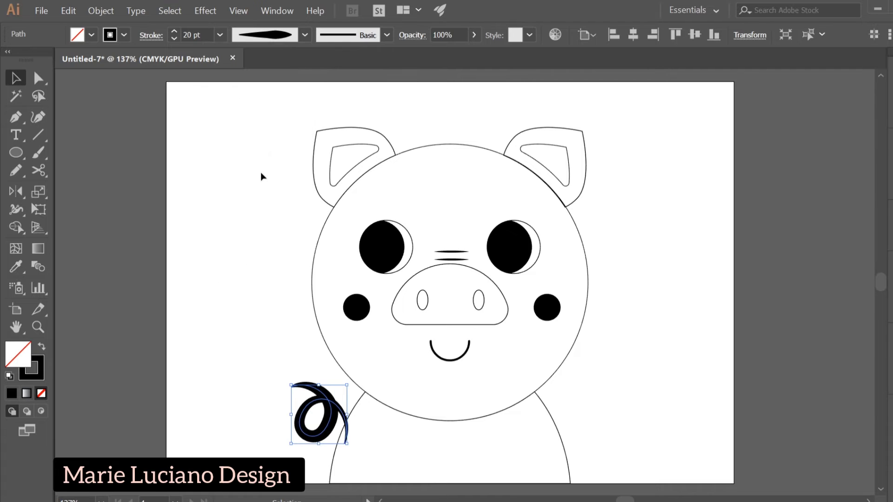
{"action": "key", "text": "ctrl+F10"}
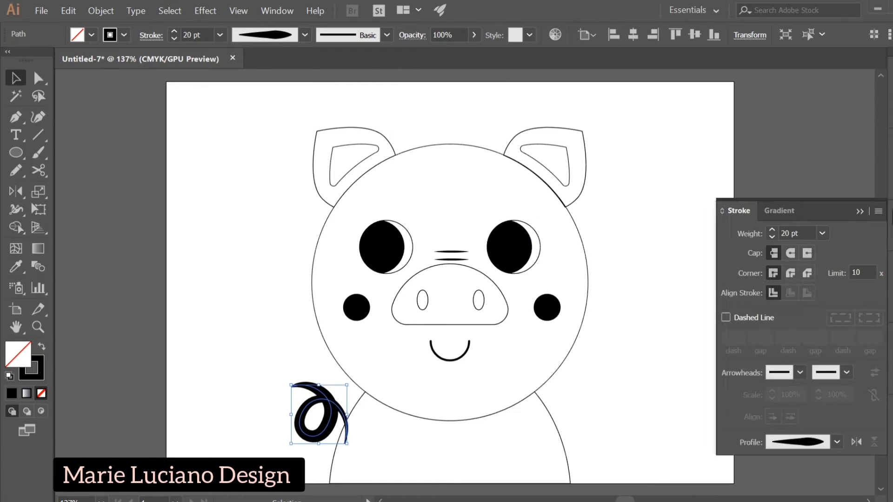
{"action": "left_click", "coordinate": [857, 444]}
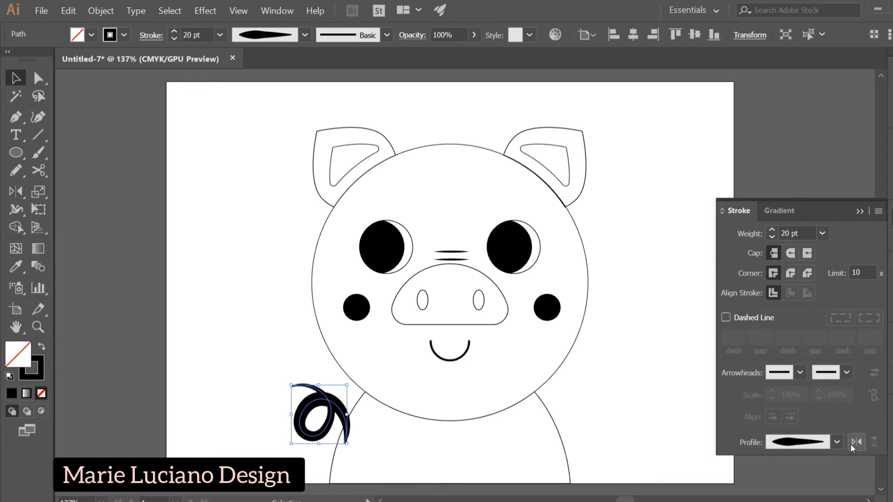
{"action": "left_click", "coordinate": [838, 441]}
{"action": "left_click", "coordinate": [810, 365]}
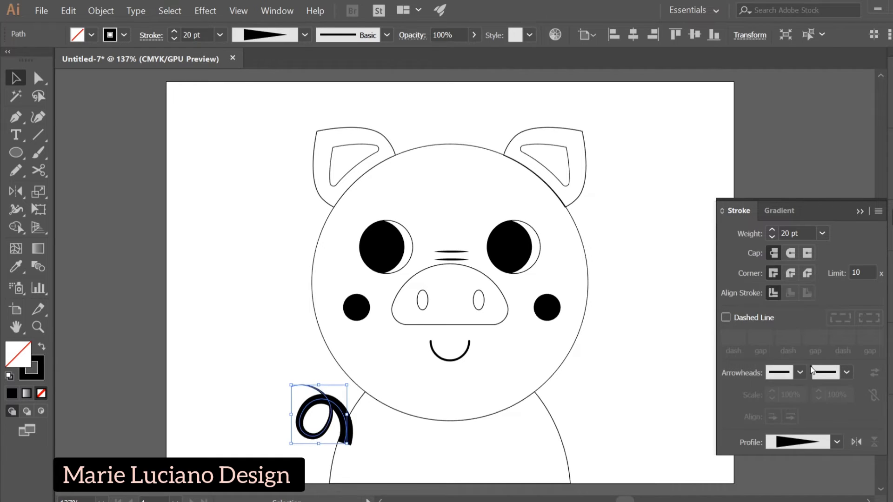
{"action": "left_click", "coordinate": [859, 211]}
{"action": "left_click", "coordinate": [840, 197]}
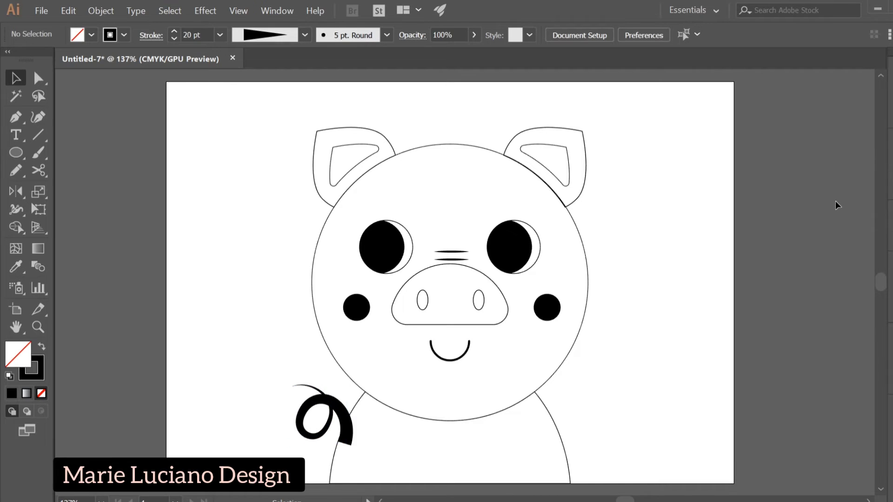
Adjust the anchor point at the top of the tail's loop with the Direct Selection tool
{"action": "left_click", "coordinate": [39, 77]}
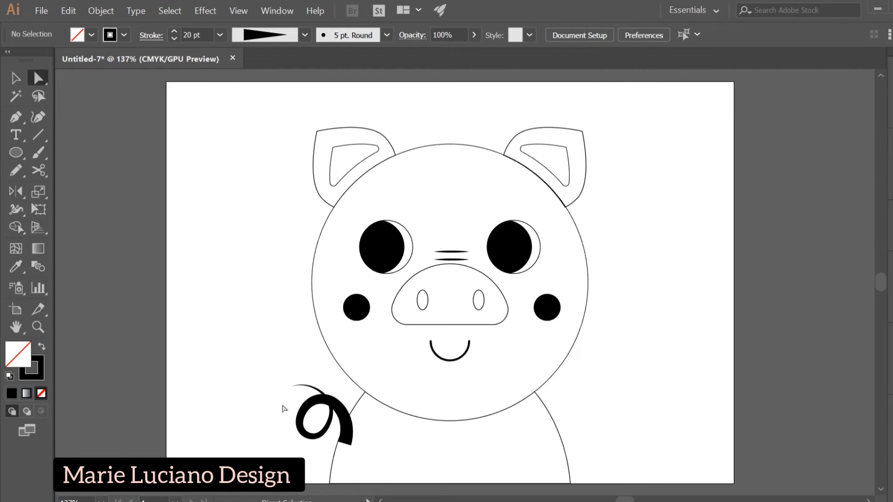
{"action": "left_click", "coordinate": [313, 400]}
{"action": "left_click_drag", "start_coordinate": [312, 401], "coordinate": [313, 398]}
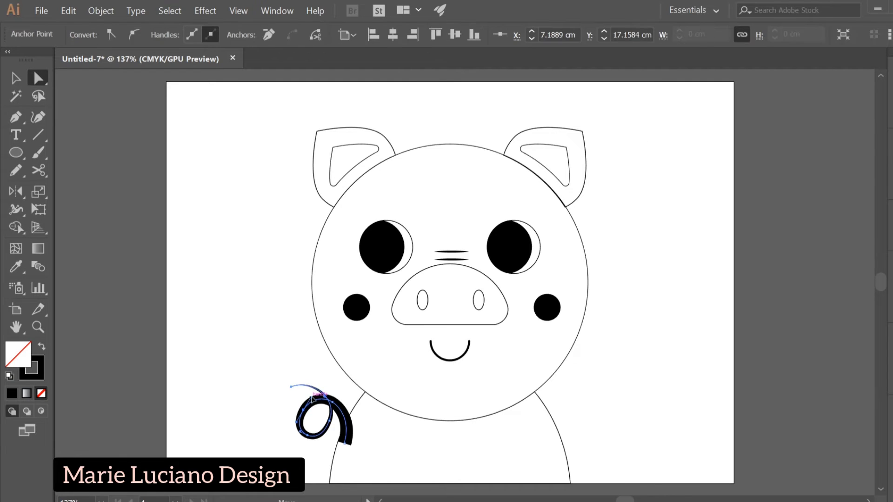
{"action": "left_click", "coordinate": [313, 350]}
{"action": "left_click", "coordinate": [327, 400]}
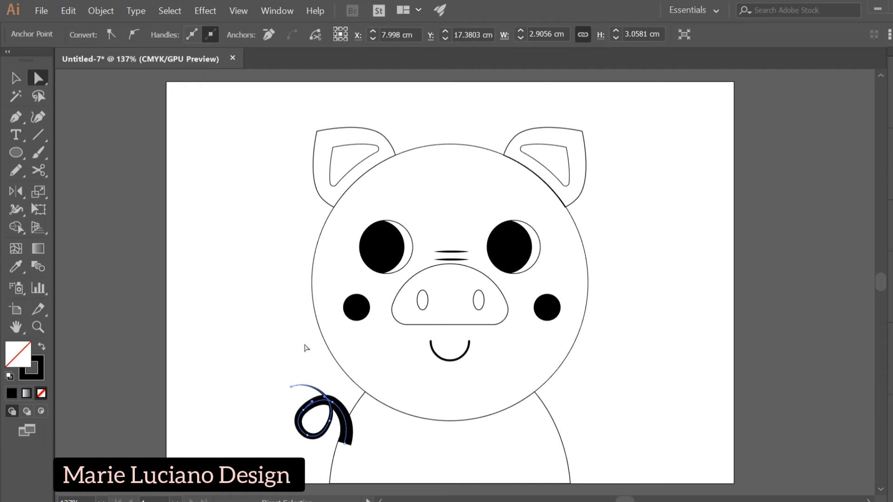
{"action": "left_click", "coordinate": [313, 364]}
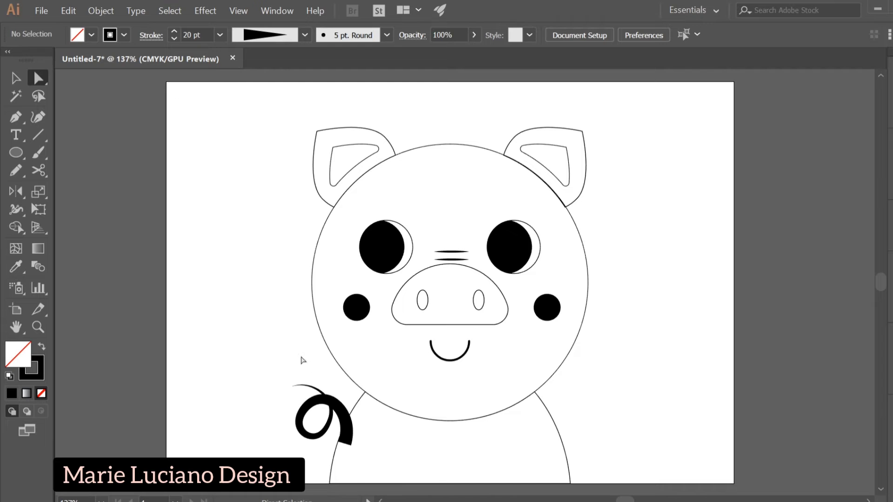
Expand the tail's tapered stroke into a filled shape
{"action": "left_click", "coordinate": [16, 78]}
{"action": "left_click", "coordinate": [341, 406]}
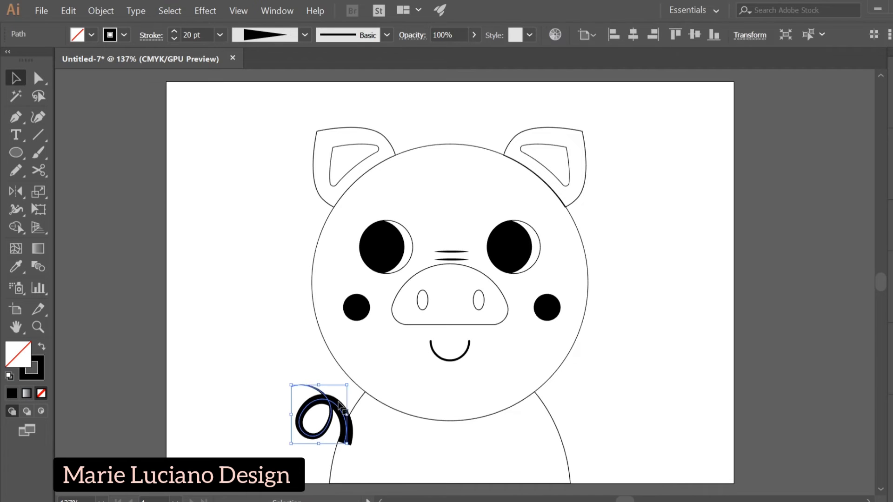
{"action": "left_click", "coordinate": [116, 13]}
{"action": "left_click", "coordinate": [136, 138]}
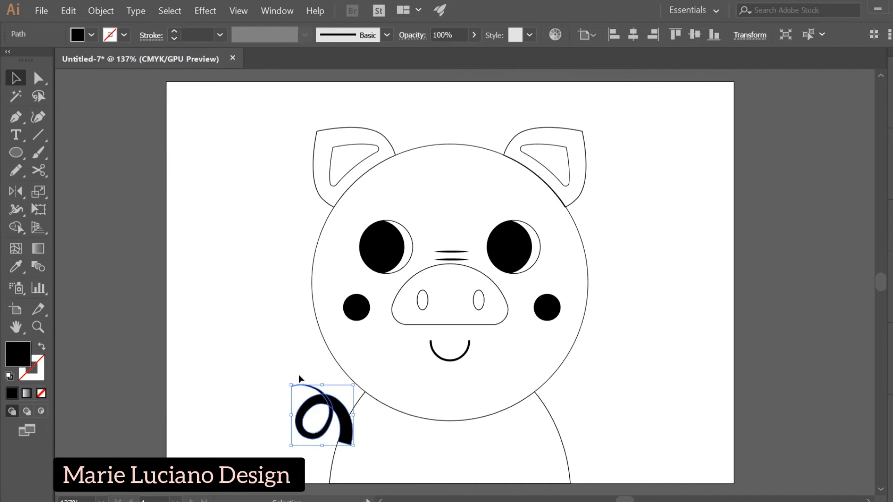
Swap the fill and stroke of the expanded tail in isolation mode, leaving it as an unfilled black outline
{"action": "left_click", "coordinate": [278, 352]}
{"action": "left_click", "coordinate": [311, 389]}
{"action": "double_click", "coordinate": [330, 401]}
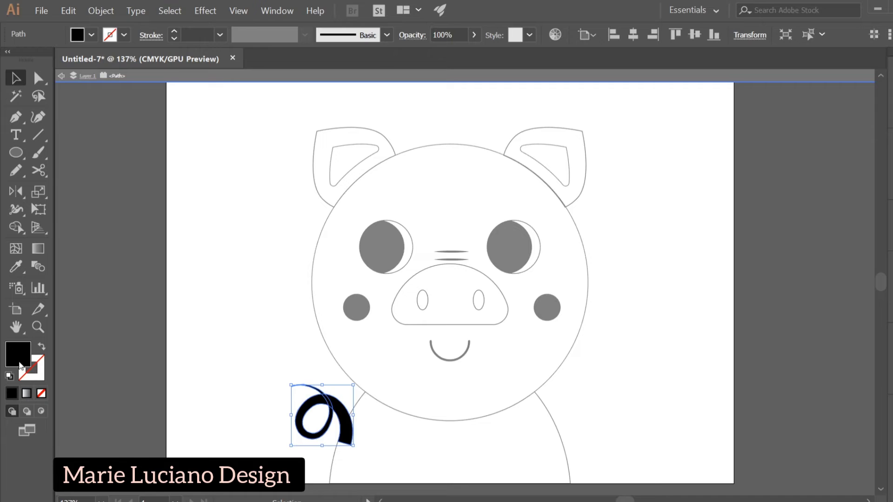
{"action": "left_click", "coordinate": [42, 346]}
{"action": "left_click", "coordinate": [130, 361]}
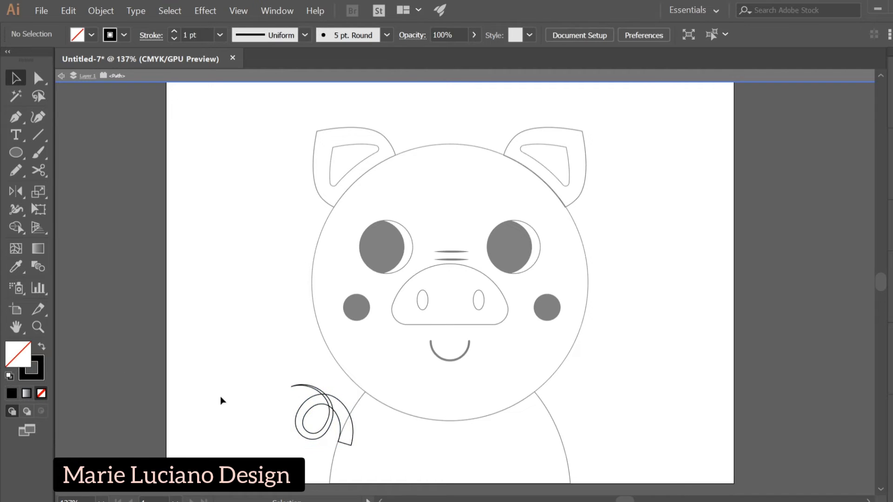
{"action": "double_click", "coordinate": [259, 406]}
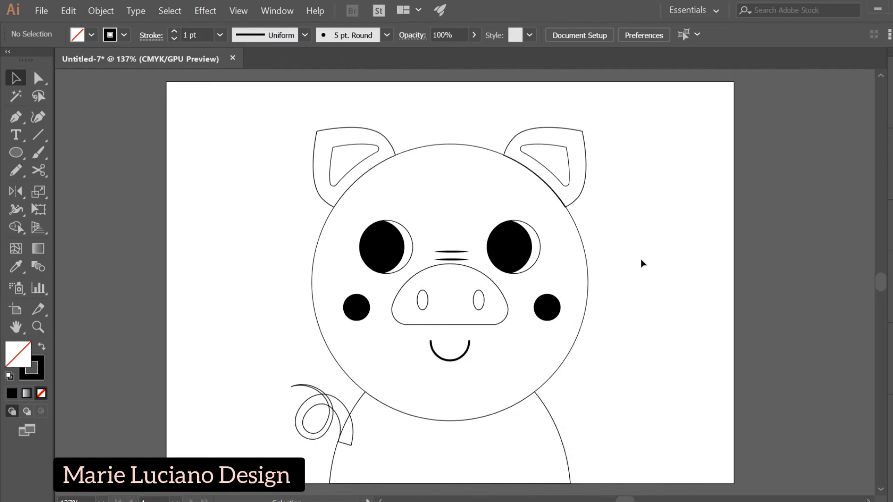
{"action": "left_click", "coordinate": [396, 146]}
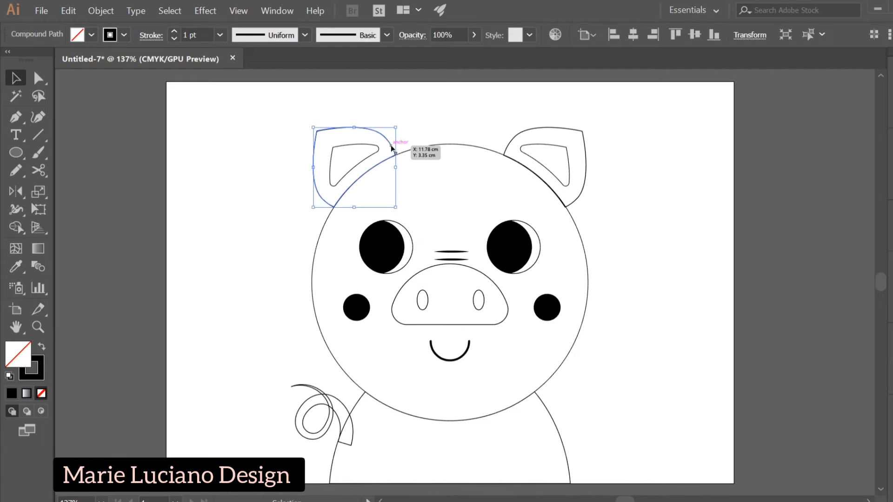
{"action": "left_click", "coordinate": [506, 146], "text": "shift"}
{"action": "left_click", "coordinate": [484, 150], "text": "shift"}
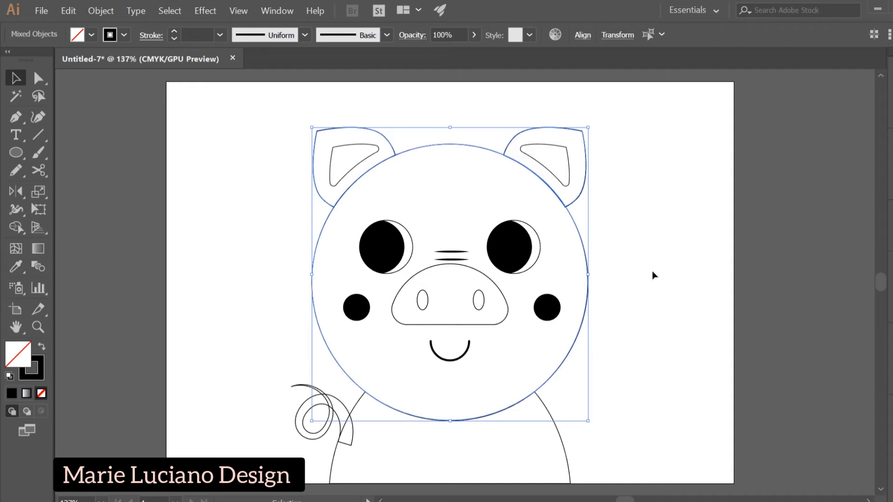
{"action": "left_click", "coordinate": [652, 271]}
Group the two outer ears together with their inner ear shapes
{"action": "left_click_drag", "start_coordinate": [307, 100], "coordinate": [367, 146]}
{"action": "left_click", "coordinate": [545, 136], "text": "shift"}
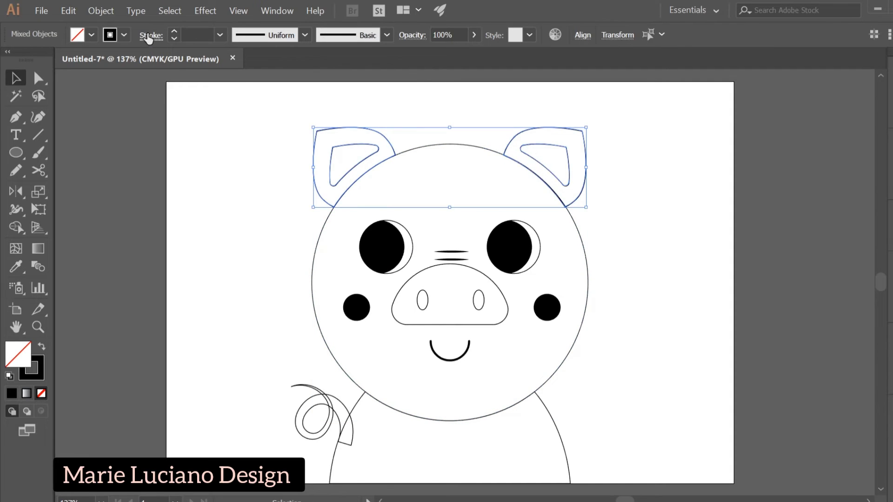
{"action": "left_click", "coordinate": [101, 11]}
{"action": "left_click", "coordinate": [109, 52]}
{"action": "left_click", "coordinate": [407, 131]}
Center the grouped ears, head, facial features and body horizontally on the artboard, leaving out the tail
{"action": "left_click_drag", "start_coordinate": [340, 103], "coordinate": [566, 408]}
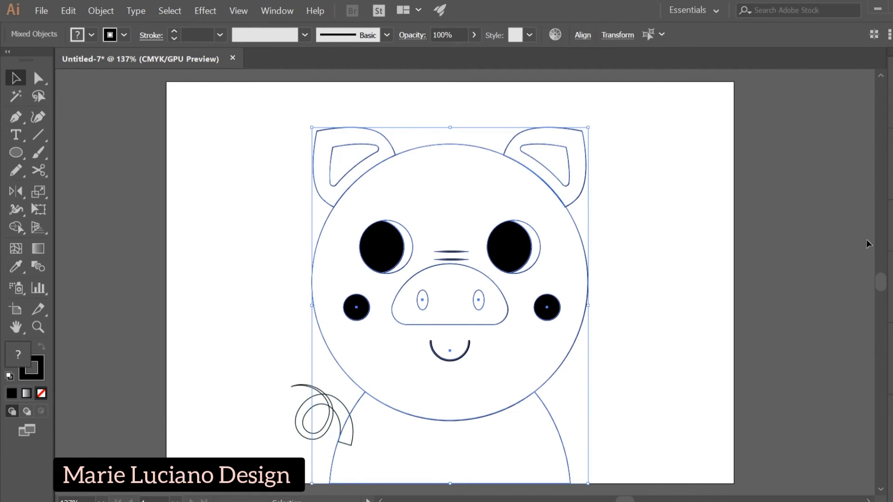
{"action": "left_click", "coordinate": [582, 35]}
{"action": "left_click", "coordinate": [571, 158]}
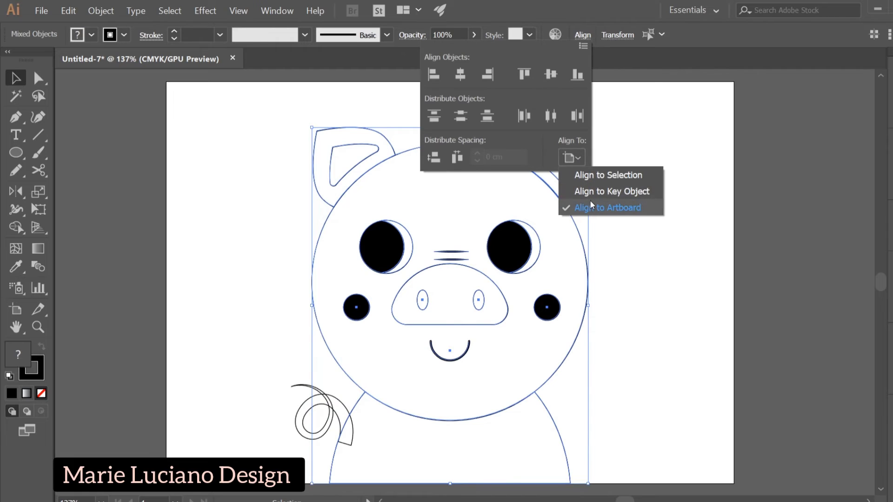
{"action": "left_click", "coordinate": [591, 208]}
{"action": "left_click", "coordinate": [460, 74]}
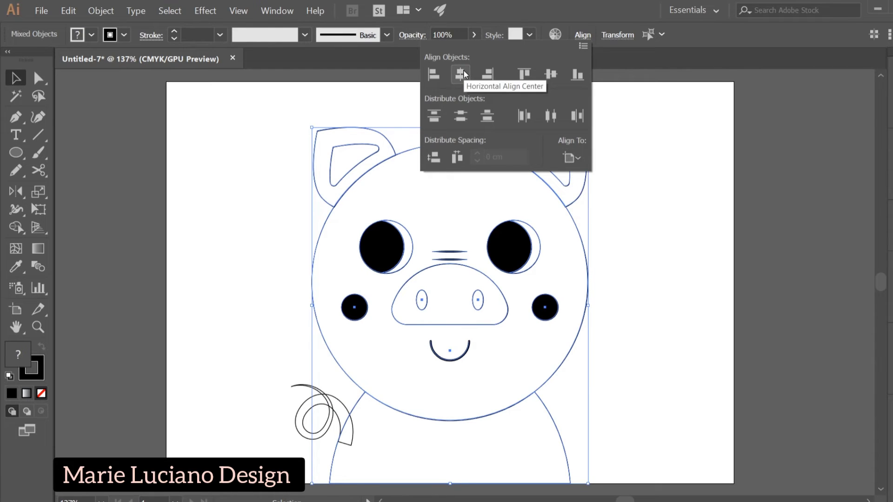
{"action": "left_click", "coordinate": [676, 185]}
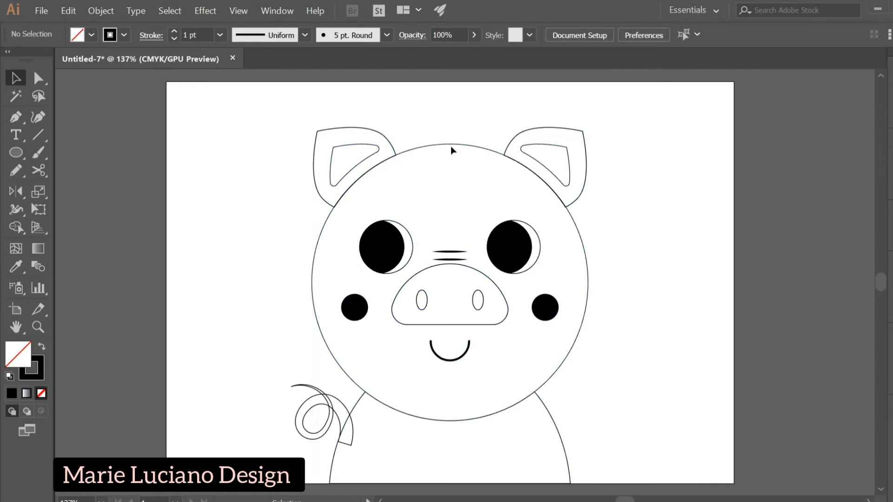
Ungroup the ears so the outer and inner ear shapes are separate objects again
{"action": "left_click", "coordinate": [380, 134]}
{"action": "left_click", "coordinate": [100, 10]}
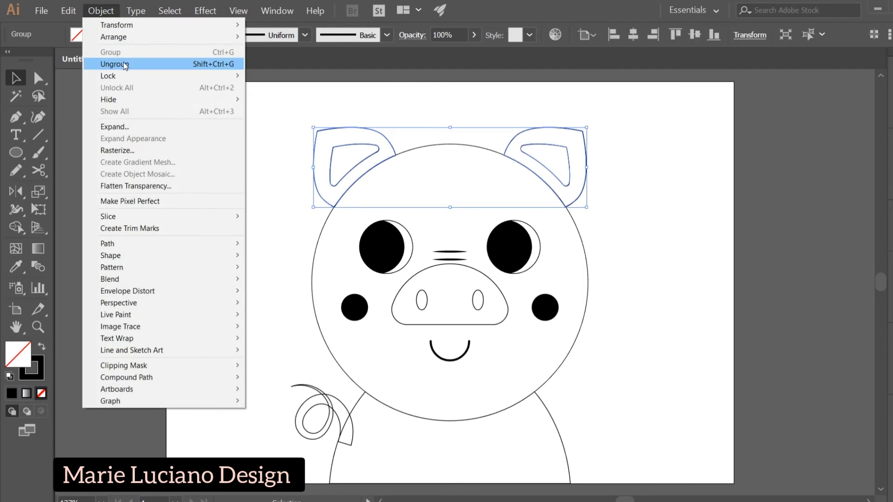
{"action": "left_click", "coordinate": [124, 63]}
{"action": "left_click", "coordinate": [433, 165]}
Unite the head circle and both outer ears into one shape, undoing any accidental shift of the merged shape
{"action": "left_click", "coordinate": [397, 164]}
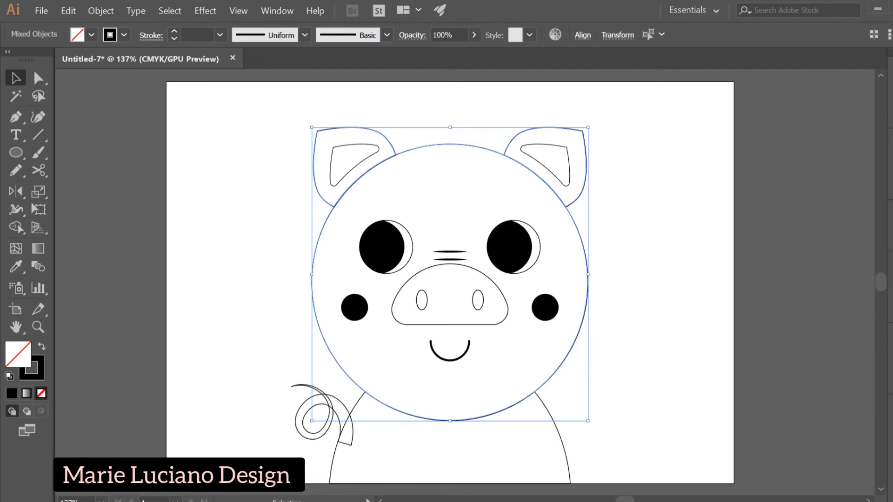
{"action": "key", "text": "shift+ctrl+F9"}
{"action": "left_click", "coordinate": [760, 135]}
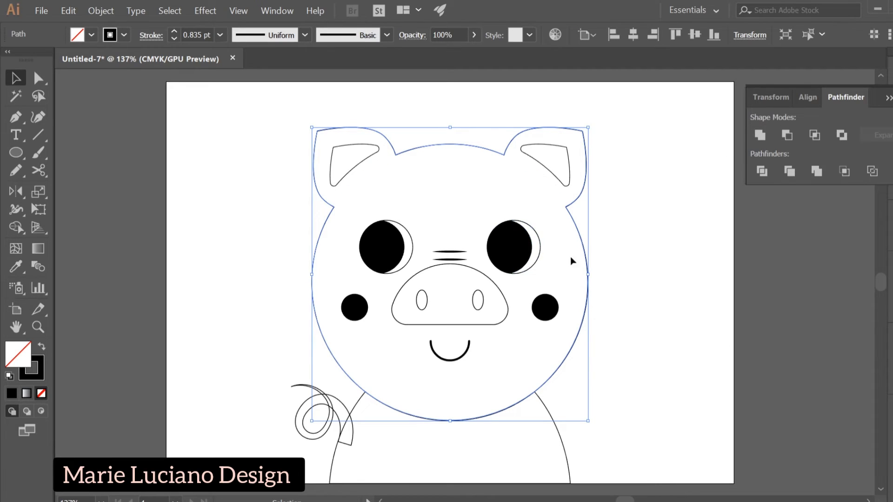
{"action": "key", "text": "ctrl+z"}
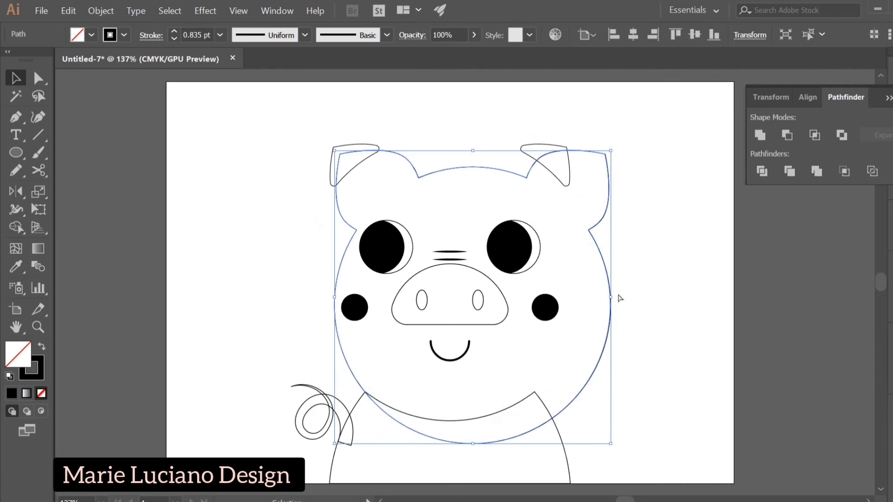
{"action": "key", "text": "shift+ctrl+z"}
Send the merged head and ears shape to the back of the stacking order
{"action": "right_click", "coordinate": [584, 265]}
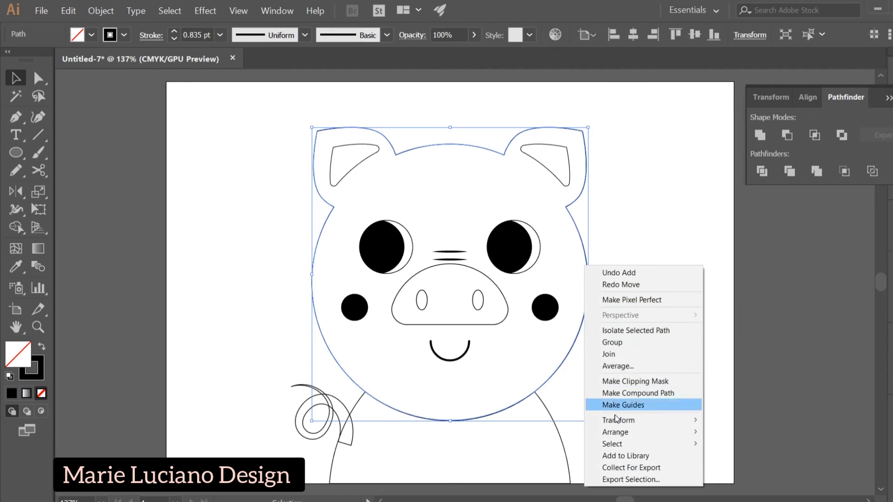
{"action": "mouse_move", "coordinate": [622, 432]}
{"action": "left_click", "coordinate": [735, 469]}
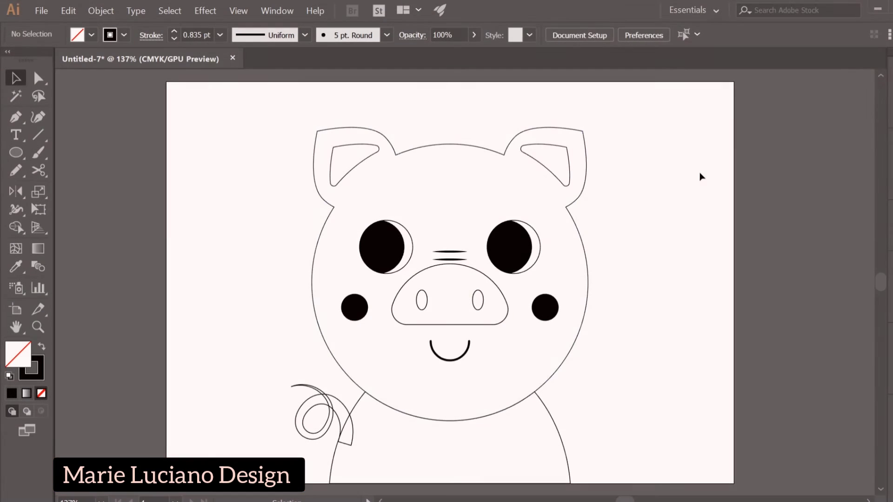
Fill the head shape with pink #ff739b and leave it without a stroke
{"action": "left_click", "coordinate": [575, 204]}
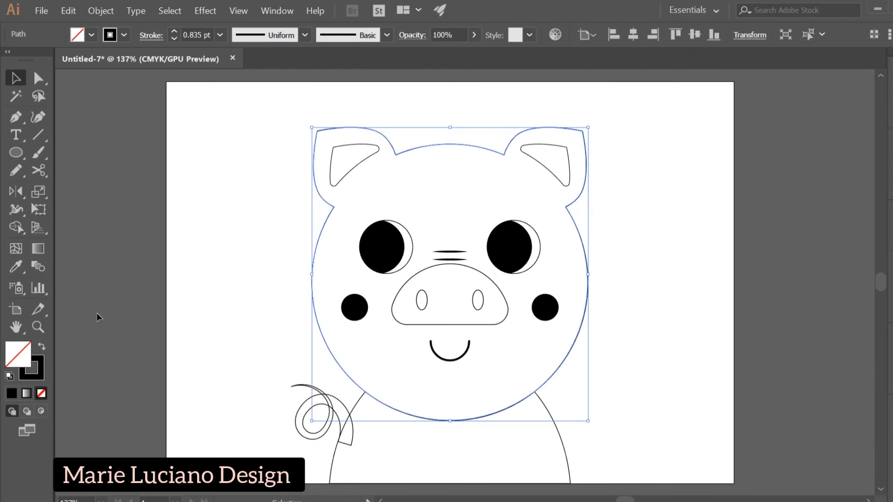
{"action": "left_click", "coordinate": [41, 350]}
{"action": "double_click", "coordinate": [14, 350]}
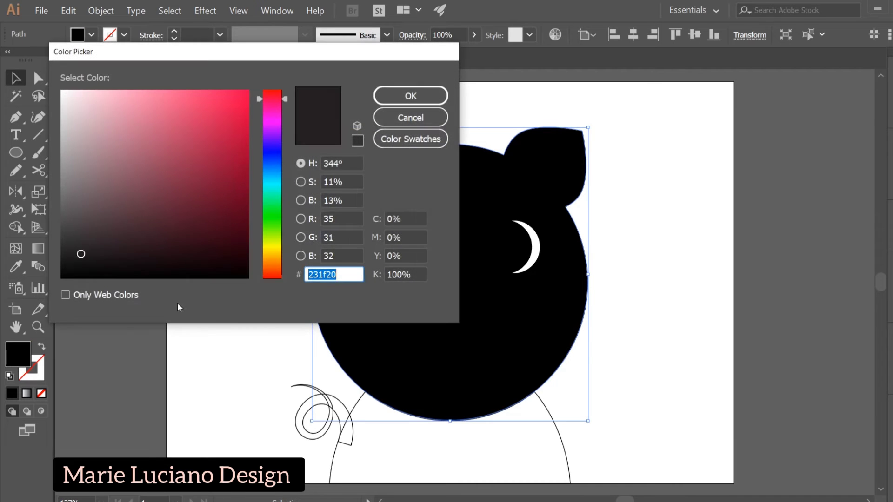
{"action": "left_click_drag", "start_coordinate": [204, 130], "coordinate": [165, 81]}
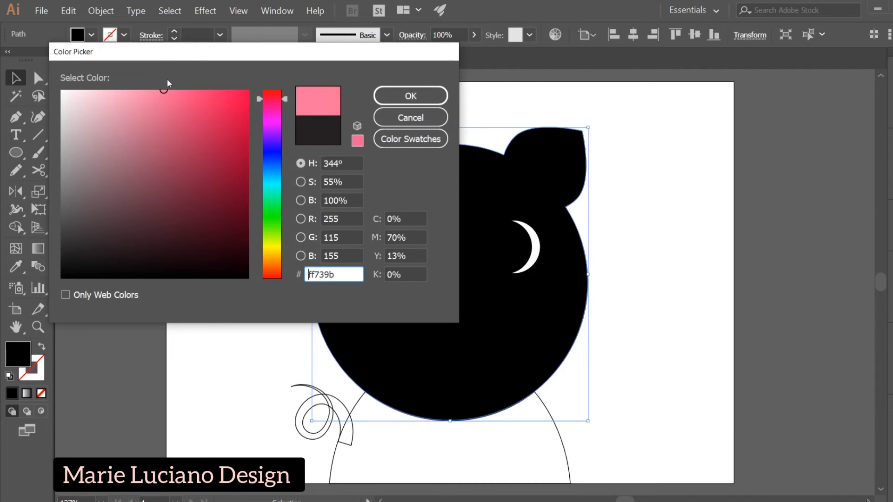
{"action": "left_click", "coordinate": [411, 97]}
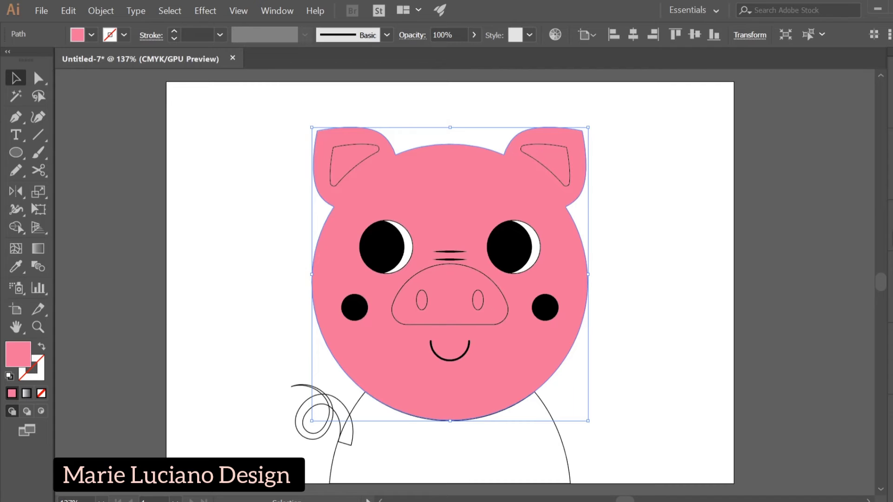
Apply a linear gradient to the head with the pink as its end color instead of black
{"action": "key", "text": "ctrl+F9"}
{"action": "left_click_drag", "start_coordinate": [747, 309], "coordinate": [775, 381]}
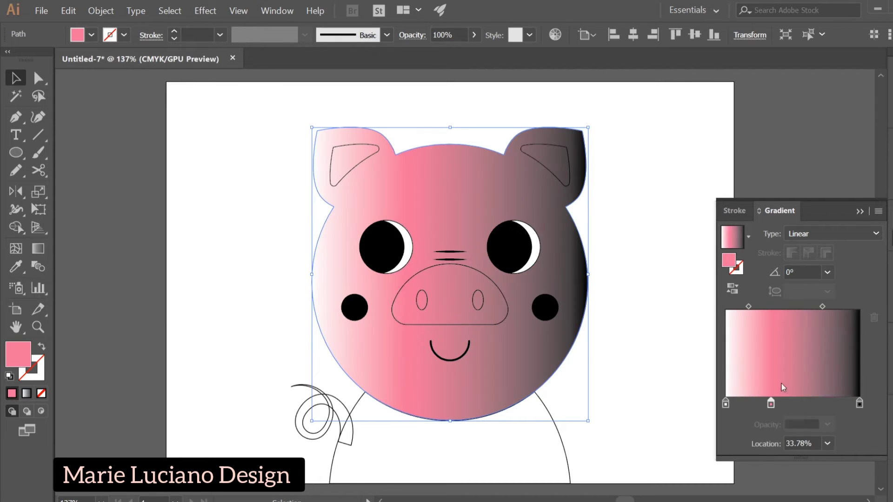
{"action": "mouse_move", "coordinate": [858, 404]}
{"action": "left_mouse_down"}
{"action": "mouse_move", "coordinate": [777, 418]}
{"action": "mouse_move", "coordinate": [859, 403]}
{"action": "left_mouse_up"}
Color the head gradient's start stop with the crimson swatch at 0% location and remove the white stop
{"action": "left_click", "coordinate": [732, 403]}
{"action": "double_click", "coordinate": [733, 404]}
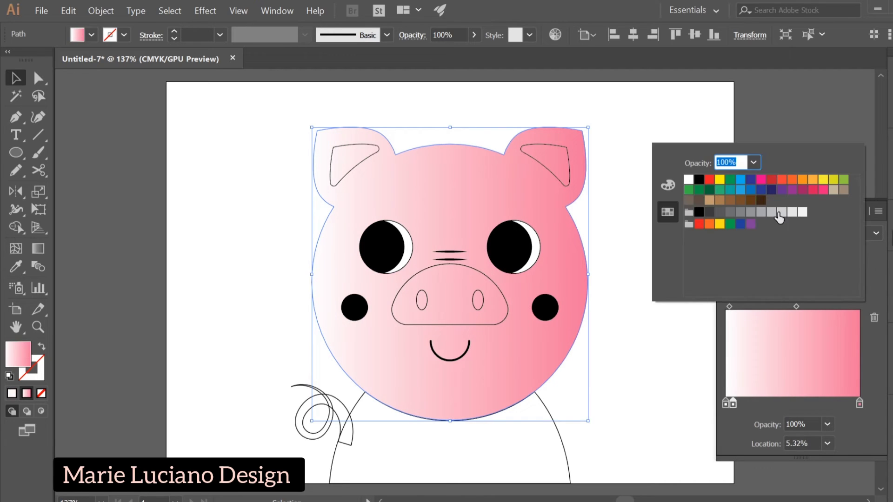
{"action": "left_click", "coordinate": [761, 179]}
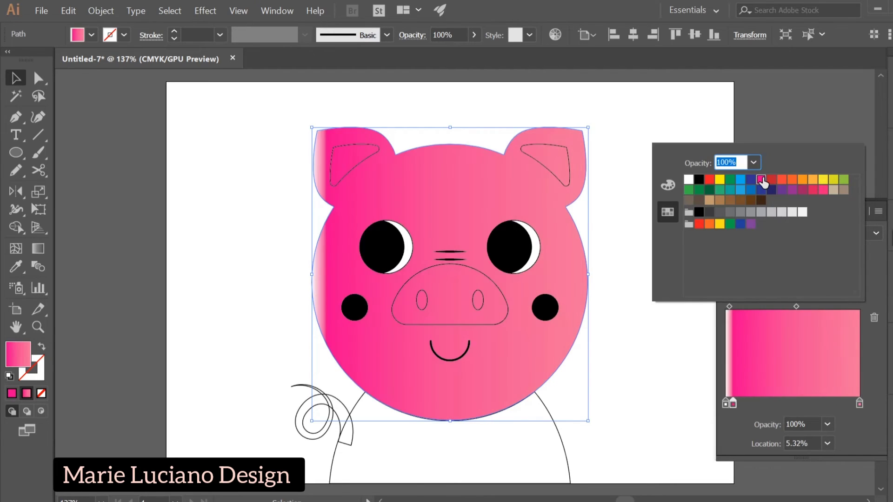
{"action": "left_click", "coordinate": [814, 191]}
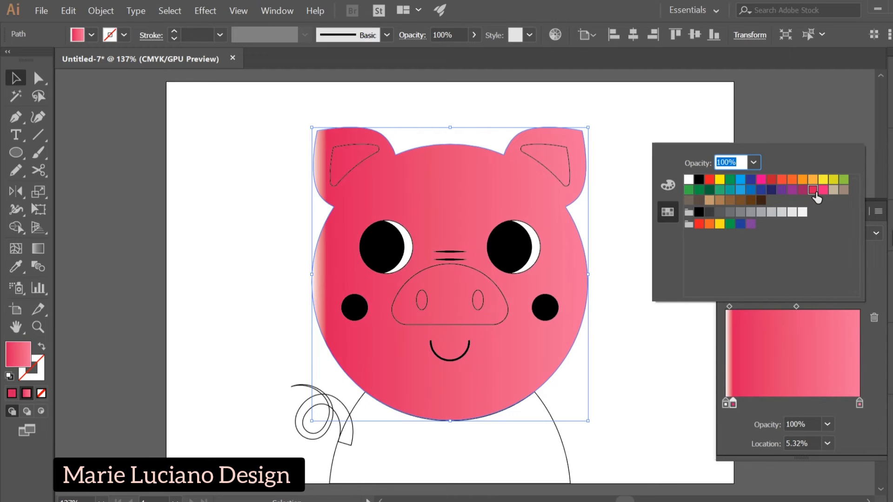
{"action": "left_click", "coordinate": [724, 406]}
{"action": "mouse_move", "coordinate": [724, 403]}
{"action": "left_mouse_down"}
{"action": "mouse_move", "coordinate": [730, 409]}
{"action": "mouse_move", "coordinate": [725, 404]}
{"action": "left_mouse_up"}
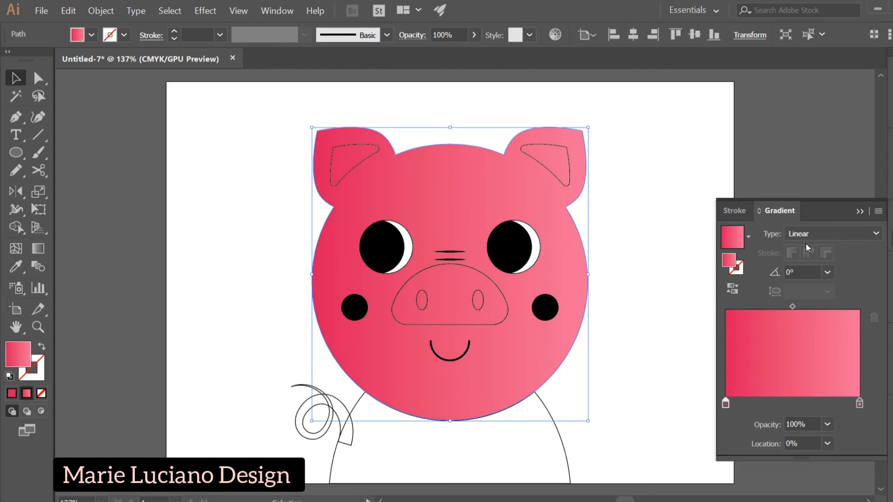
Change the head gradient to Radial and reverse it so light pink is in the center and crimson at the edge
{"action": "left_click", "coordinate": [806, 233]}
{"action": "left_click", "coordinate": [805, 265]}
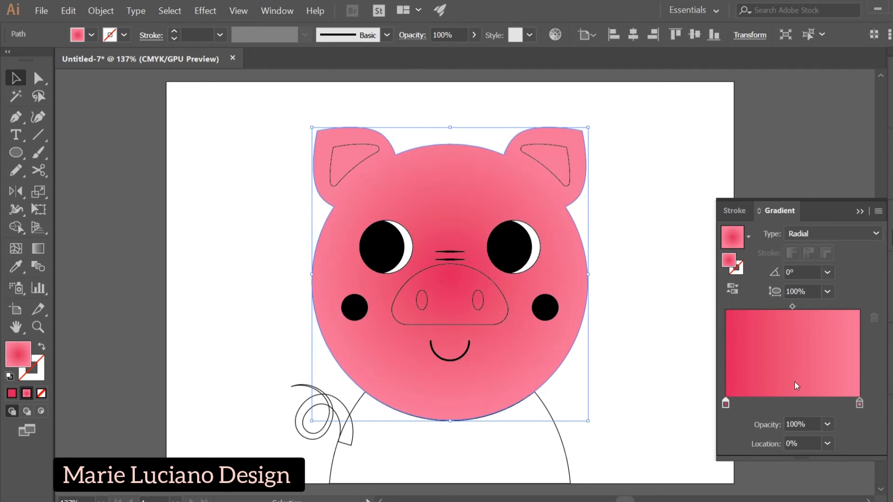
{"action": "left_click", "coordinate": [732, 289]}
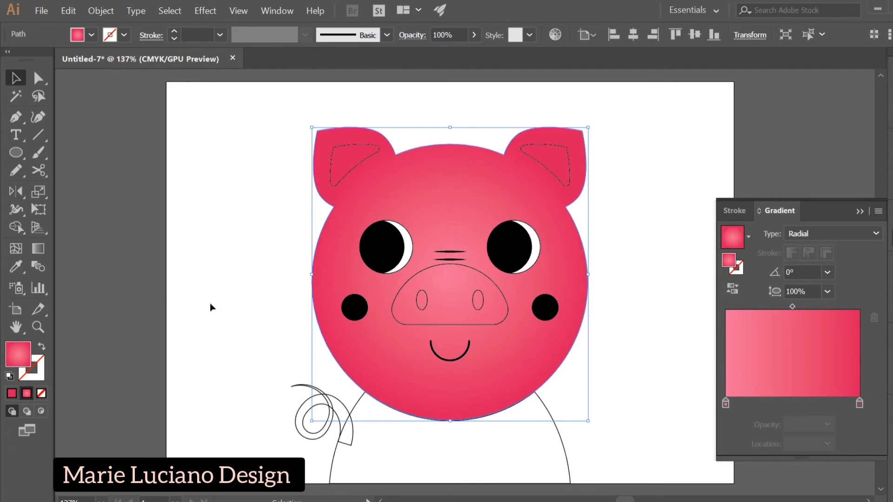
Move the light pink stop of the head gradient inward and shift the gradient midpoint to about 75%
{"action": "left_click_drag", "start_coordinate": [726, 403], "coordinate": [768, 404]}
{"action": "left_click", "coordinate": [812, 307]}
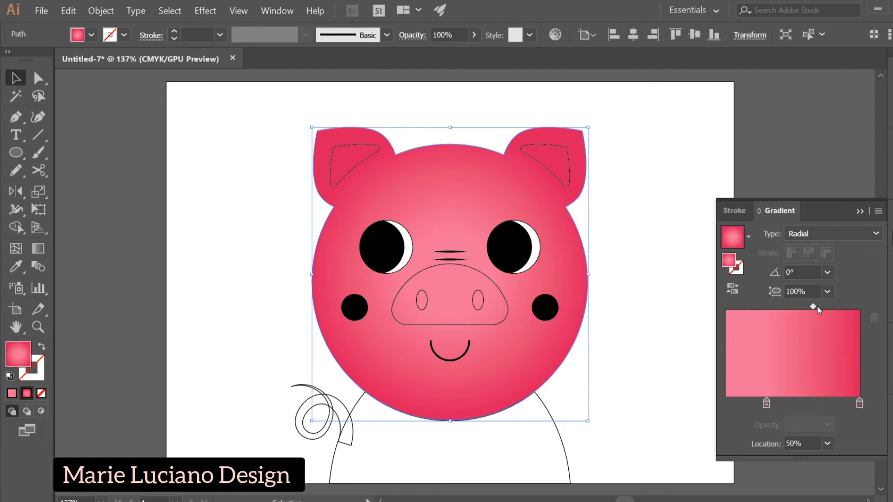
{"action": "left_click_drag", "start_coordinate": [814, 306], "coordinate": [838, 308]}
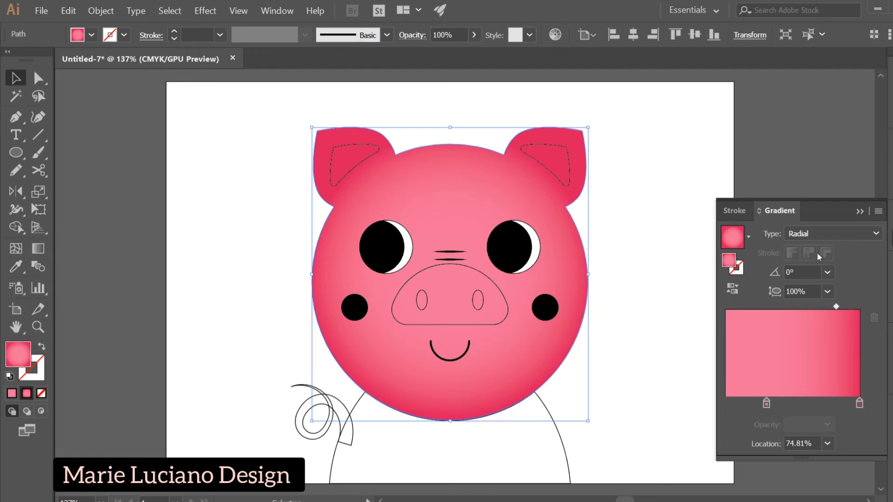
Extend the radial gradient's radius slightly beyond the head's edge with the Gradient tool
{"action": "left_click", "coordinate": [37, 249]}
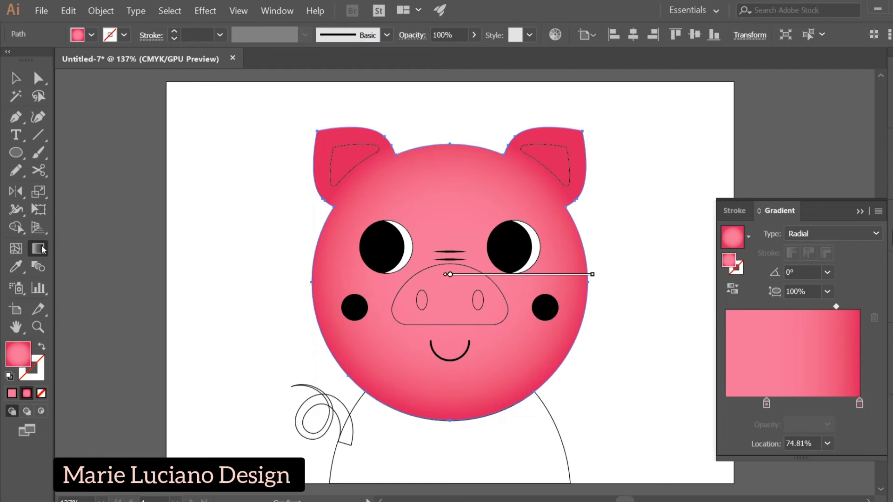
{"action": "left_click_drag", "start_coordinate": [593, 275], "coordinate": [616, 276]}
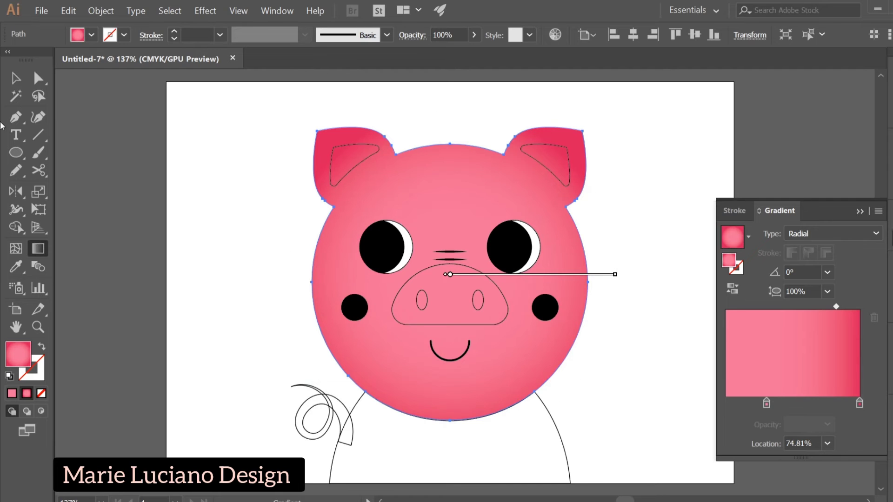
{"action": "left_click", "coordinate": [14, 79]}
{"action": "left_click", "coordinate": [268, 279]}
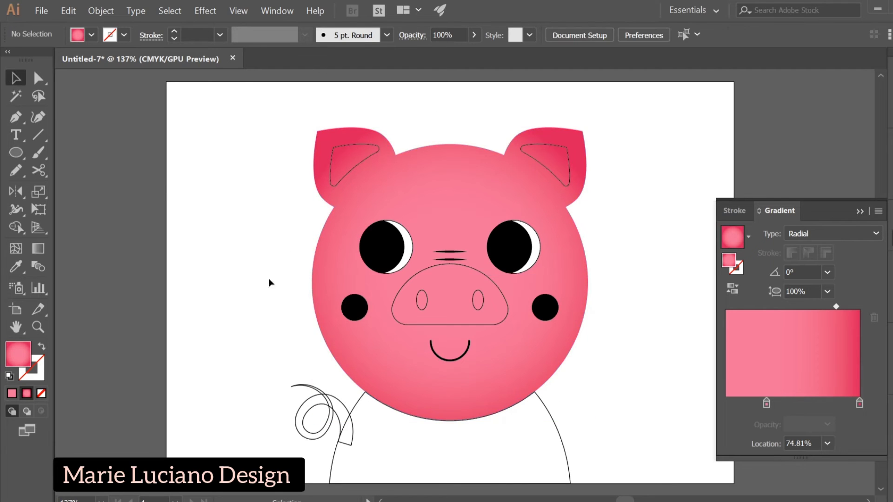
Fill both inner ear shapes with dark red #aa1f47 and no stroke
{"action": "left_click", "coordinate": [364, 161]}
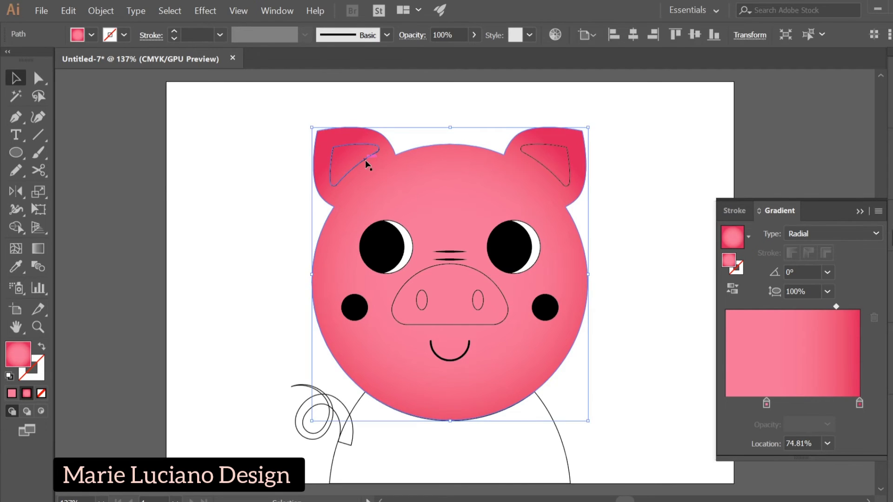
{"action": "left_click", "coordinate": [539, 162], "text": "shift"}
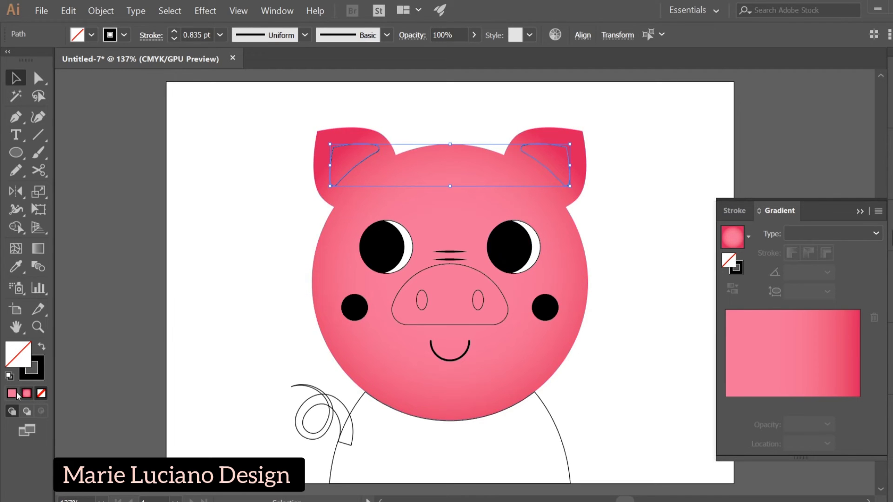
{"action": "left_click", "coordinate": [41, 348]}
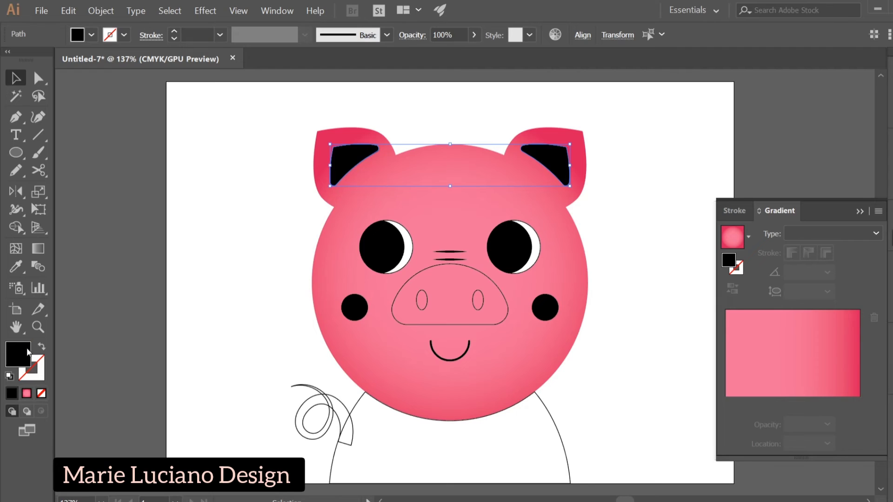
{"action": "double_click", "coordinate": [28, 352]}
{"action": "mouse_move", "coordinate": [237, 187]}
{"action": "left_mouse_down"}
{"action": "mouse_move", "coordinate": [243, 160]}
{"action": "mouse_move", "coordinate": [198, 95]}
{"action": "mouse_move", "coordinate": [167, 90]}
{"action": "mouse_move", "coordinate": [136, 115]}
{"action": "mouse_move", "coordinate": [173, 145]}
{"action": "mouse_move", "coordinate": [150, 157]}
{"action": "mouse_move", "coordinate": [189, 154]}
{"action": "mouse_move", "coordinate": [202, 138]}
{"action": "mouse_move", "coordinate": [214, 153]}
{"action": "left_mouse_up"}
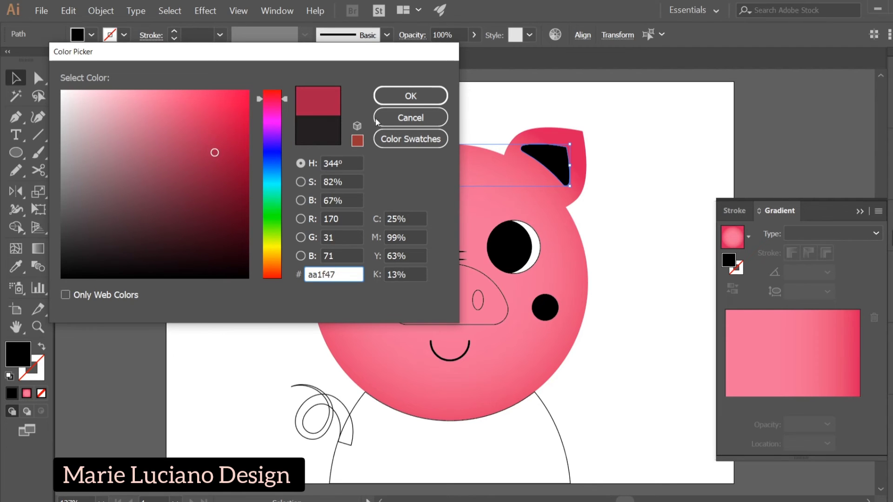
{"action": "left_click", "coordinate": [409, 95]}
{"action": "left_click", "coordinate": [648, 142]}
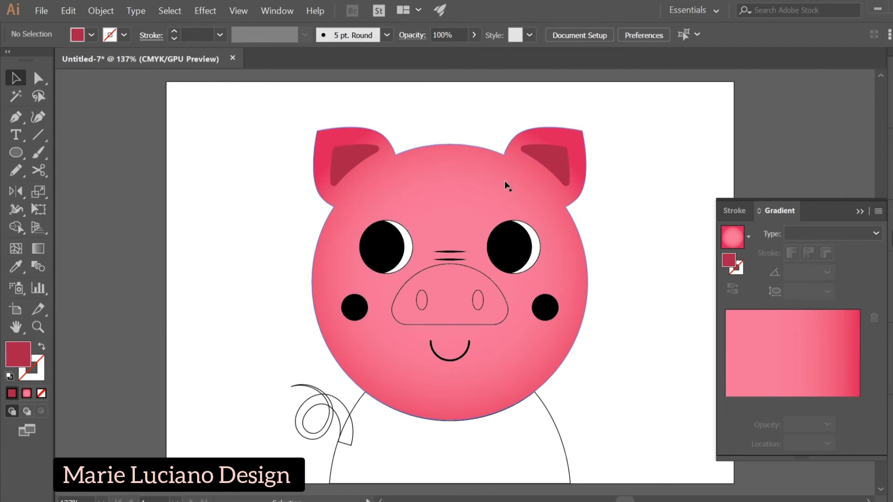
Recolor the head gradient's edge stop to hot pink C=0 M=95 Y=20 K=0 and set the inner stop's magenta to 48%
{"action": "left_click", "coordinate": [542, 207]}
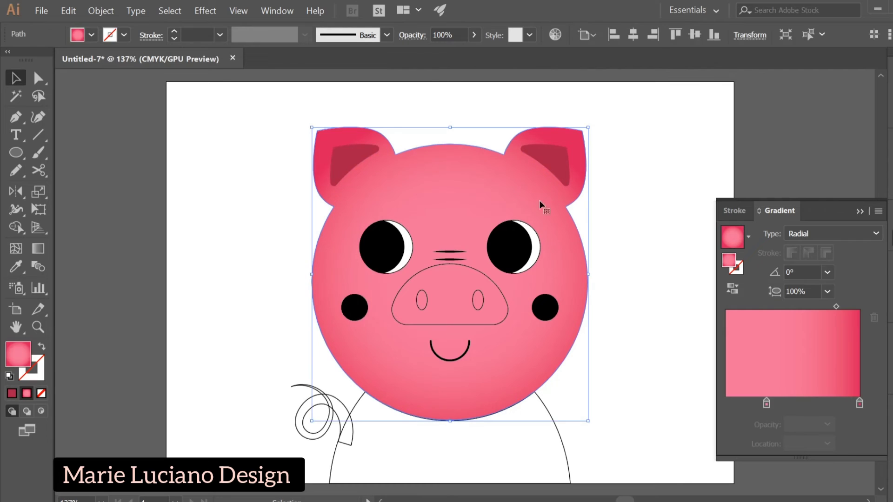
{"action": "double_click", "coordinate": [858, 403]}
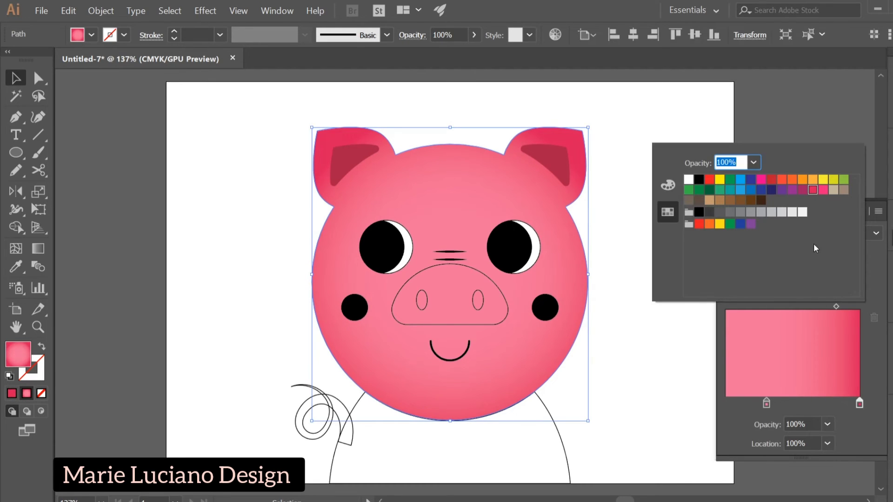
{"action": "left_click", "coordinate": [823, 189]}
{"action": "double_click", "coordinate": [766, 403]}
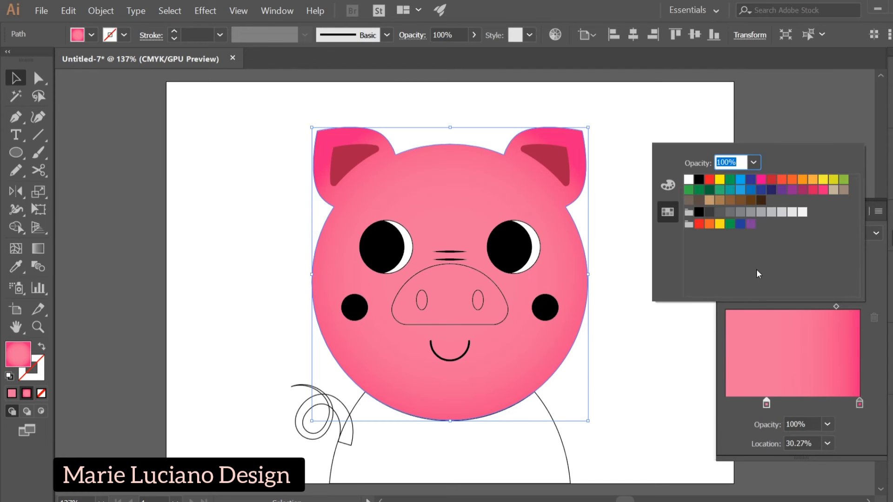
{"action": "left_click", "coordinate": [668, 185]}
{"action": "left_click_drag", "start_coordinate": [787, 210], "coordinate": [770, 212]}
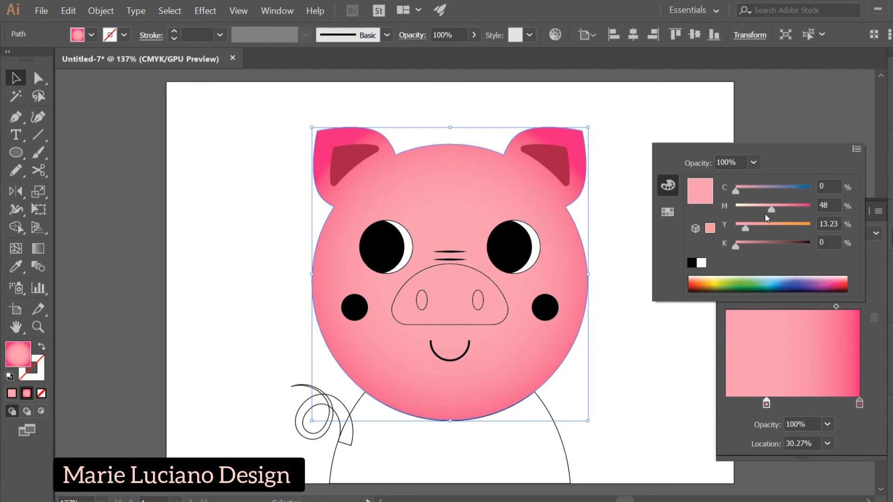
Set the magenta of the head gradient's edge stop to 78%
{"action": "double_click", "coordinate": [859, 402]}
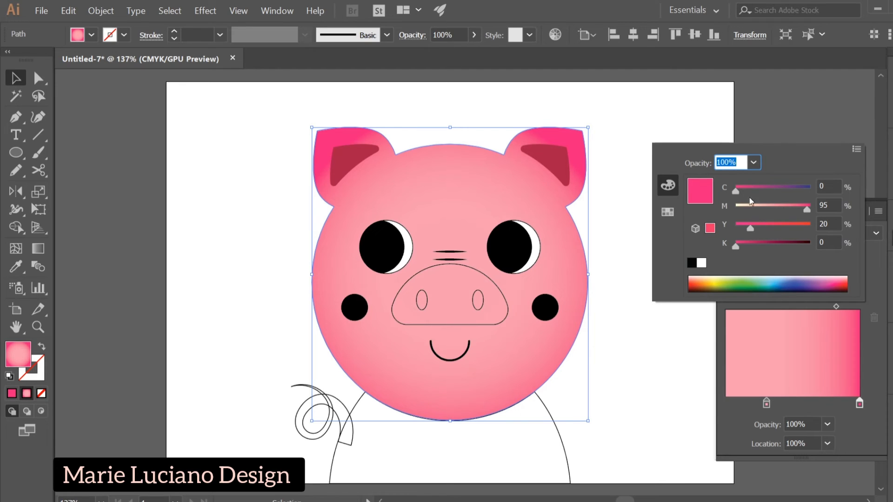
{"action": "left_click_drag", "start_coordinate": [808, 211], "coordinate": [791, 210]}
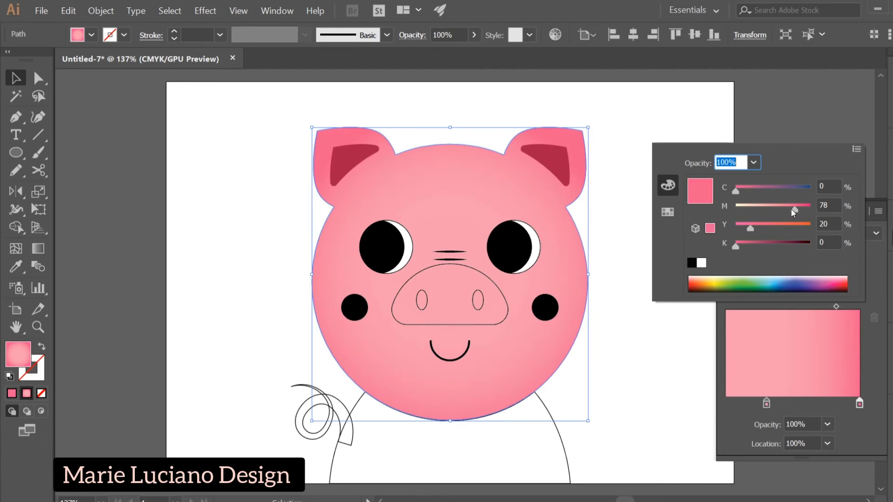
{"action": "left_click", "coordinate": [684, 367]}
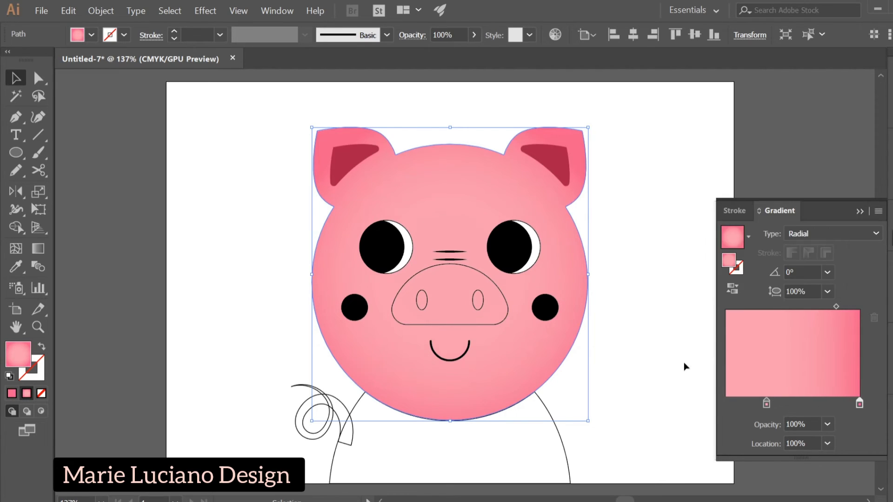
Copy the head's pink radial gradient and missing stroke onto the body shape with the Eyedropper
{"action": "left_click", "coordinate": [567, 462]}
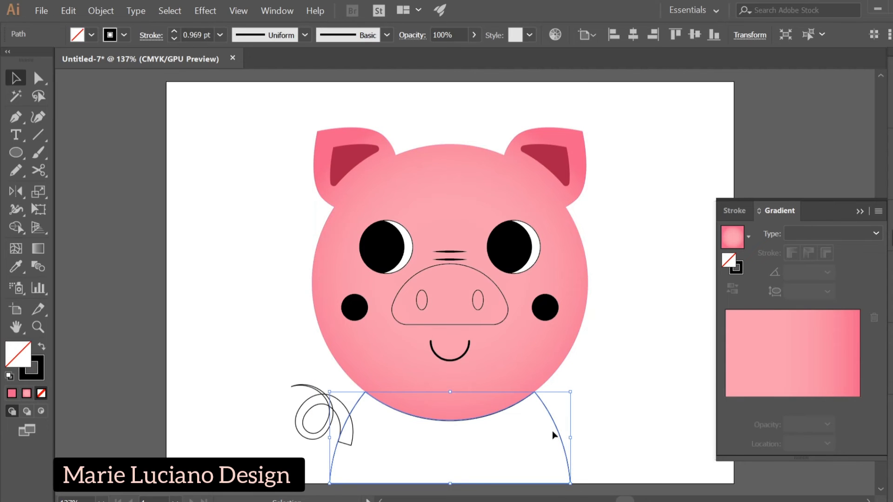
{"action": "key", "text": "i"}
{"action": "left_click", "coordinate": [552, 358]}
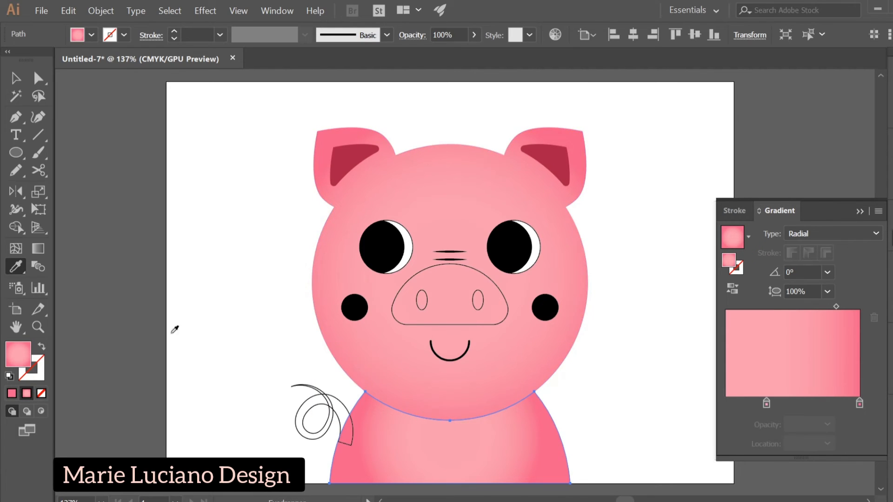
{"action": "left_click", "coordinate": [14, 80]}
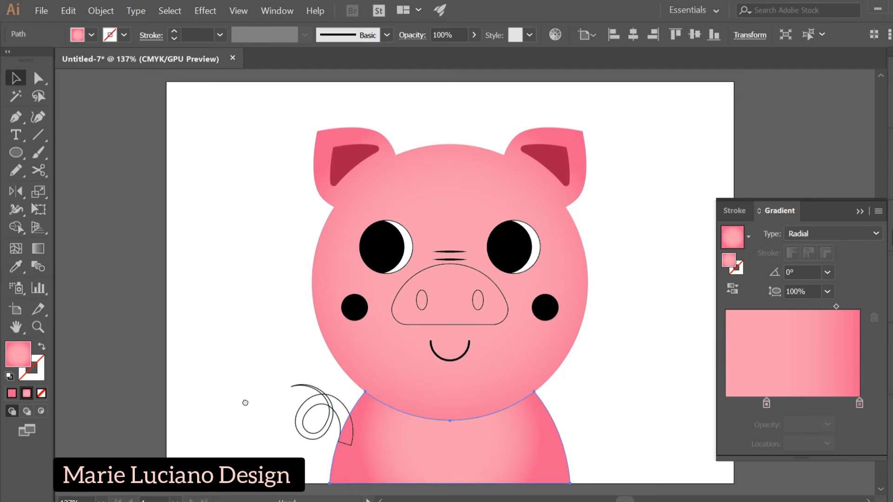
Flatten the body's radial gradient to a 71.4% aspect ratio and move its center down near the body's lower edge
{"action": "scroll", "coordinate": [200, 340], "scroll_direction": "down", "scroll_amount": 3}
{"action": "left_click", "coordinate": [39, 249]}
{"action": "mouse_move", "coordinate": [433, 293]}
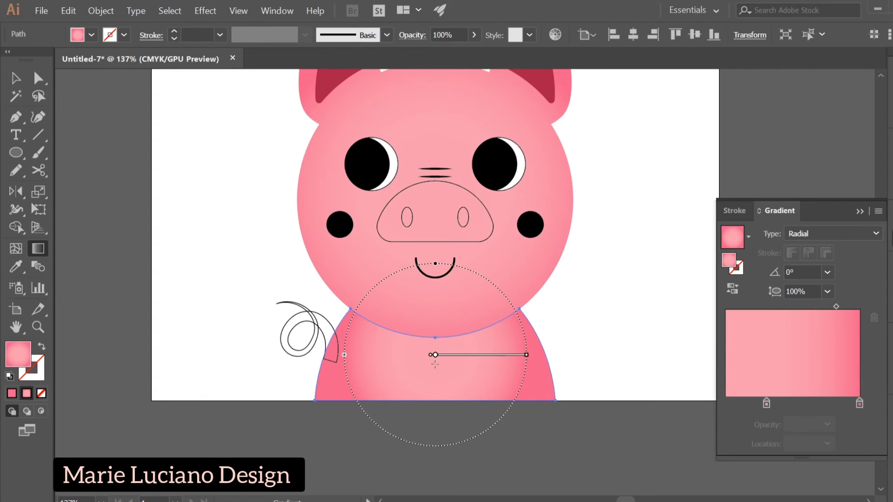
{"action": "left_click_drag", "start_coordinate": [434, 265], "coordinate": [435, 290]}
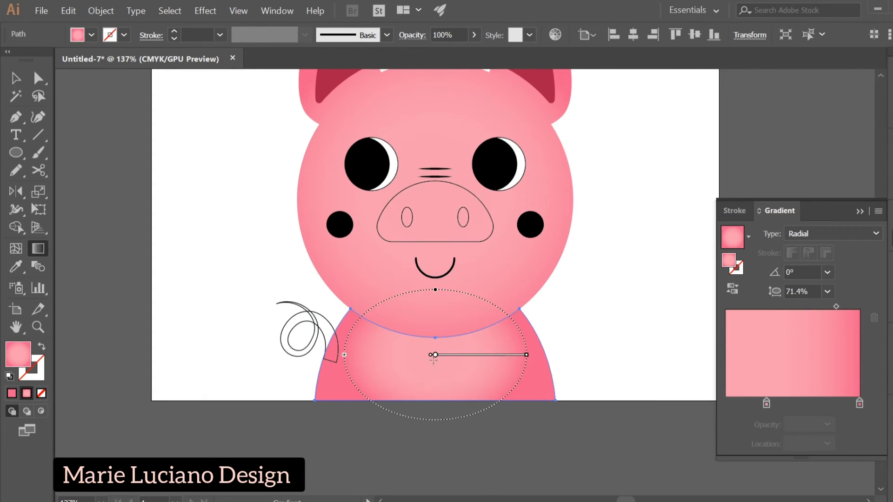
{"action": "left_click_drag", "start_coordinate": [435, 356], "coordinate": [436, 397]}
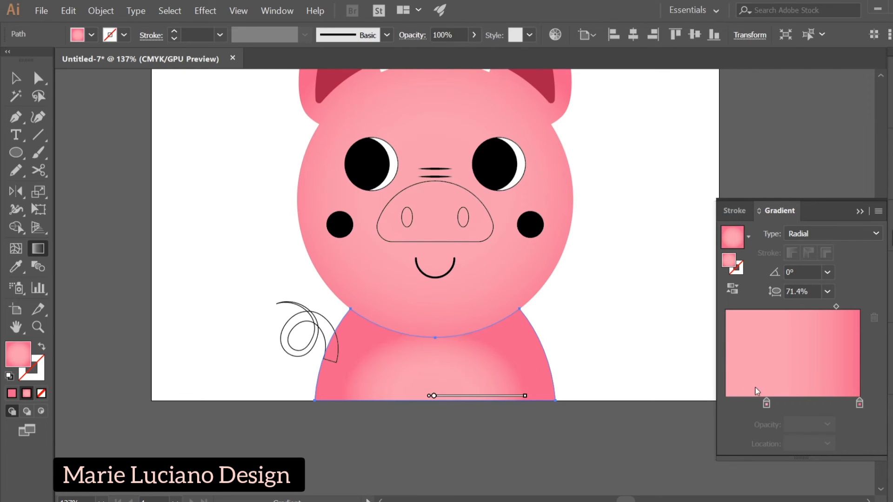
Move the body gradient's light stop to the start, its midpoint to about 56%, and stretch the aspect ratio to 105%
{"action": "left_click_drag", "start_coordinate": [767, 402], "coordinate": [726, 403]}
{"action": "left_click_drag", "start_coordinate": [824, 307], "coordinate": [801, 309]}
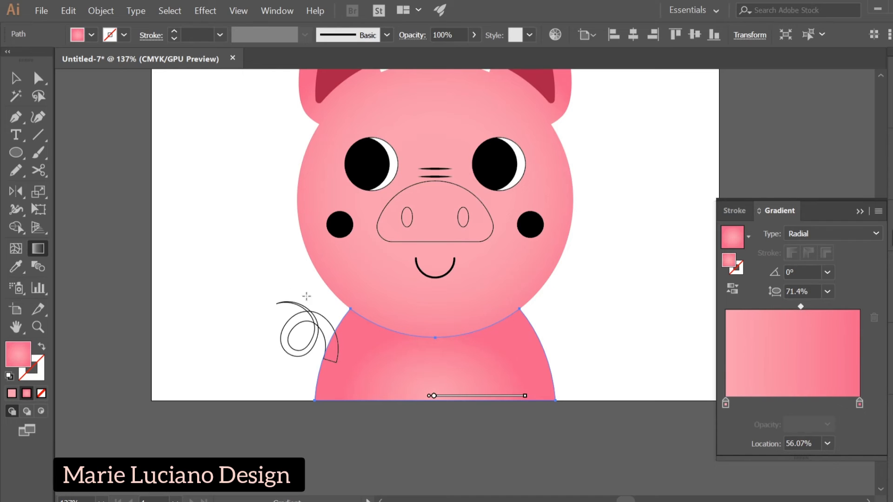
{"action": "left_click_drag", "start_coordinate": [435, 331], "coordinate": [434, 301]}
{"action": "left_click", "coordinate": [16, 78]}
{"action": "left_click", "coordinate": [207, 198]}
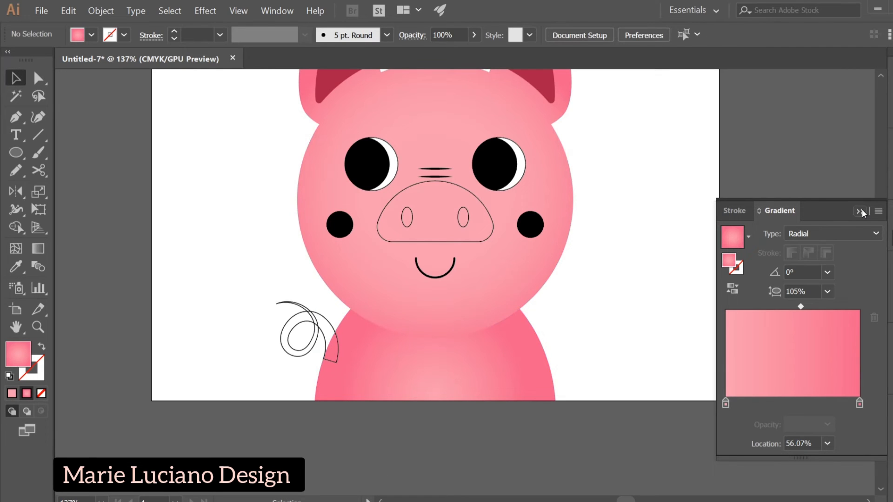
Move the head gradient's dark stop to about 90% and its light stop to about 16%
{"action": "left_click", "coordinate": [478, 320]}
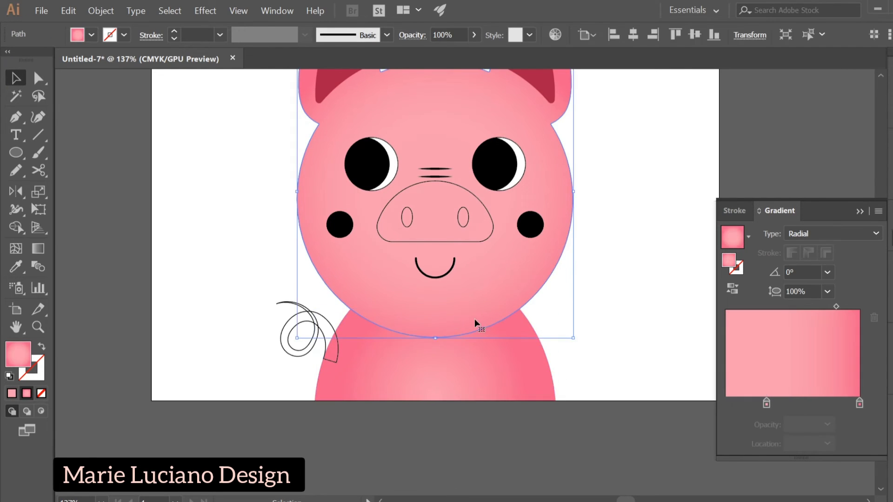
{"action": "left_click_drag", "start_coordinate": [858, 403], "coordinate": [845, 401]}
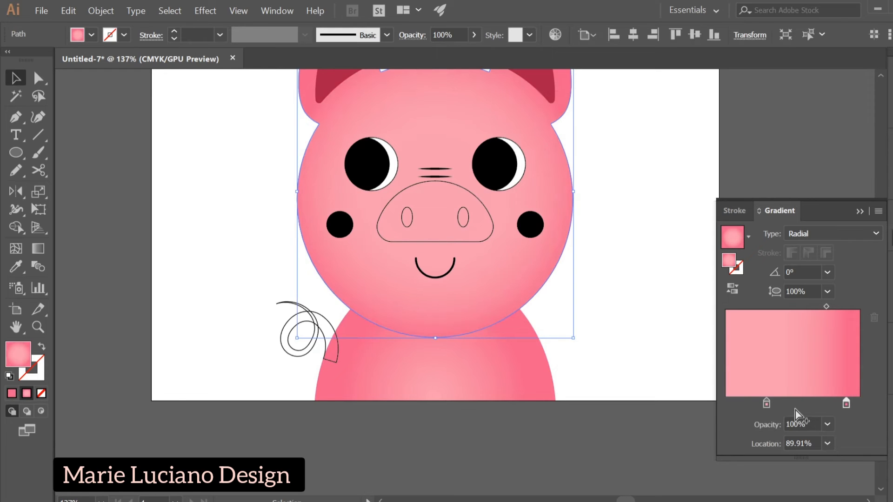
{"action": "left_click_drag", "start_coordinate": [766, 403], "coordinate": [747, 402]}
{"action": "left_click", "coordinate": [592, 343]}
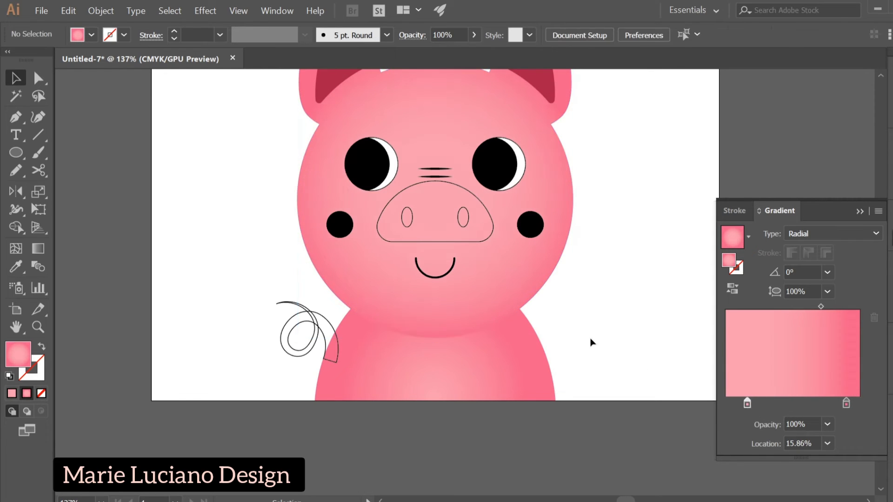
Reduce the aspect ratio of the body's radial gradient to about 80.6% with the Gradient tool
{"action": "scroll", "coordinate": [623, 266], "scroll_direction": "up", "scroll_amount": 3}
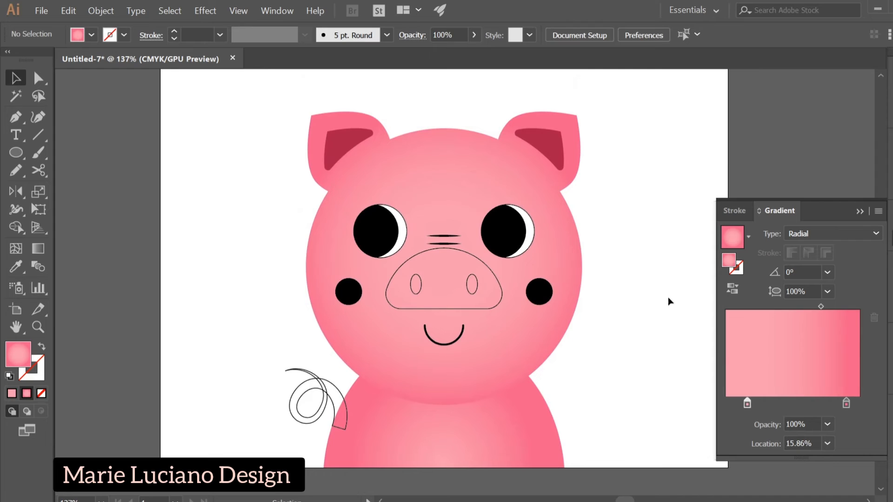
{"action": "left_click", "coordinate": [501, 426]}
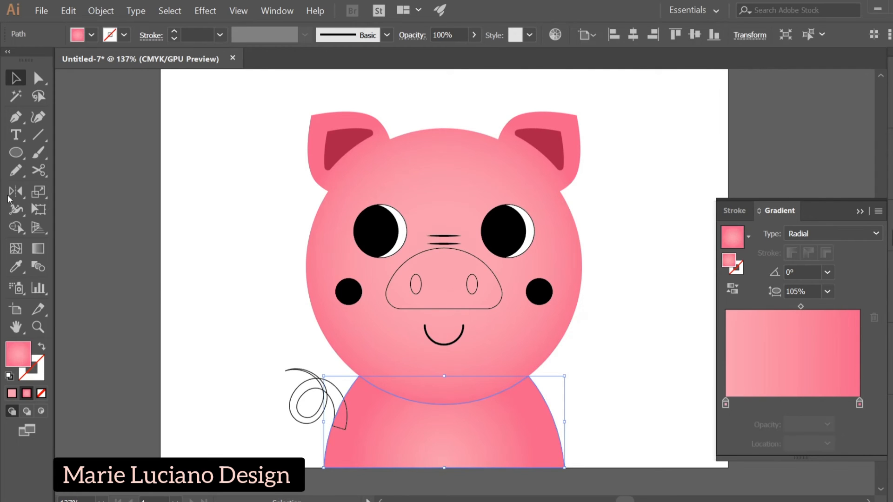
{"action": "left_click", "coordinate": [38, 249]}
{"action": "left_click_drag", "start_coordinate": [444, 367], "coordinate": [440, 389]}
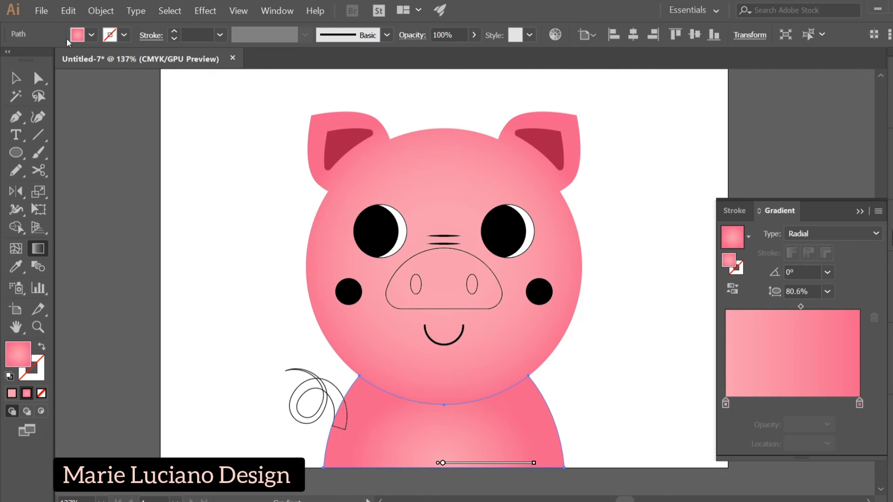
{"action": "left_click", "coordinate": [15, 78]}
{"action": "left_click", "coordinate": [221, 246]}
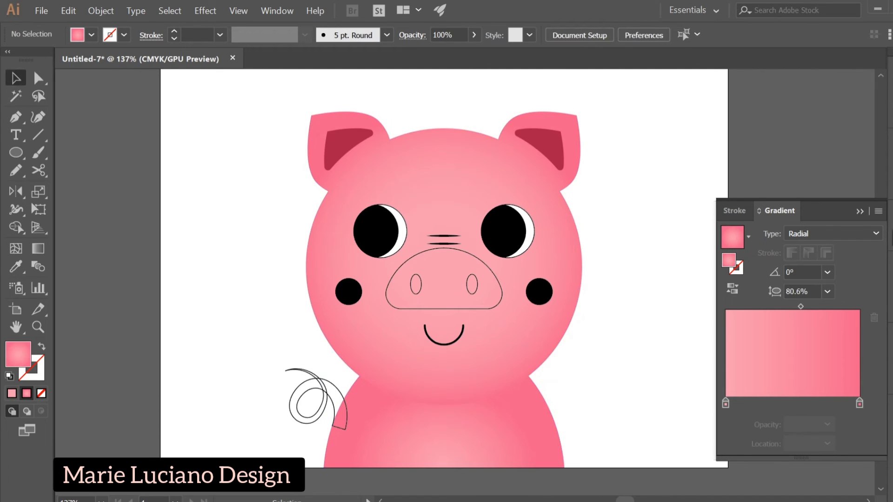
{"action": "left_click", "coordinate": [882, 201]}
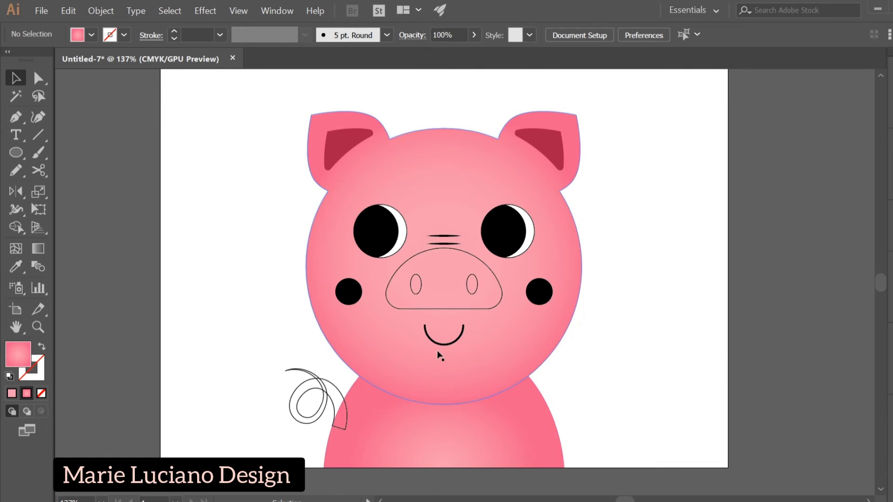
Fill the snout with the inner ears' dark red and no stroke using the Eyedropper
{"action": "left_click", "coordinate": [418, 286]}
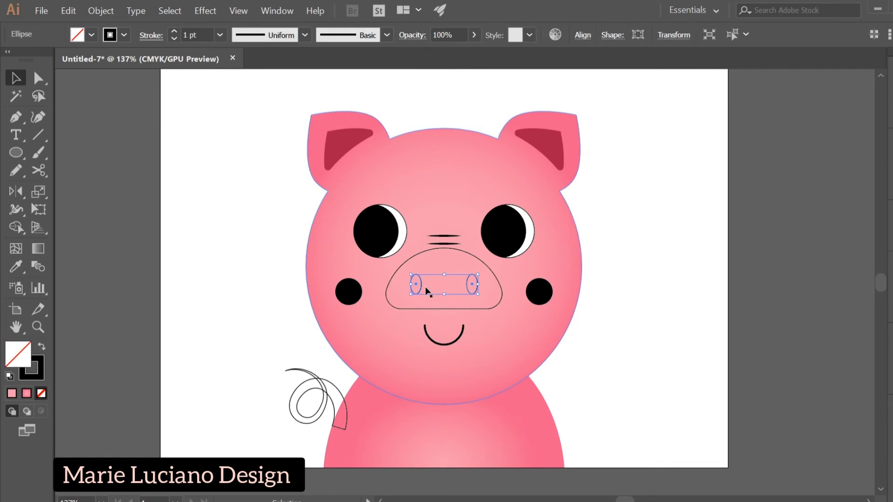
{"action": "left_click", "coordinate": [457, 251]}
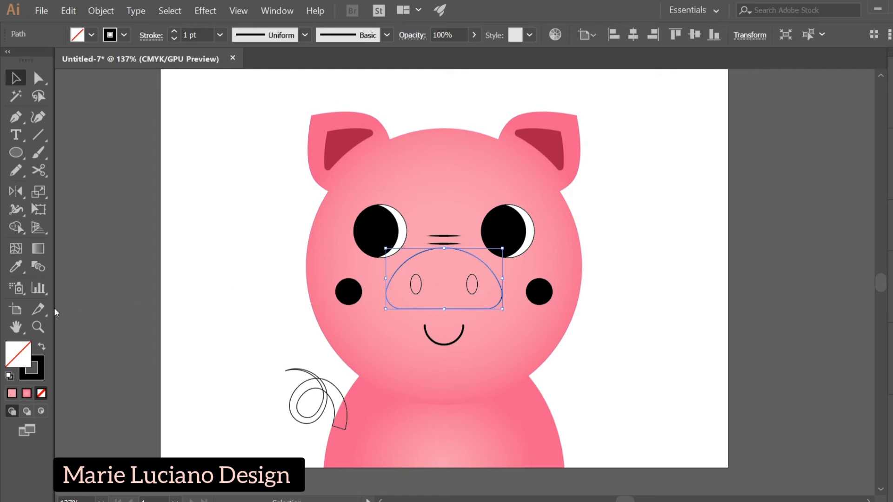
{"action": "left_click", "coordinate": [16, 272]}
{"action": "left_click", "coordinate": [351, 145]}
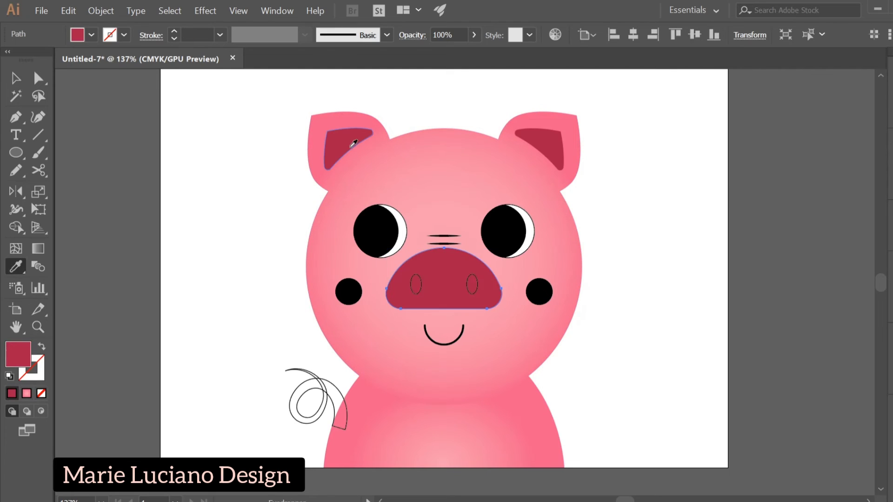
Recolor the snout and both inner ears together with the crimson swatch C=10 M=100 Y=50 K=0
{"action": "left_click", "coordinate": [16, 78]}
{"action": "left_click", "coordinate": [360, 147], "text": "shift"}
{"action": "left_click", "coordinate": [557, 145], "text": "shift"}
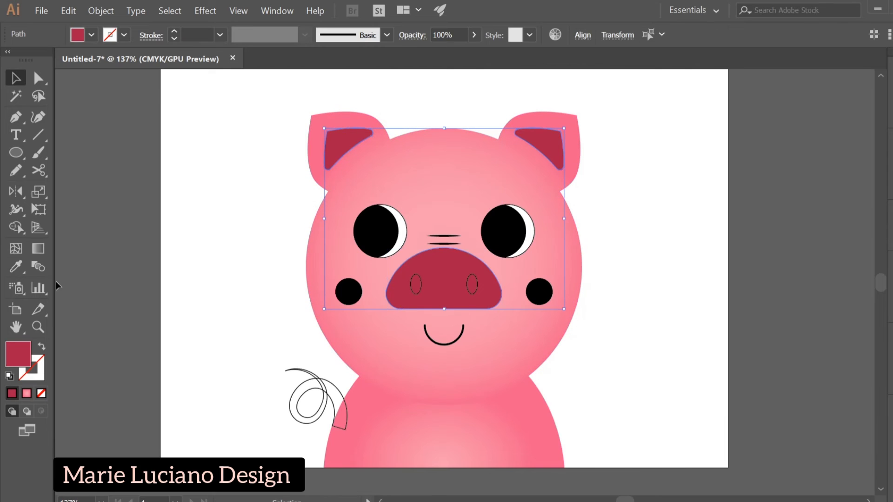
{"action": "double_click", "coordinate": [19, 357]}
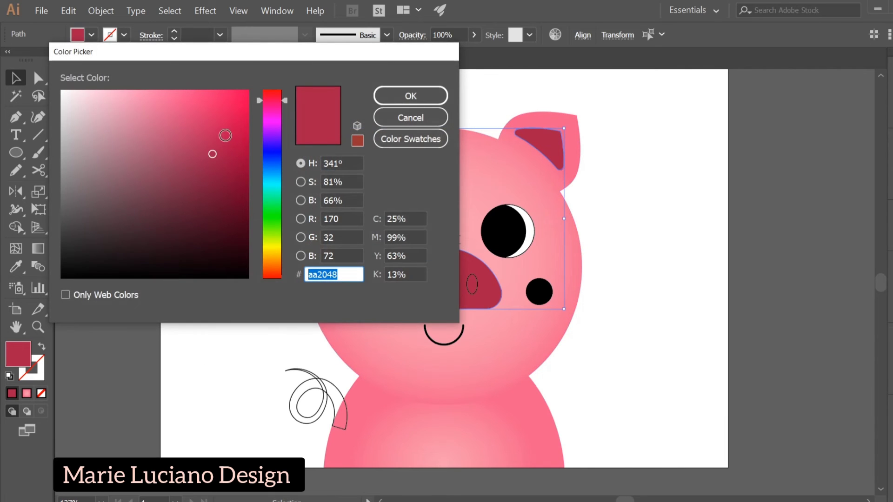
{"action": "left_click", "coordinate": [385, 139]}
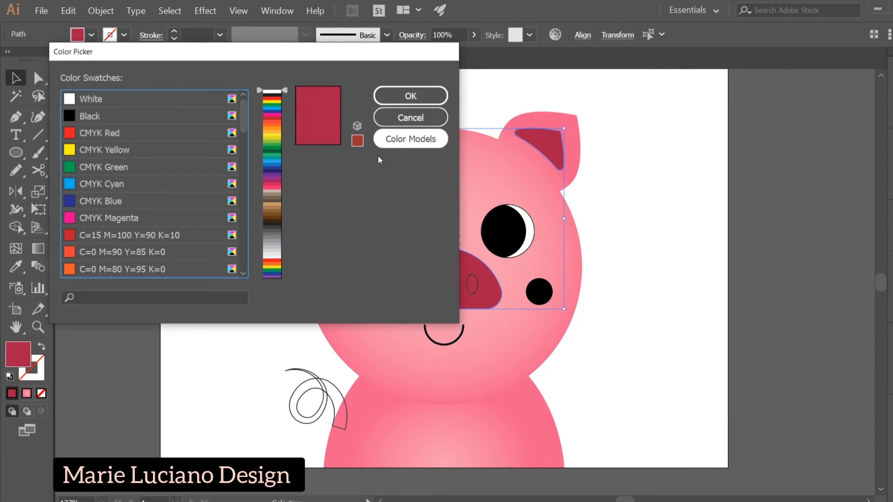
{"action": "left_click", "coordinate": [148, 219]}
{"action": "left_click_drag", "start_coordinate": [243, 116], "coordinate": [239, 188]}
{"action": "left_click", "coordinate": [138, 167]}
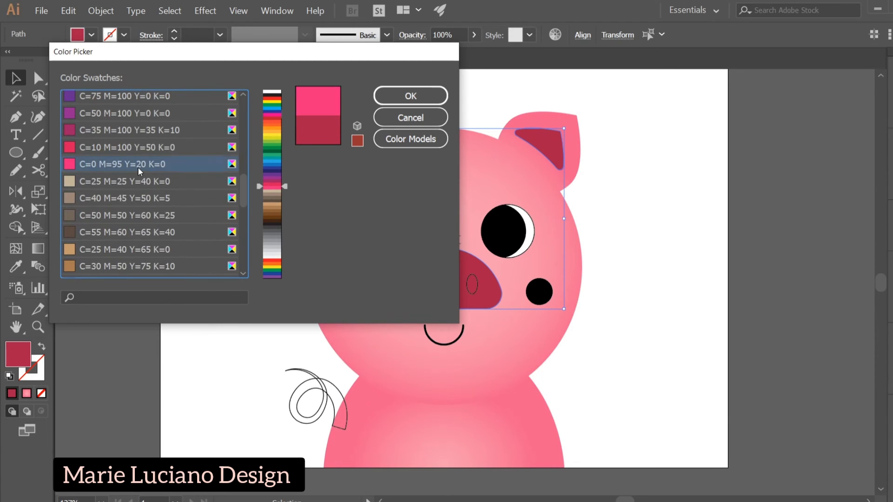
{"action": "left_click", "coordinate": [136, 150]}
{"action": "left_click", "coordinate": [433, 90]}
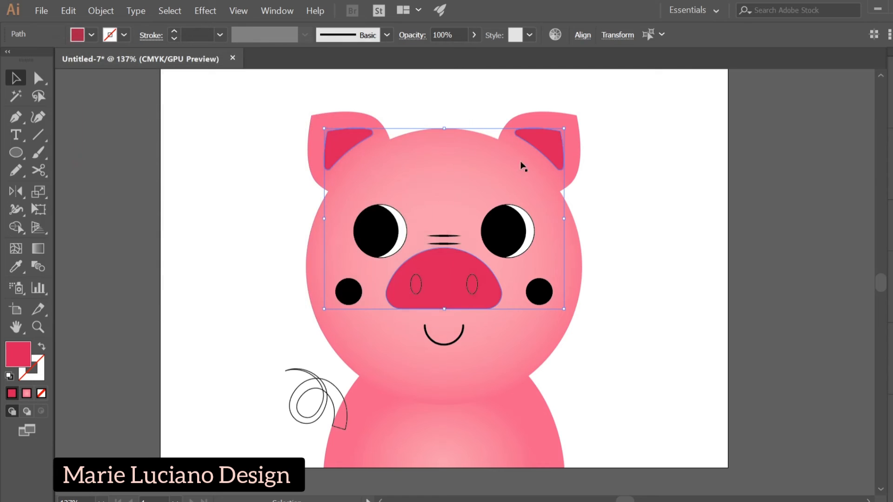
{"action": "left_click", "coordinate": [612, 235]}
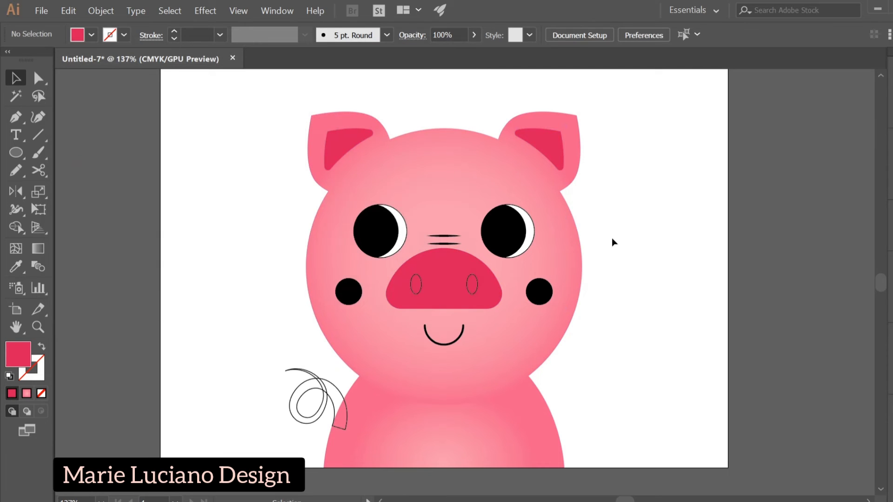
Cut both nostril ellipses out of the snout with the Pathfinder's Minus Front operation
{"action": "left_click", "coordinate": [478, 284]}
{"action": "left_click", "coordinate": [488, 293], "text": "shift"}
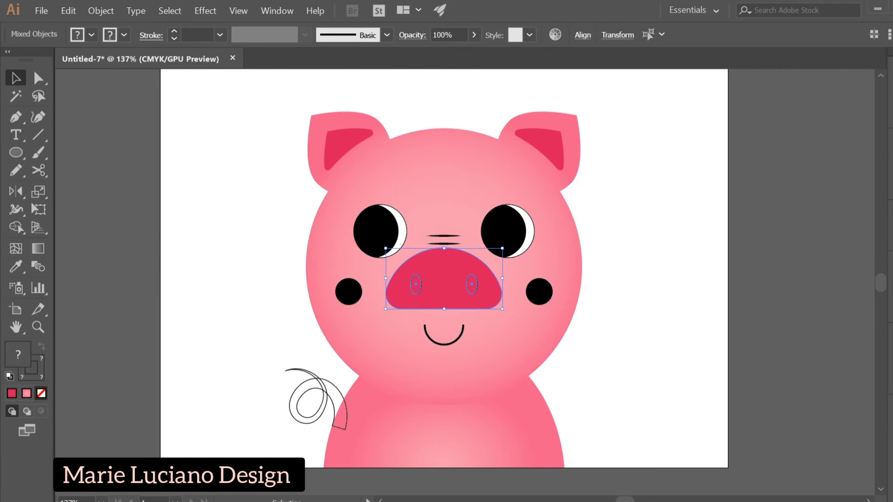
{"action": "key", "text": "ctrl+shift+F9"}
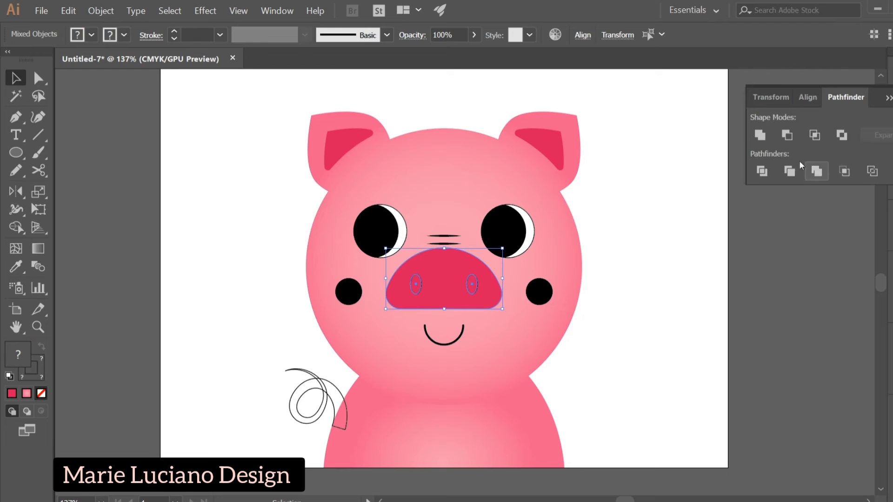
{"action": "left_click", "coordinate": [781, 137]}
{"action": "left_click", "coordinate": [724, 309]}
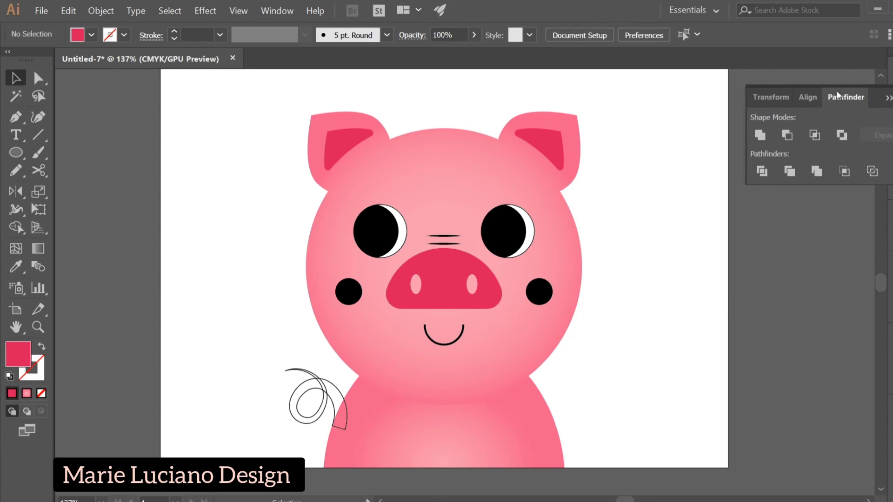
Move the snout straight down slightly, toward the mouth
{"action": "left_click", "coordinate": [879, 100]}
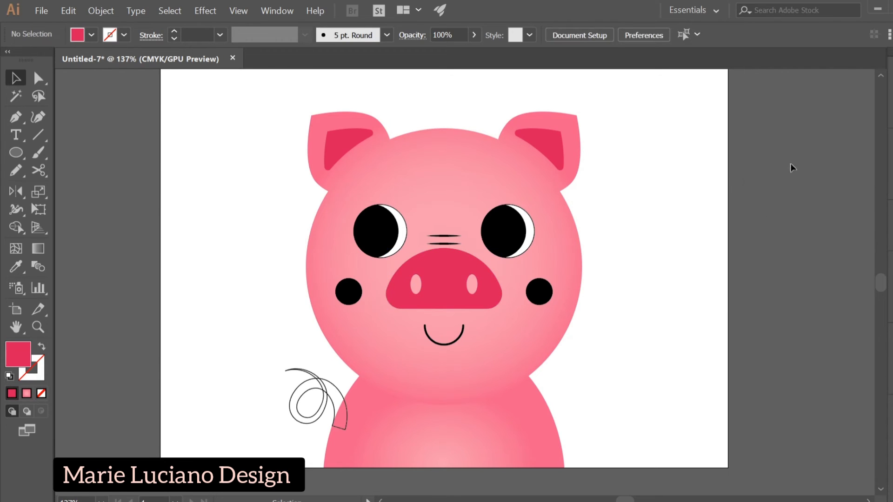
{"action": "left_click", "coordinate": [485, 303]}
{"action": "left_click_drag", "start_coordinate": [476, 305], "coordinate": [475, 312]}
Set the smile's stroke weight to 4 pt and expand its fill and stroke into a filled shape
{"action": "left_click", "coordinate": [467, 335]}
{"action": "left_click", "coordinate": [463, 332]}
{"action": "left_click", "coordinate": [217, 32]}
{"action": "left_click", "coordinate": [233, 150]}
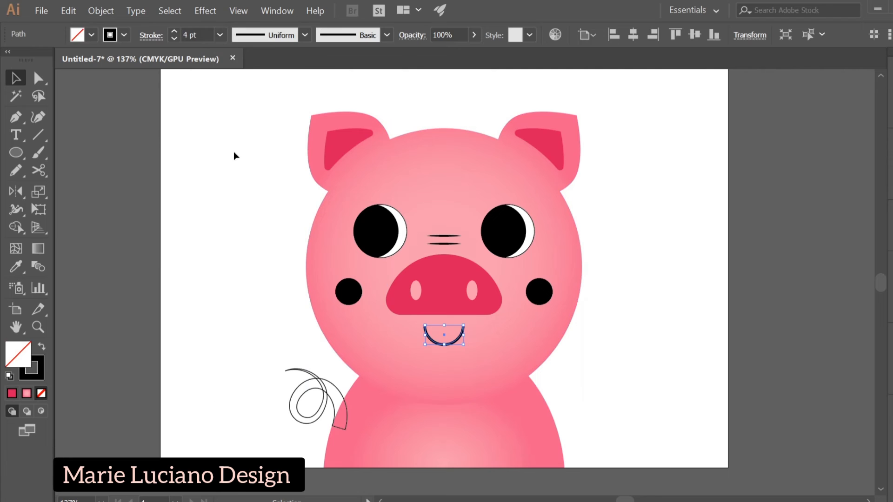
{"action": "left_click", "coordinate": [109, 10]}
{"action": "left_click", "coordinate": [121, 130]}
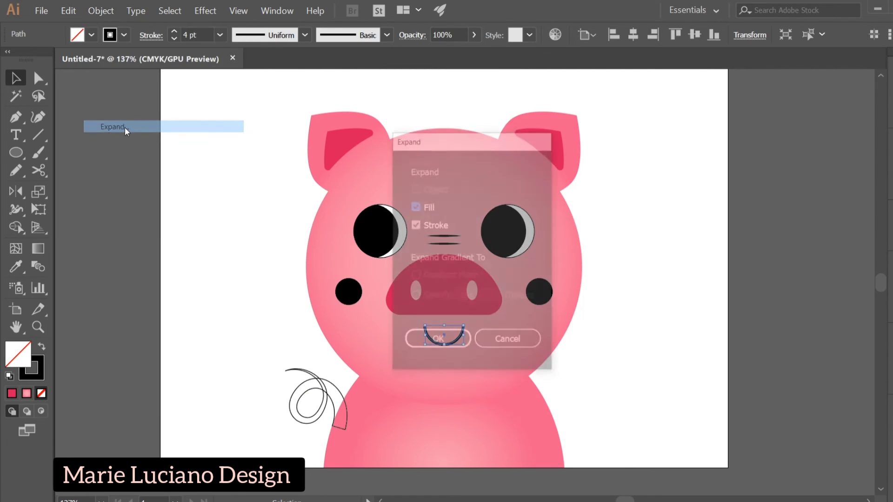
{"action": "left_click", "coordinate": [425, 342]}
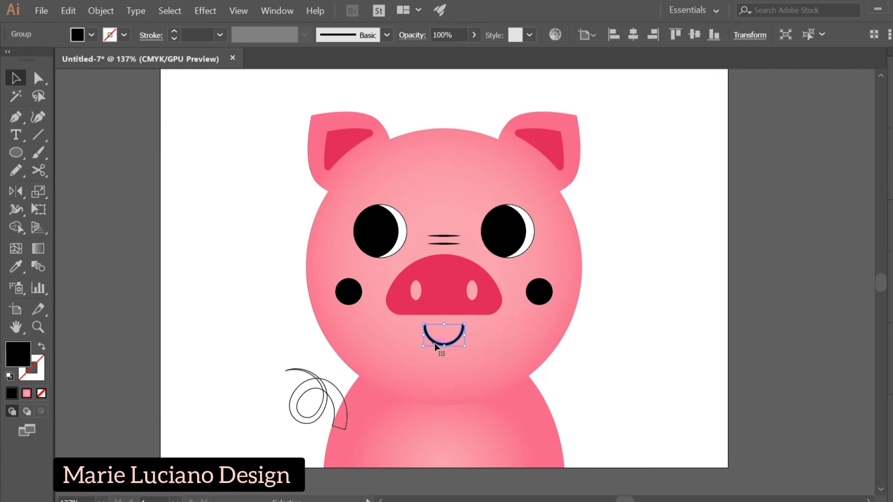
{"action": "left_click", "coordinate": [126, 387]}
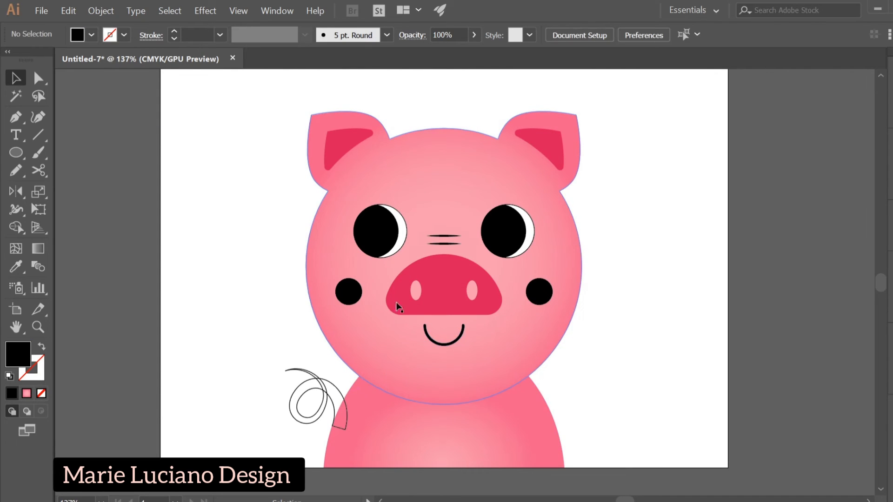
Nudge the two wrinkle lines down toward the snout by four increments and expand their appearance
{"action": "left_click", "coordinate": [452, 237]}
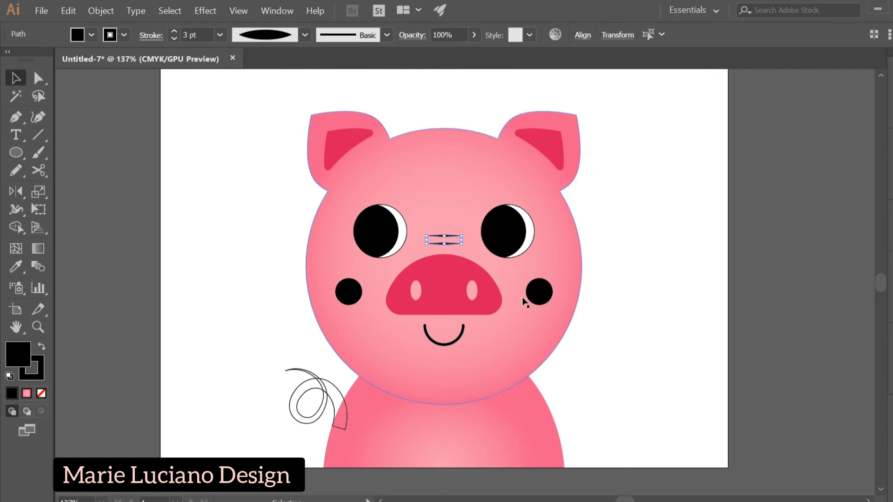
{"action": "key", "text": "Down"}
{"action": "key", "text": "Down"}
{"action": "key", "text": "Down"}
{"action": "key", "text": "Down"}
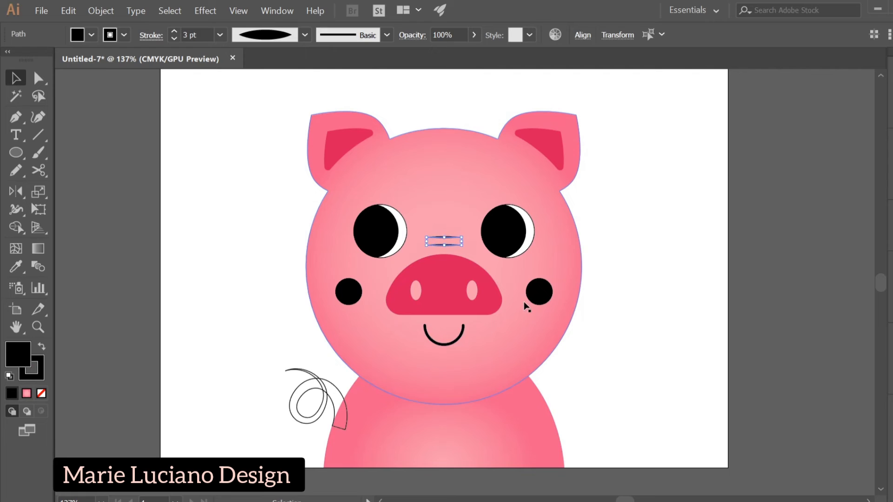
{"action": "left_click", "coordinate": [87, 11]}
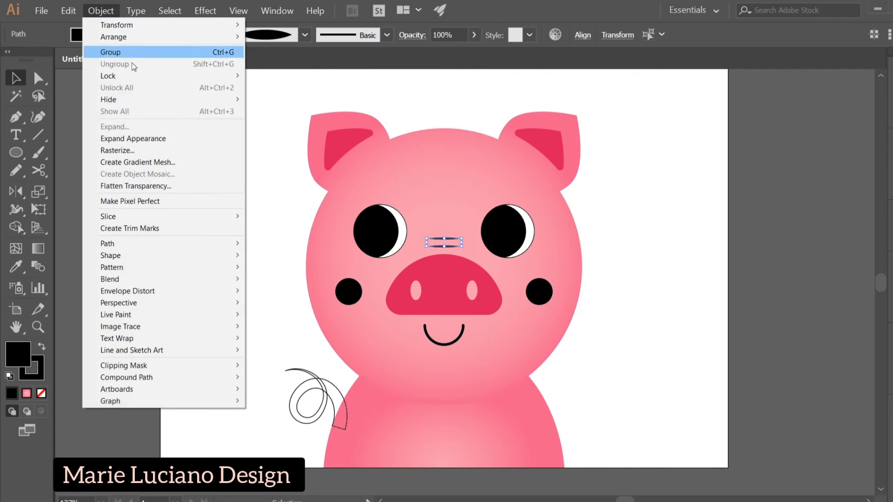
{"action": "left_click", "coordinate": [140, 136]}
{"action": "left_click", "coordinate": [144, 318]}
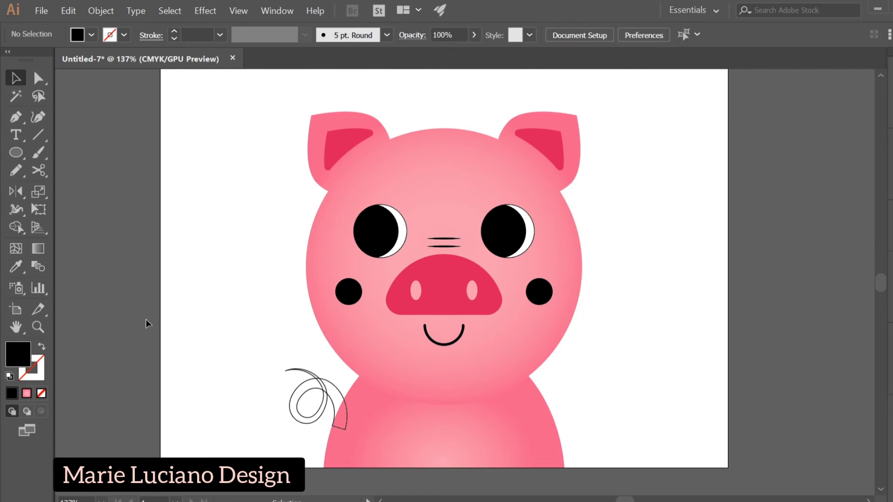
Recolor both wrinkle lines above the snout with the snout's crimson using the Eyedropper
{"action": "left_click", "coordinate": [446, 245]}
{"action": "left_click_drag", "start_coordinate": [445, 246], "coordinate": [458, 241]}
{"action": "left_click", "coordinate": [227, 254]}
{"action": "left_click", "coordinate": [453, 237]}
{"action": "left_click", "coordinate": [443, 238], "text": "shift"}
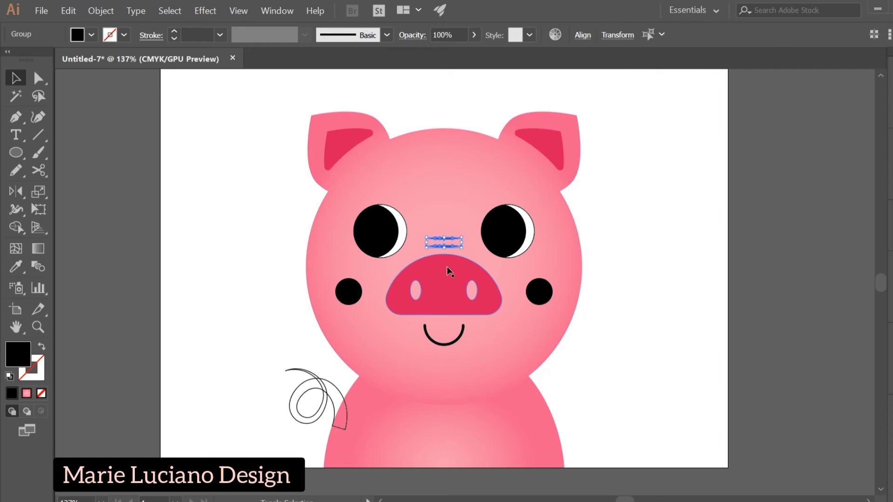
{"action": "key", "text": "i"}
{"action": "left_click", "coordinate": [447, 275]}
{"action": "left_click", "coordinate": [25, 82]}
{"action": "left_click", "coordinate": [165, 203]}
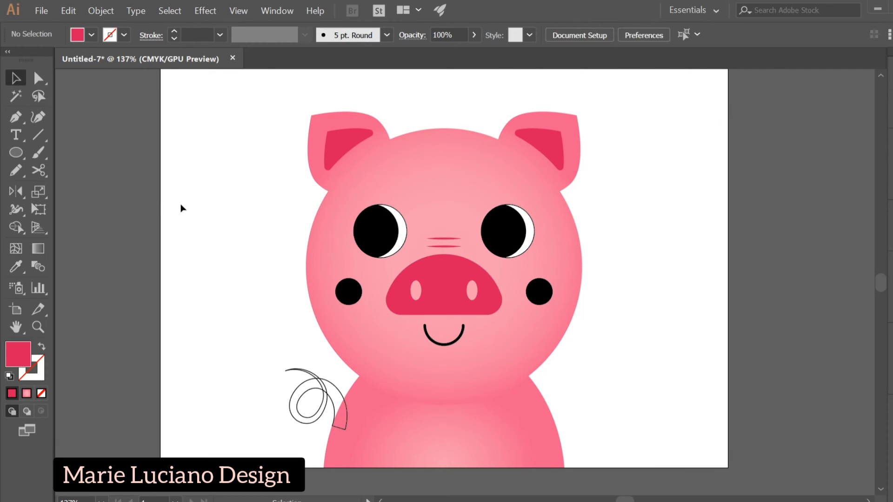
Fill both black cheek circles with the snout's crimson and no stroke using the Eyedropper
{"action": "left_click", "coordinate": [350, 291]}
{"action": "left_click", "coordinate": [539, 292], "text": "shift"}
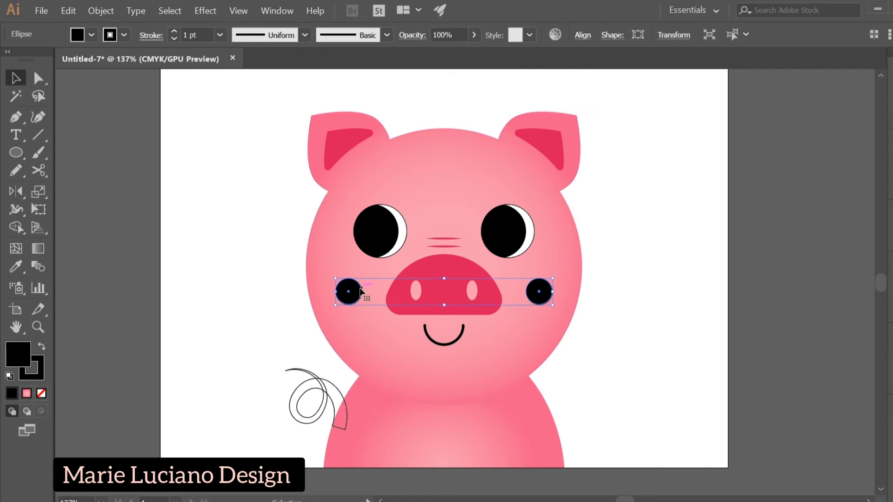
{"action": "key", "text": "i"}
{"action": "left_click", "coordinate": [455, 259]}
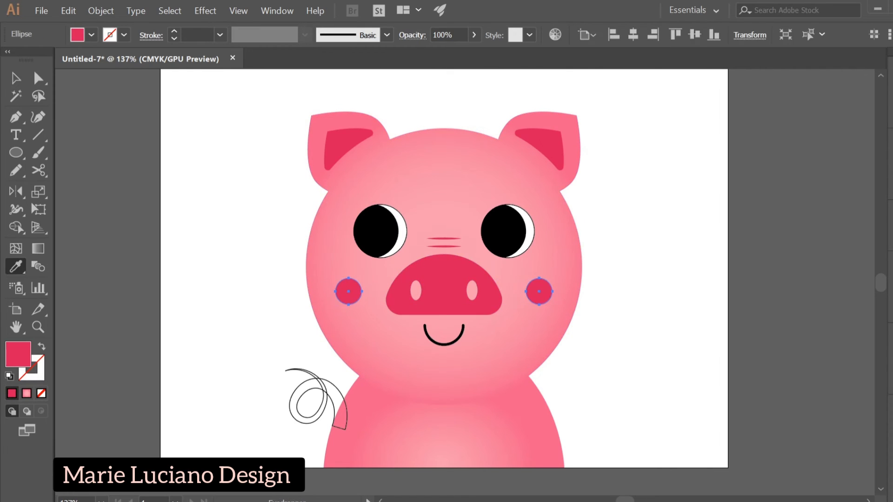
Give both cheeks a radial gradient from crimson at the center to light pink at the edge, with the midpoint at 80.33%
{"action": "key", "text": "ctrl+F9"}
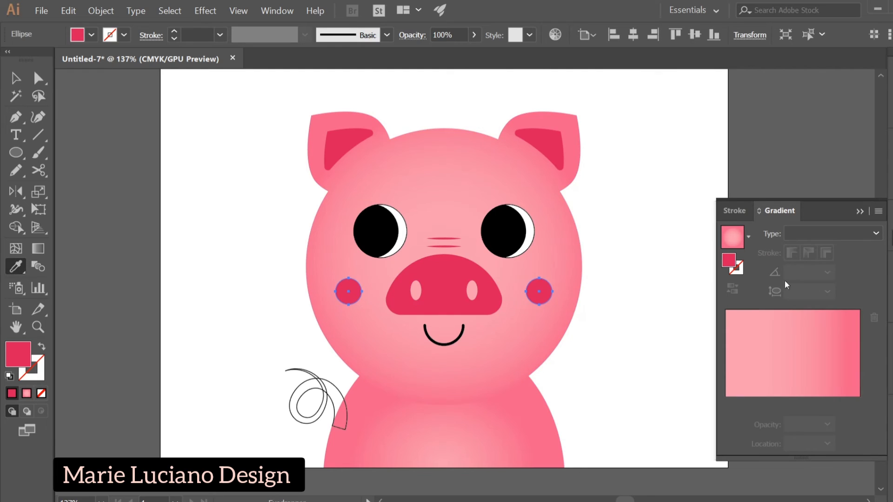
{"action": "left_click", "coordinate": [789, 399]}
{"action": "left_click_drag", "start_coordinate": [846, 402], "coordinate": [871, 407]}
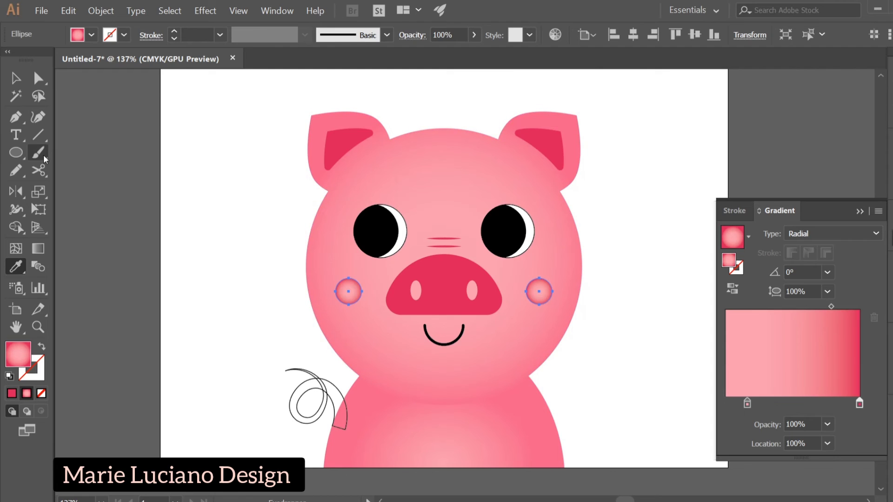
{"action": "left_click", "coordinate": [732, 288]}
{"action": "left_click_drag", "start_coordinate": [838, 403], "coordinate": [860, 402]}
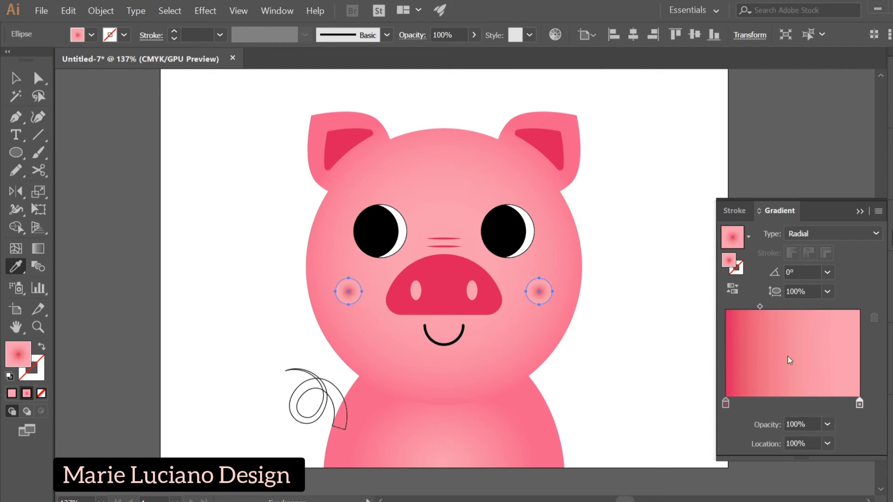
{"action": "left_click_drag", "start_coordinate": [760, 305], "coordinate": [835, 305]}
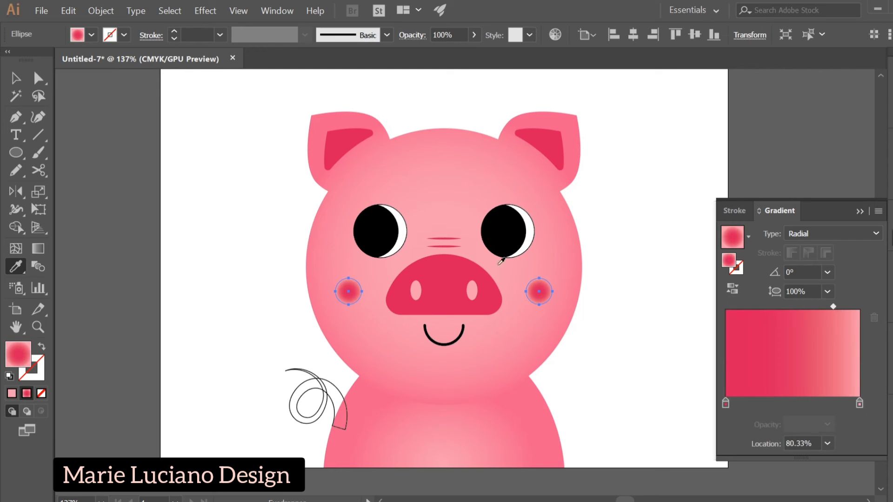
{"action": "left_click", "coordinate": [15, 78]}
{"action": "left_click", "coordinate": [158, 186]}
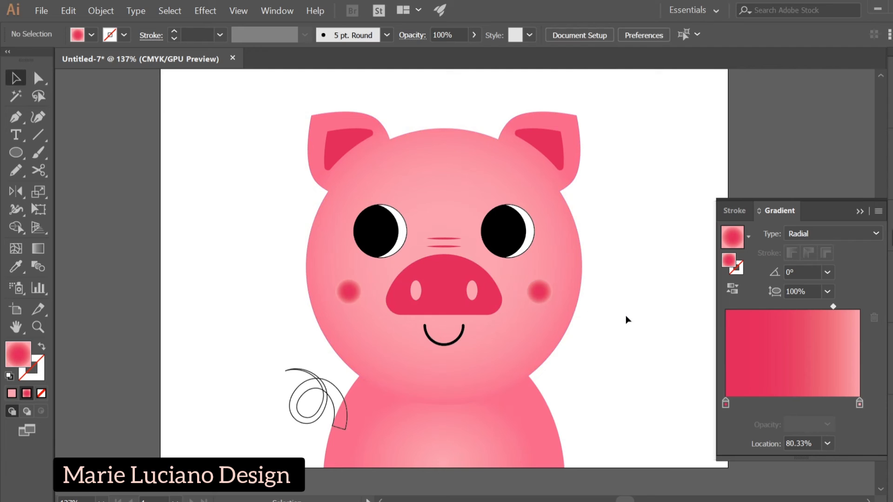
Remove the black stroke from the grouped eyes
{"action": "left_click", "coordinate": [528, 235]}
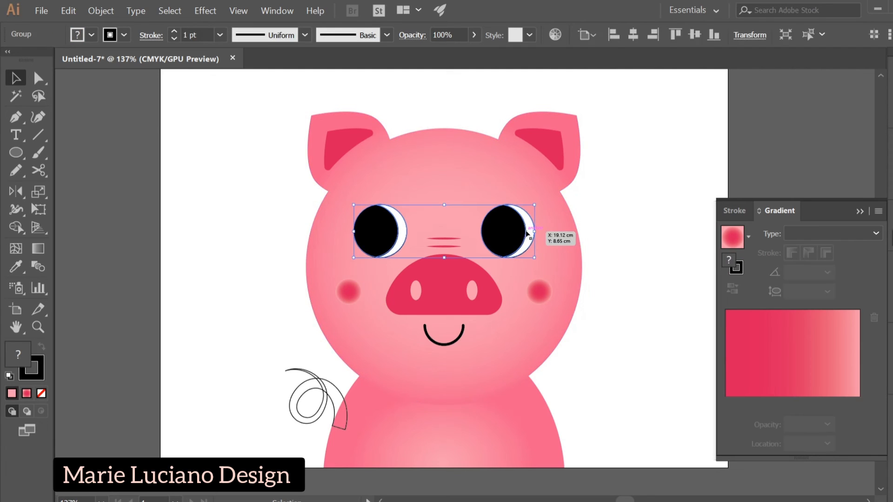
{"action": "left_click", "coordinate": [38, 376]}
{"action": "left_click", "coordinate": [42, 393]}
{"action": "left_click", "coordinate": [110, 395]}
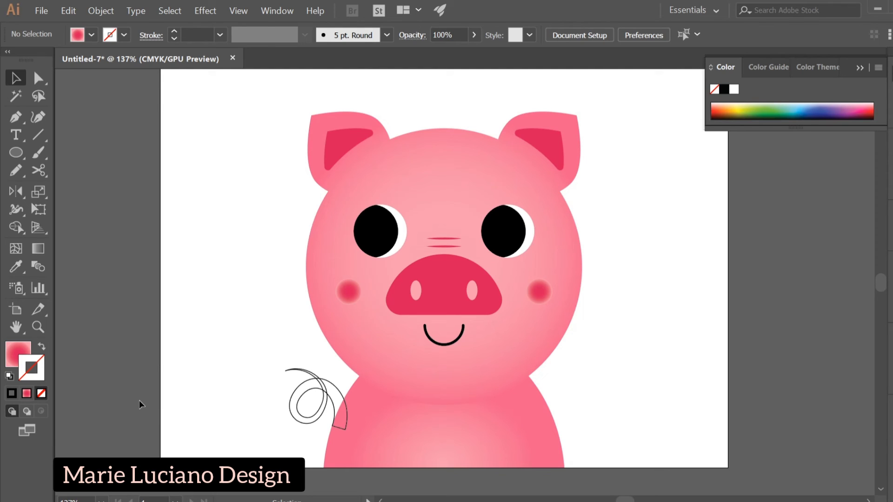
Try pulling the outer corner anchors of both inner ears outward with the Direct Selection tool, and undo it
{"action": "key", "text": "a"}
{"action": "left_click", "coordinate": [325, 139]}
{"action": "left_click_drag", "start_coordinate": [328, 132], "coordinate": [321, 126]}
{"action": "left_click_drag", "start_coordinate": [559, 134], "coordinate": [565, 126]}
{"action": "left_click", "coordinate": [659, 141]}
{"action": "key", "text": "ctrl+z"}
{"action": "key", "text": "ctrl+z"}
{"action": "left_click", "coordinate": [655, 250]}
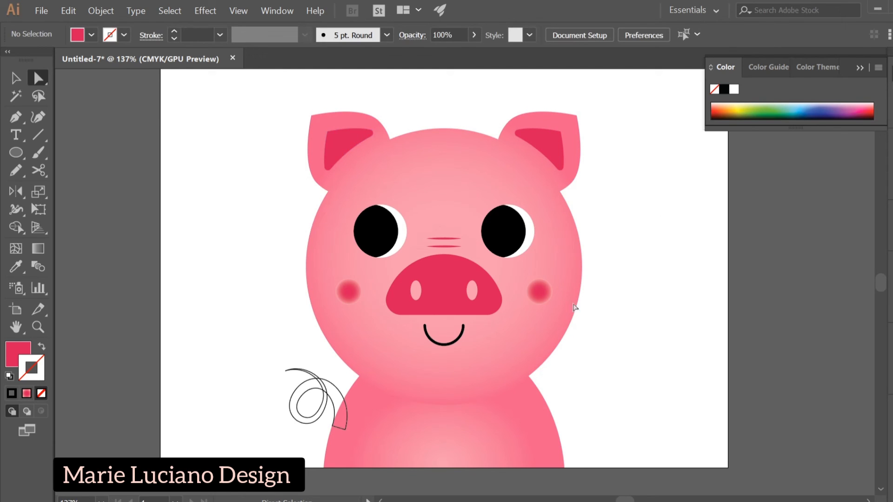
{"action": "left_click", "coordinate": [15, 78]}
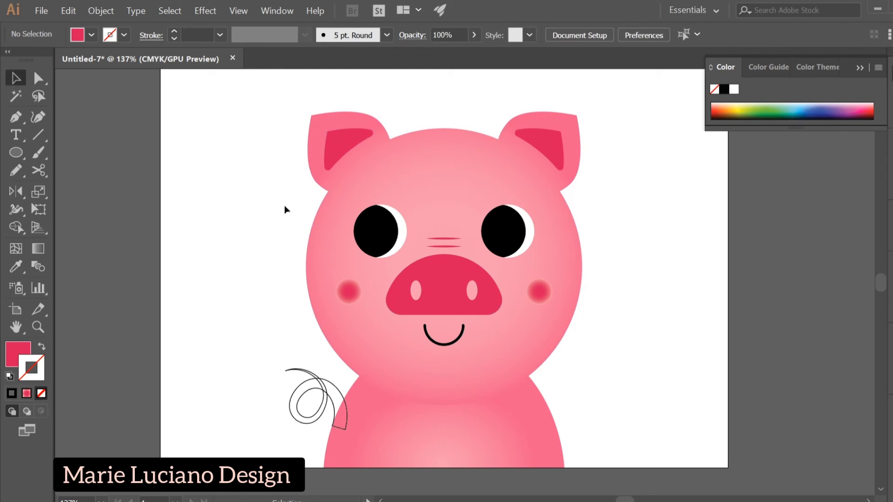
{"action": "left_click", "coordinate": [534, 372]}
{"action": "left_click", "coordinate": [540, 411]}
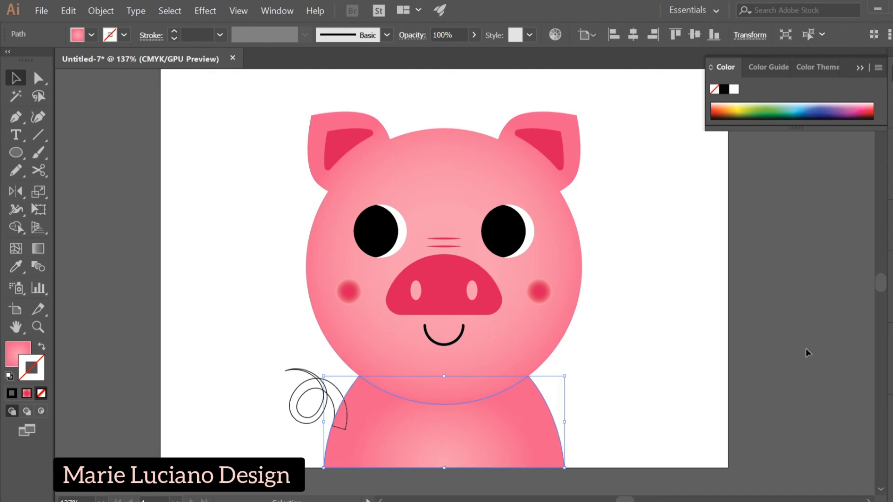
{"action": "key", "text": "ctrl+F9"}
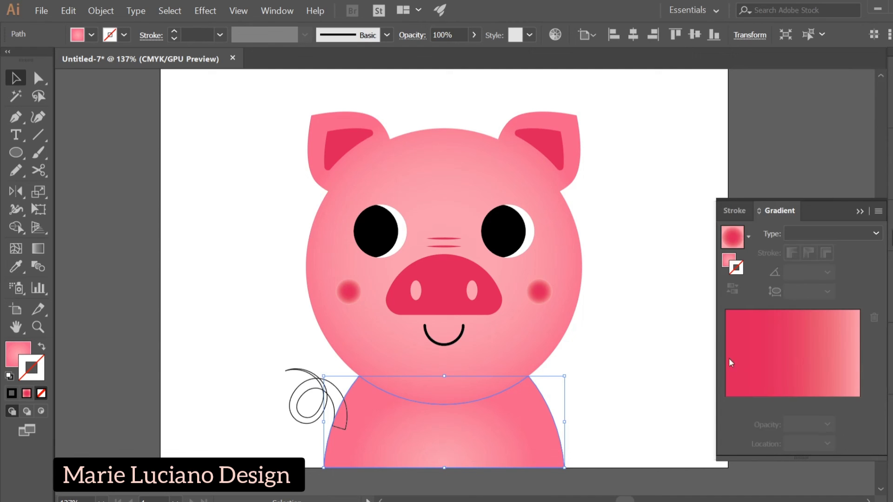
{"action": "left_click", "coordinate": [733, 241]}
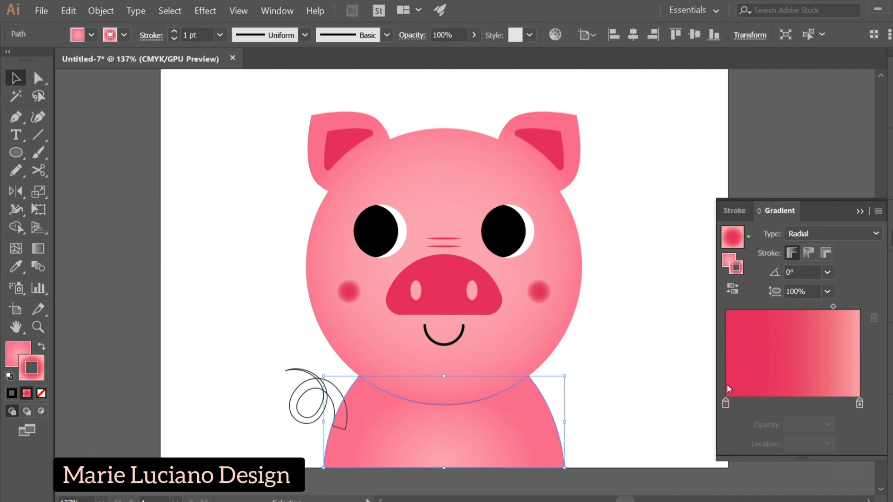
{"action": "left_click", "coordinate": [41, 393]}
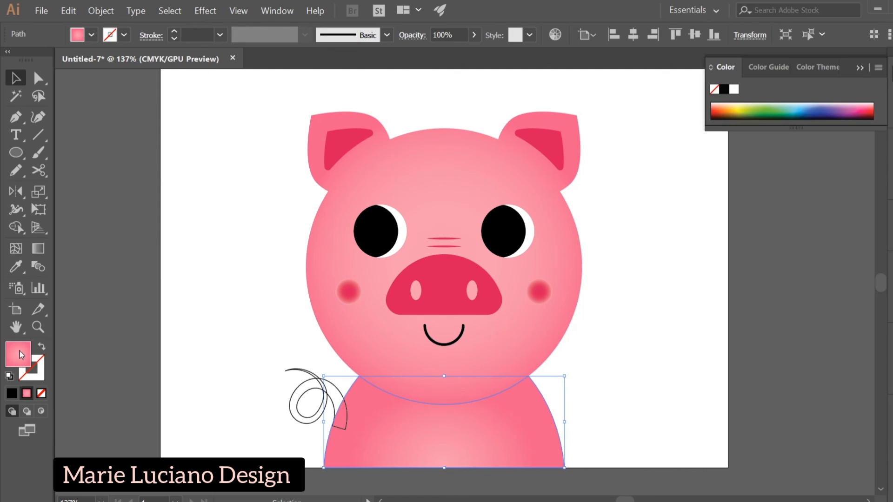
Try a darker, muted outer stop on the body's radial gradient with M=71 and K=16
{"action": "key", "text": "ctrl+F9"}
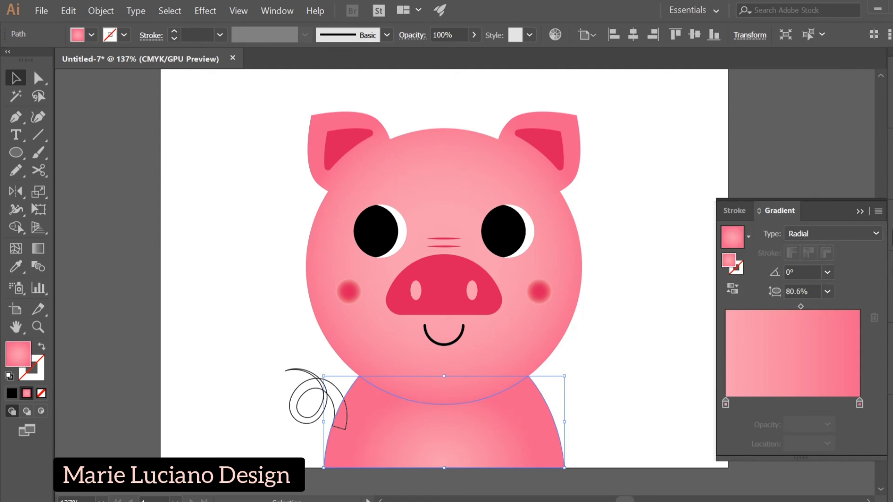
{"action": "left_click", "coordinate": [860, 404]}
{"action": "double_click", "coordinate": [859, 404]}
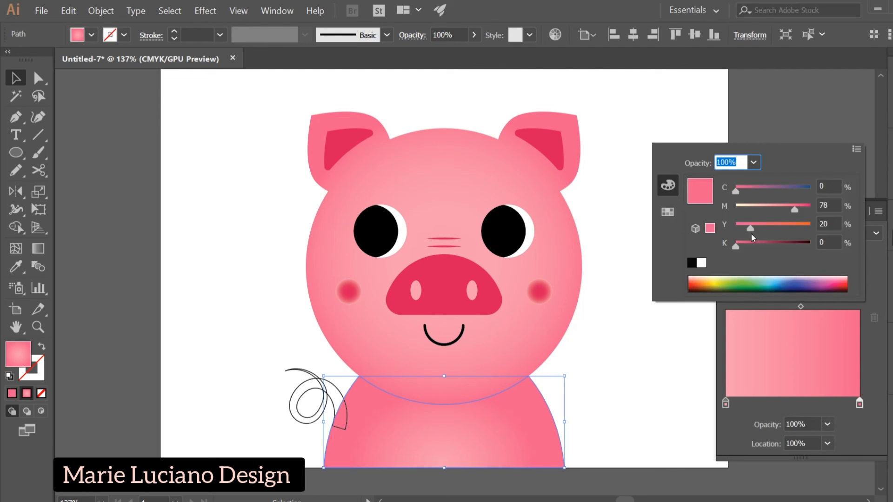
{"action": "left_click_drag", "start_coordinate": [737, 246], "coordinate": [750, 247]}
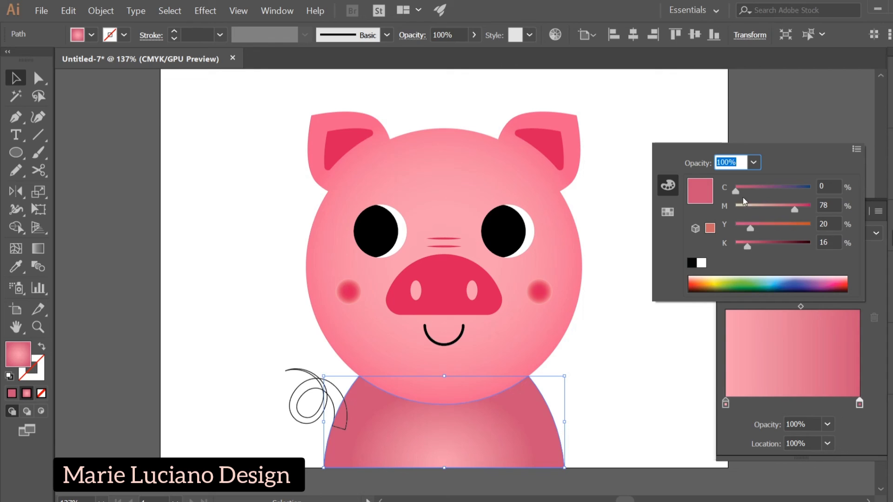
{"action": "left_click_drag", "start_coordinate": [793, 212], "coordinate": [786, 207]}
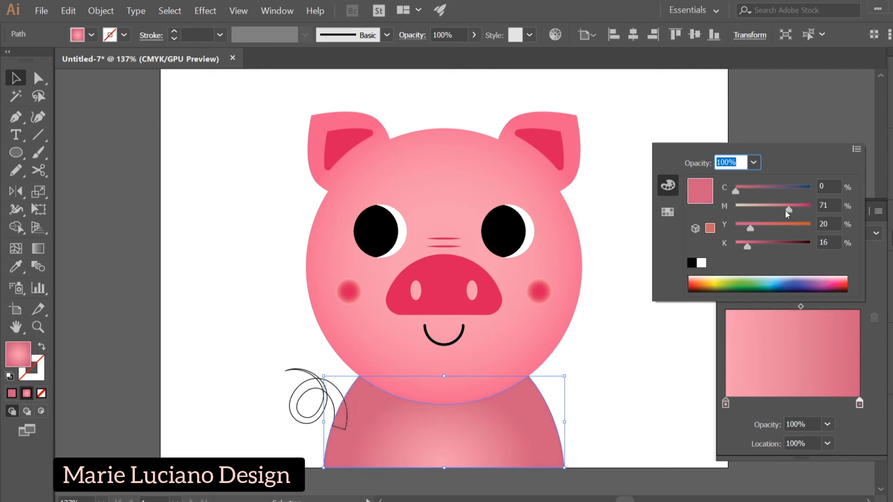
{"action": "key", "text": "Escape"}
{"action": "left_click", "coordinate": [693, 373]}
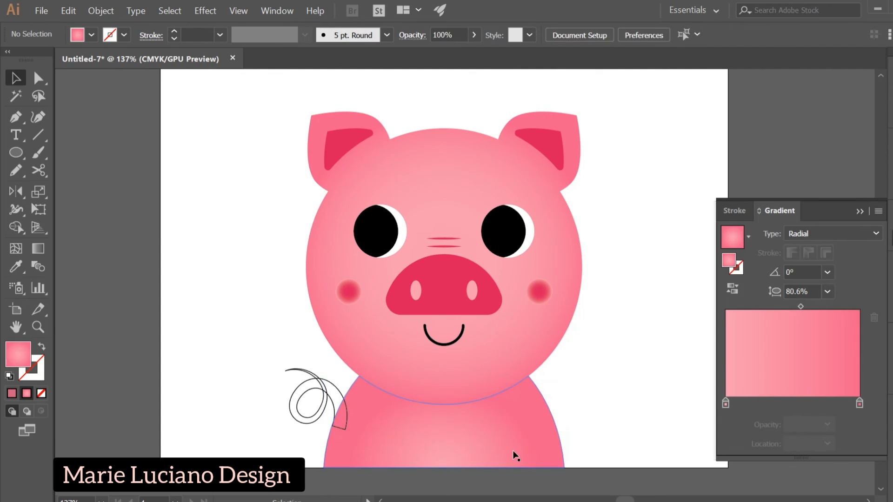
Change the body's gradient to Linear and run it vertically at 90°, from light pink at the base to darker pink below the head
{"action": "left_click", "coordinate": [519, 430]}
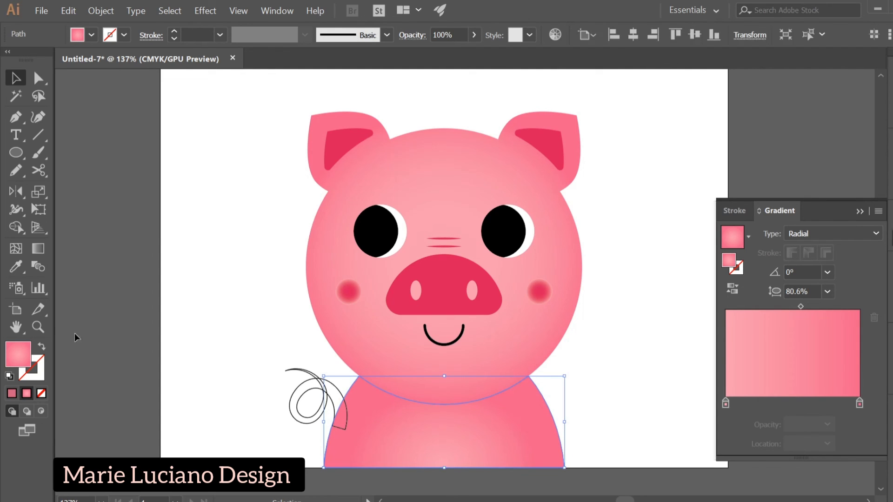
{"action": "left_click", "coordinate": [38, 248]}
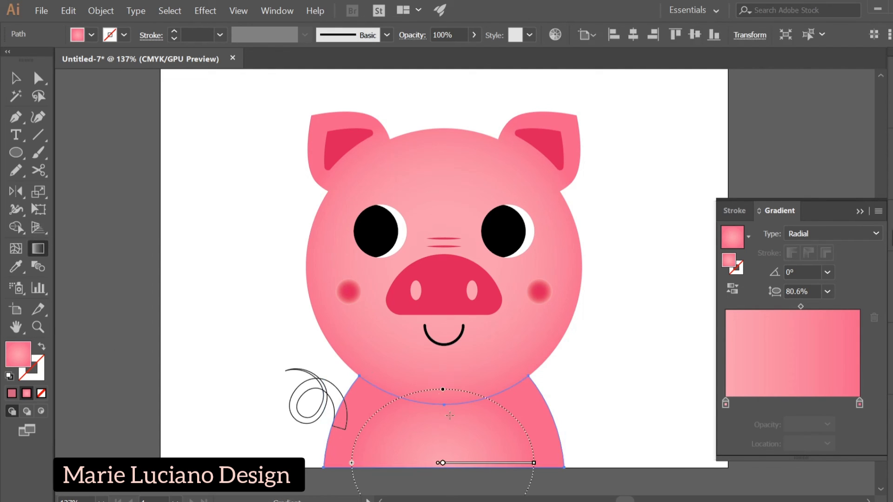
{"action": "left_click", "coordinate": [794, 239]}
{"action": "left_click", "coordinate": [809, 252]}
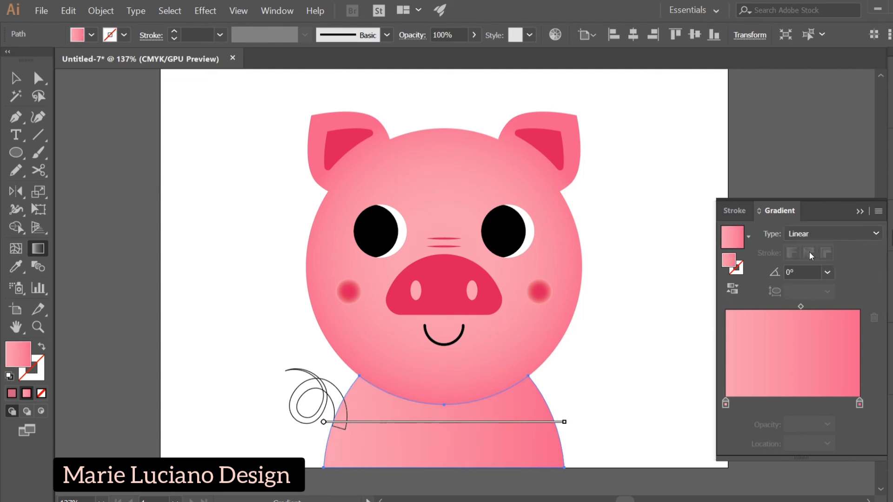
{"action": "left_click_drag", "start_coordinate": [445, 477], "coordinate": [442, 415]}
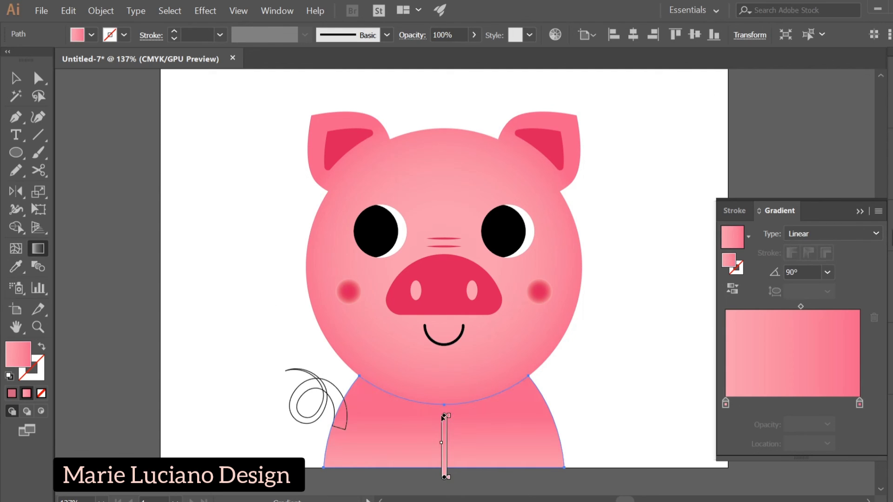
Rework the body's linear gradient with darker pink stops at 0% and 100% and a light pink stop near the middle
{"action": "left_click", "coordinate": [15, 77]}
{"action": "left_click", "coordinate": [221, 258]}
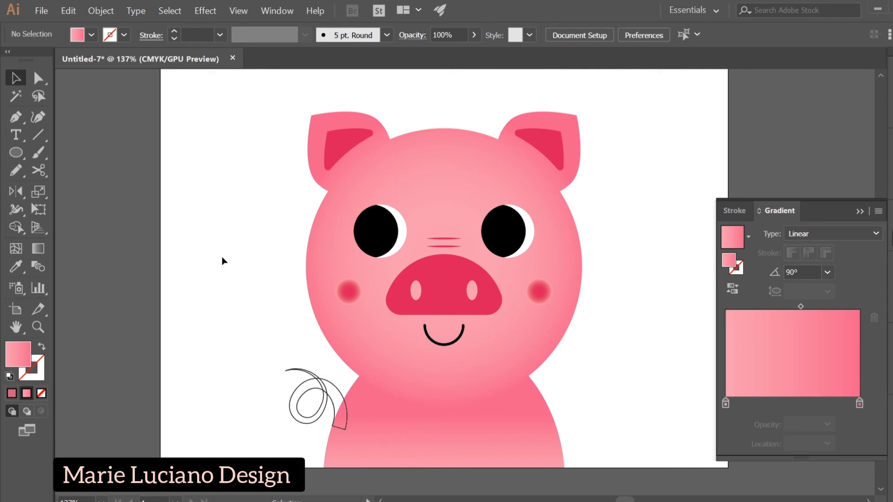
{"action": "left_click", "coordinate": [500, 387]}
{"action": "left_click", "coordinate": [524, 446]}
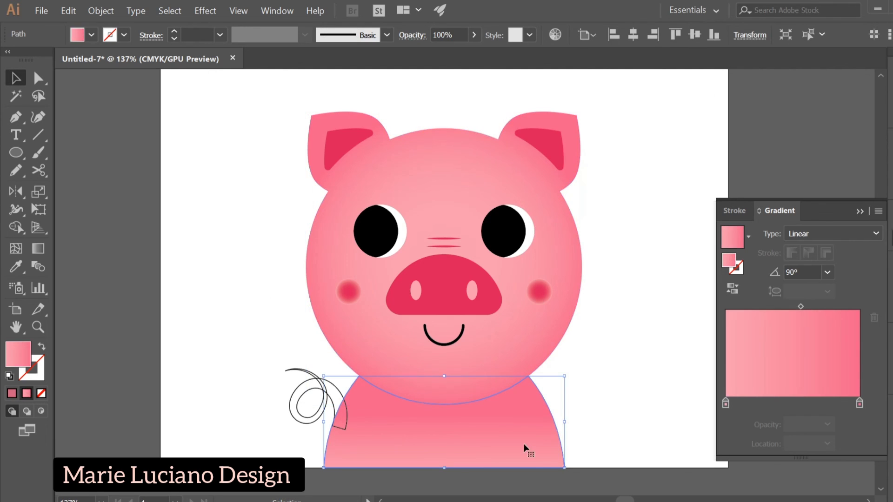
{"action": "left_click", "coordinate": [831, 236]}
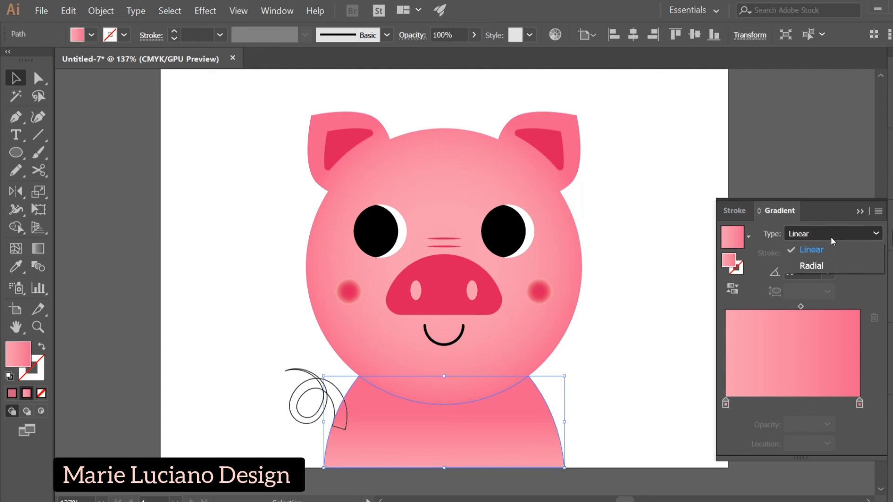
{"action": "left_click", "coordinate": [831, 250]}
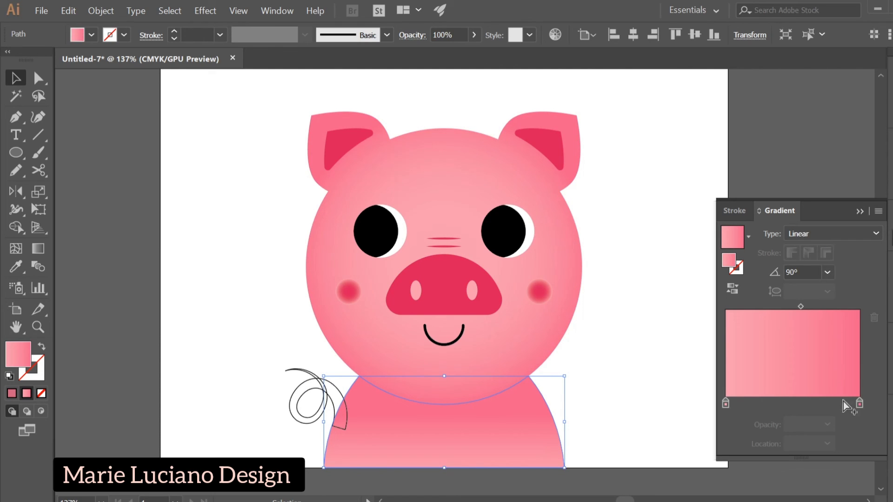
{"action": "left_click", "coordinate": [726, 403]}
{"action": "left_click", "coordinate": [788, 404]}
{"action": "left_click_drag", "start_coordinate": [858, 405], "coordinate": [833, 404]}
{"action": "left_click", "coordinate": [737, 404]}
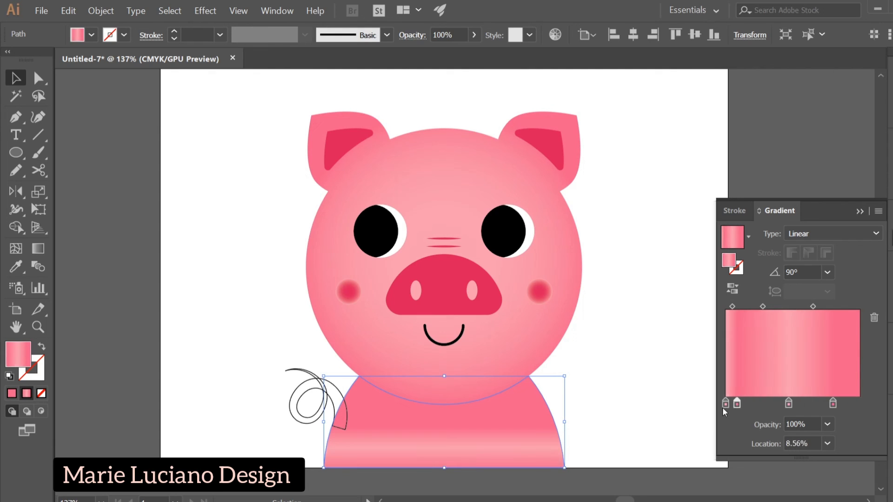
{"action": "left_click_drag", "start_coordinate": [725, 406], "coordinate": [724, 422]}
{"action": "left_click", "coordinate": [726, 404]}
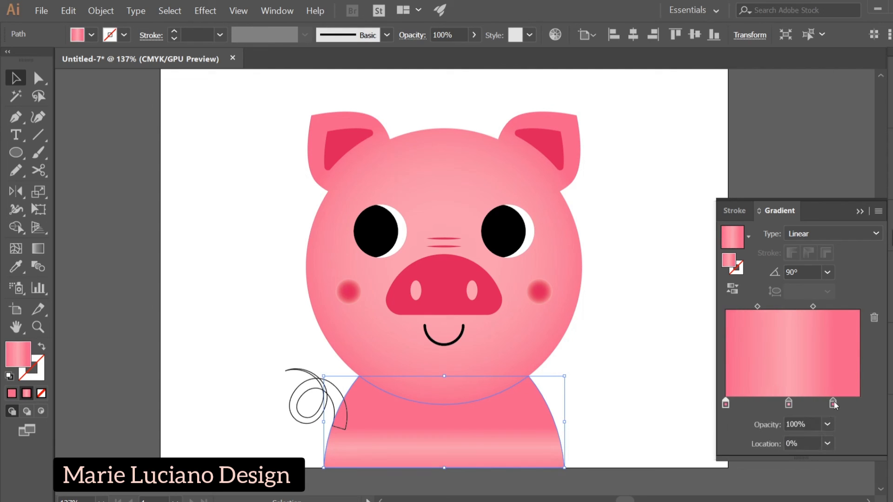
{"action": "left_click_drag", "start_coordinate": [834, 405], "coordinate": [859, 404]}
Run the body's gradient horizontally across its full width at 0° with the Gradient tool
{"action": "left_click", "coordinate": [38, 248]}
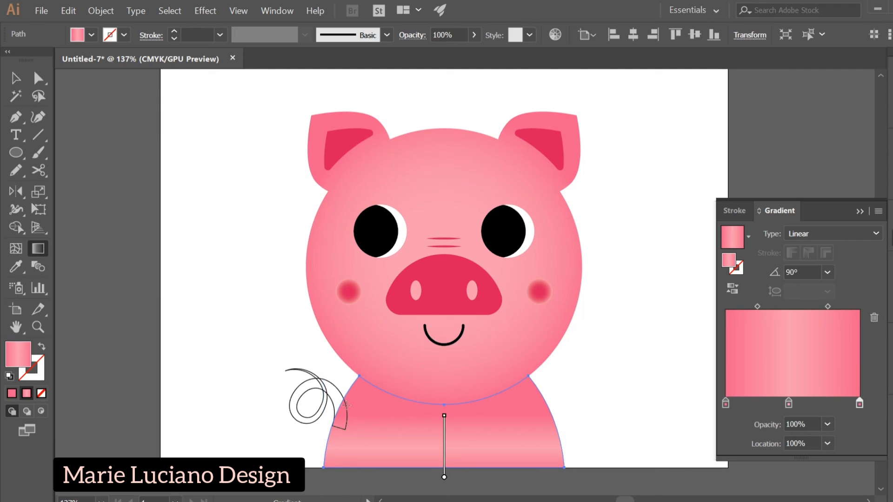
{"action": "mouse_move", "coordinate": [325, 422]}
{"action": "left_mouse_down"}
{"action": "mouse_move", "coordinate": [501, 444]}
{"action": "mouse_move", "coordinate": [589, 440]}
{"action": "left_mouse_up"}
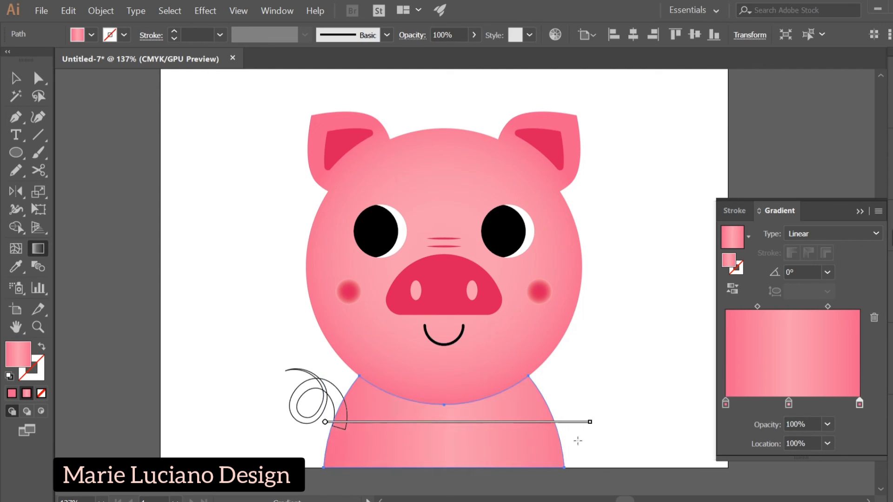
{"action": "left_click", "coordinate": [16, 78]}
{"action": "left_click", "coordinate": [395, 470]}
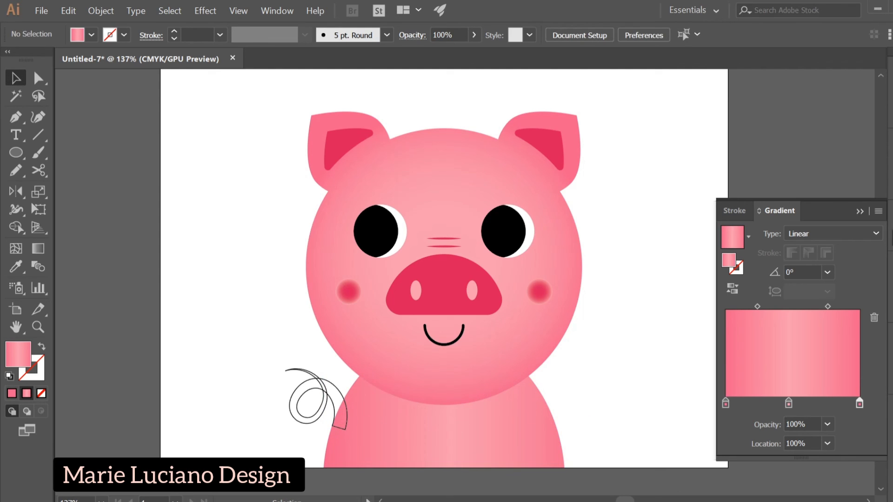
{"action": "left_click", "coordinate": [856, 211]}
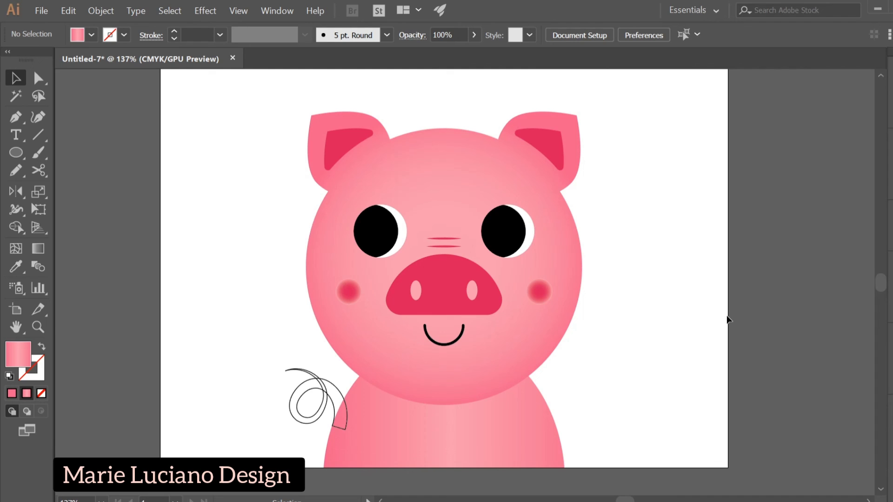
Send the curly tail to the back and apply the body's pink gradient to it with the Eyedropper
{"action": "left_click", "coordinate": [328, 384]}
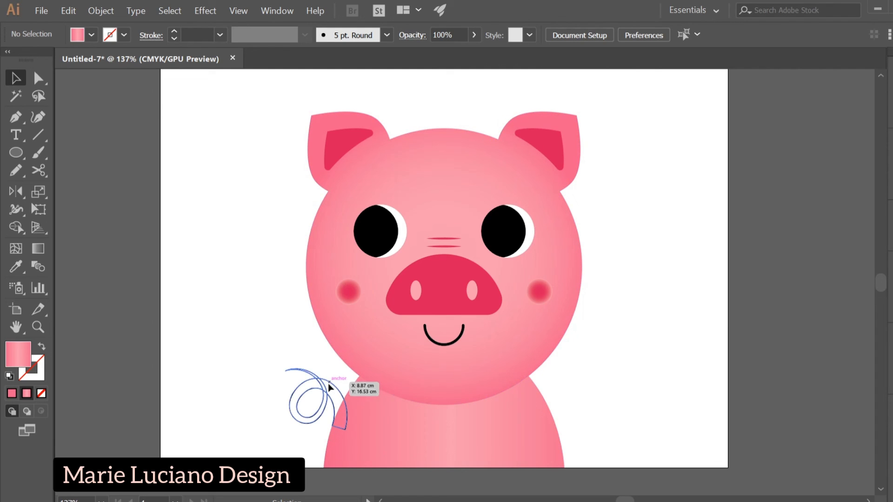
{"action": "right_click", "coordinate": [329, 385]}
{"action": "mouse_move", "coordinate": [372, 331]}
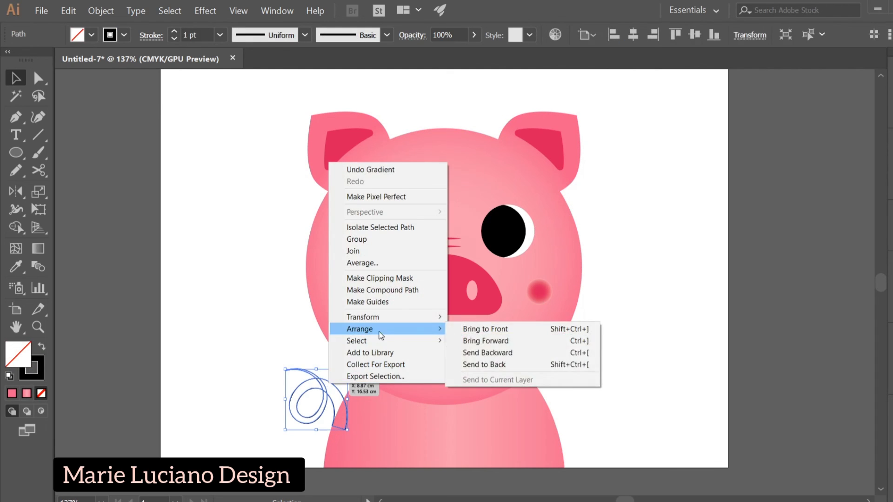
{"action": "left_click", "coordinate": [524, 366]}
{"action": "key", "text": "i"}
{"action": "left_click", "coordinate": [439, 433]}
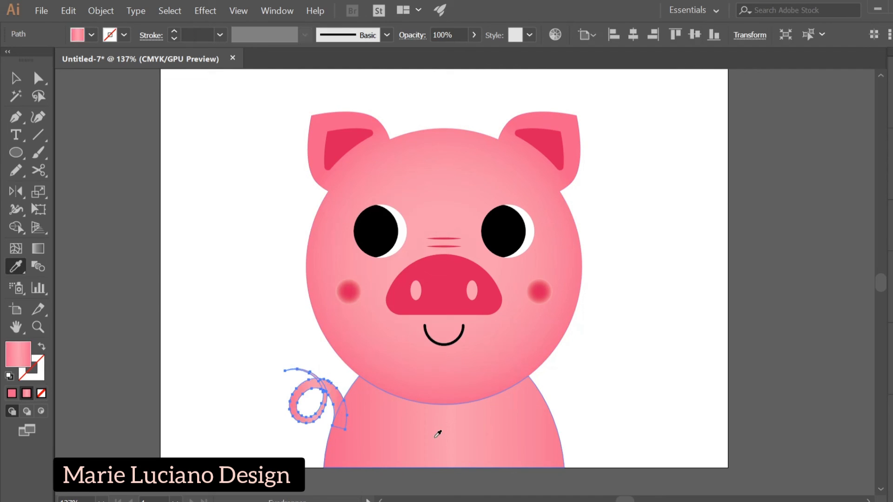
{"action": "key", "text": "v"}
{"action": "left_click", "coordinate": [200, 237]}
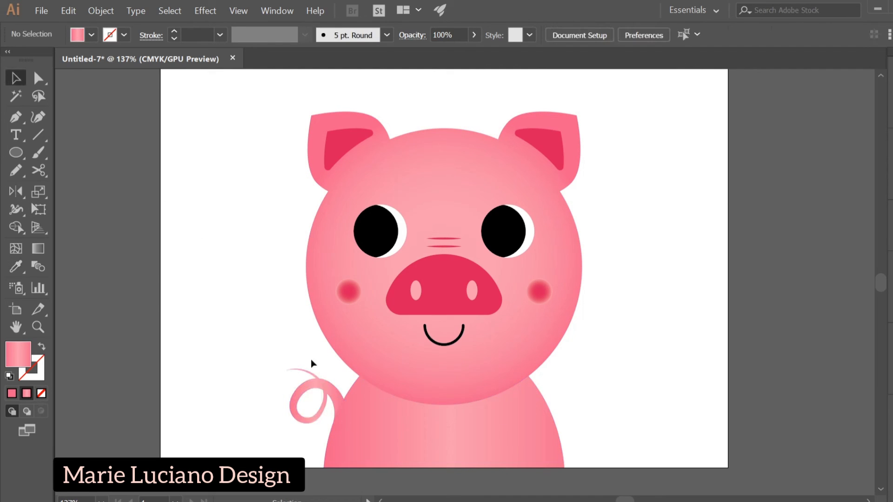
{"action": "left_click", "coordinate": [308, 417]}
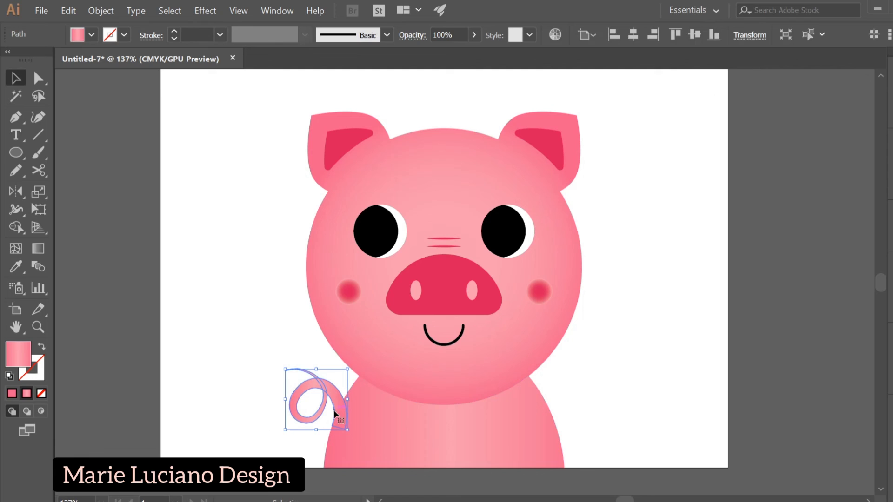
{"action": "left_click", "coordinate": [769, 445]}
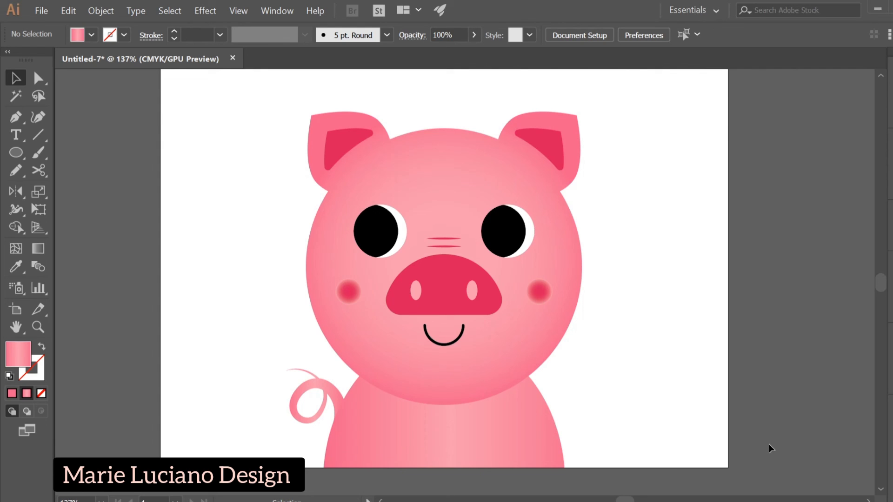
Try scaling the two cheeks outward from their shared centre, and undo it
{"action": "left_click", "coordinate": [533, 292]}
{"action": "left_click_drag", "start_coordinate": [553, 306], "coordinate": [565, 308]}
{"action": "left_click", "coordinate": [607, 352]}
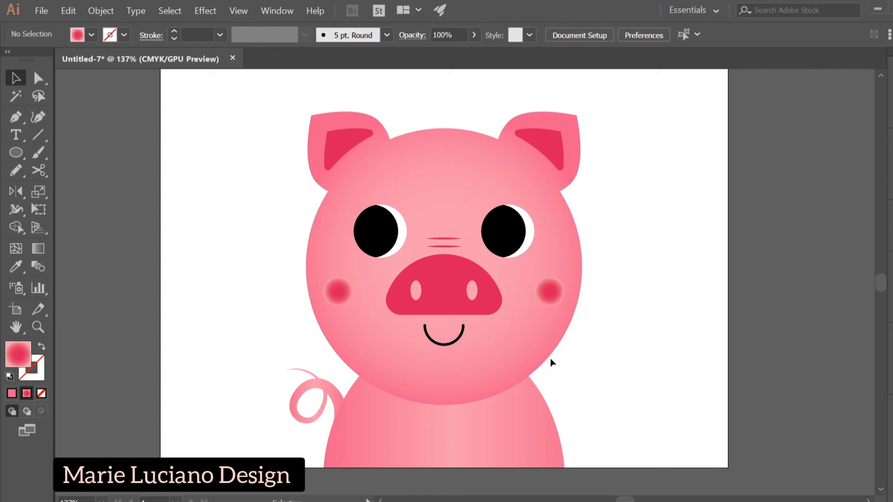
{"action": "key", "text": "ctrl+z"}
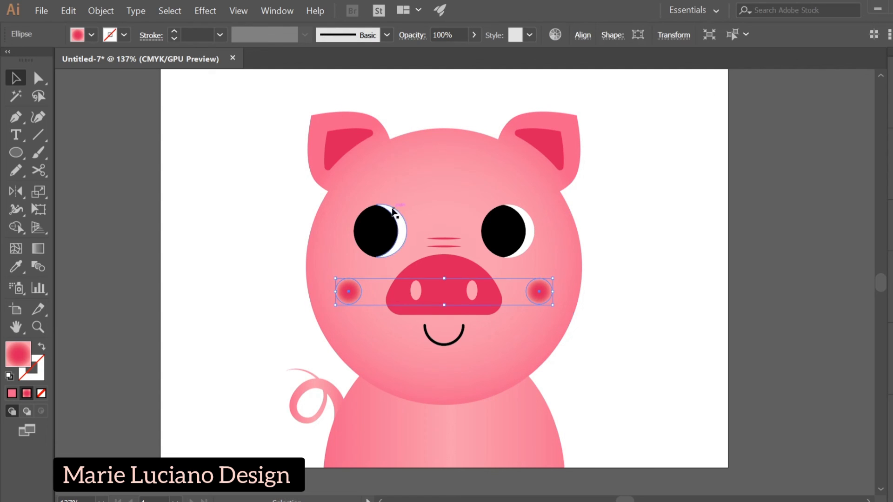
{"action": "left_click", "coordinate": [651, 383]}
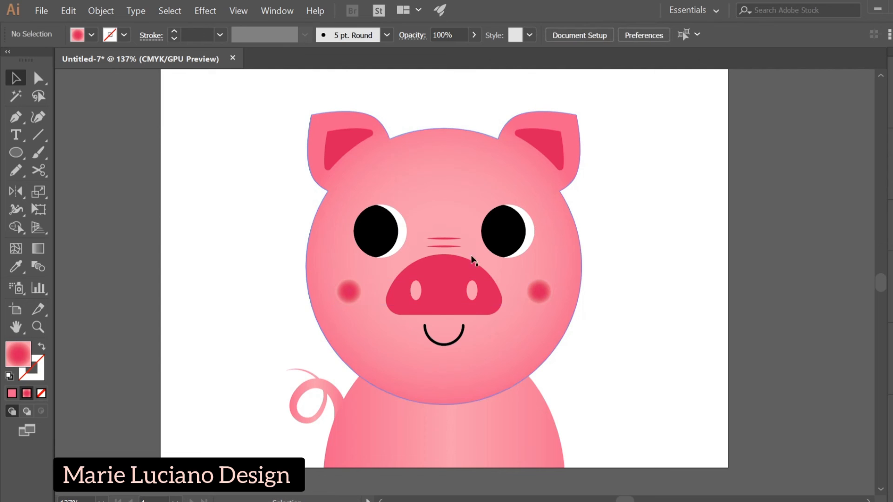
Move the eyes, forehead wrinkles, snout and mouth together slightly down on the head
{"action": "left_click", "coordinate": [435, 240]}
{"action": "left_click", "coordinate": [455, 294], "text": "shift"}
{"action": "left_click", "coordinate": [445, 345], "text": "shift"}
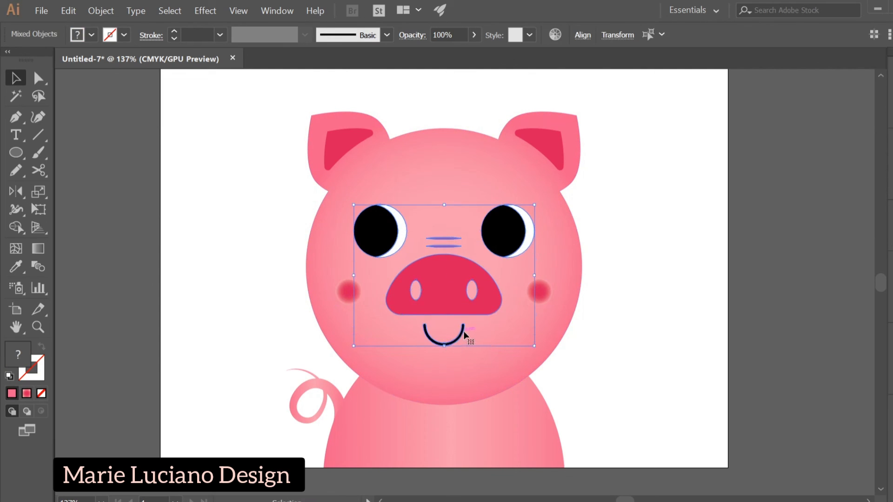
{"action": "left_click_drag", "start_coordinate": [465, 335], "coordinate": [465, 341]}
{"action": "left_click", "coordinate": [658, 344]}
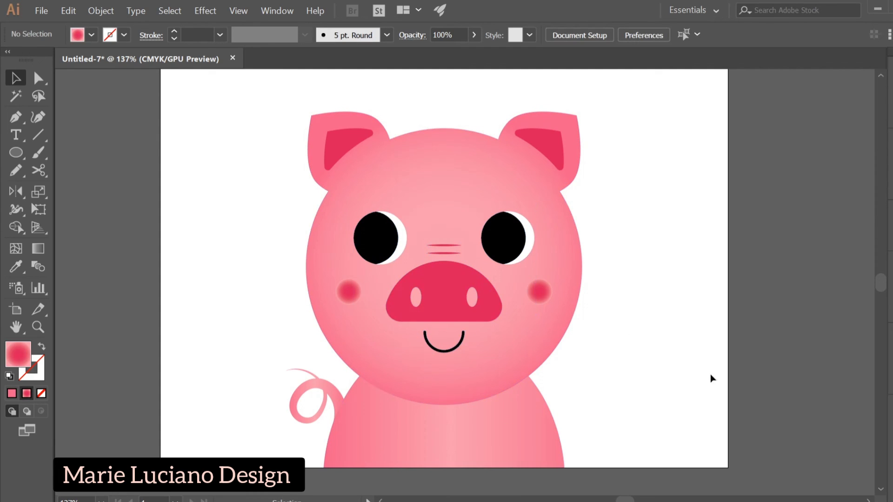
Add the text "PIG" above the pig's head and scale it up to about 69.68 pt
{"action": "left_click_drag", "start_coordinate": [715, 324], "coordinate": [710, 335]}
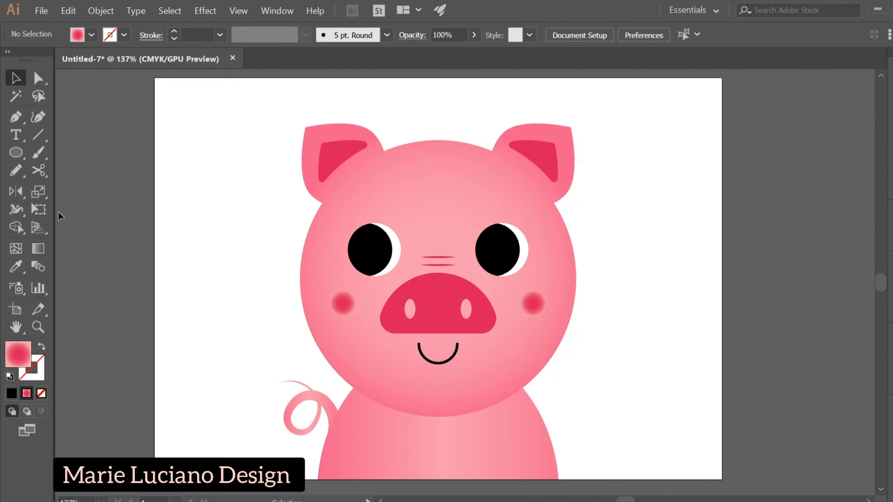
{"action": "key", "text": "t"}
{"action": "left_click", "coordinate": [400, 103]}
{"action": "type", "text": "PIG"}
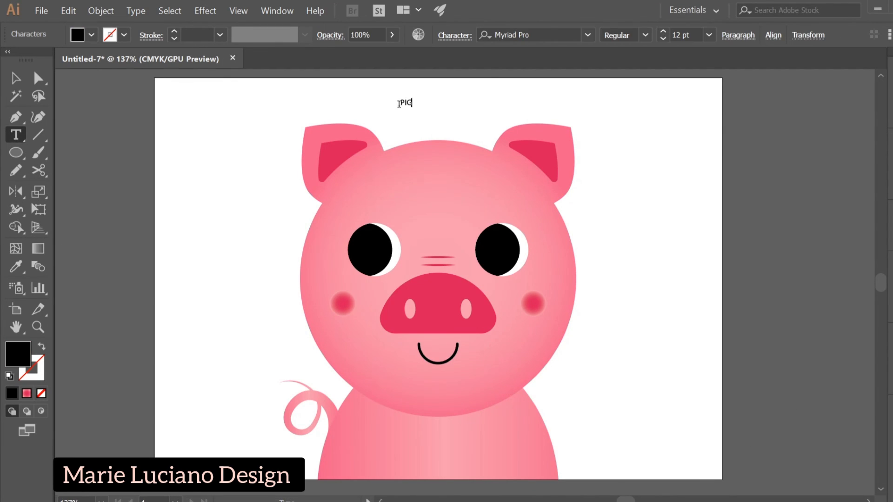
{"action": "left_click", "coordinate": [15, 79]}
{"action": "left_click_drag", "start_coordinate": [413, 107], "coordinate": [448, 104]}
Change the font of the PIG text to Impact
{"action": "key", "text": "ctrl+t"}
{"action": "left_click", "coordinate": [811, 207]}
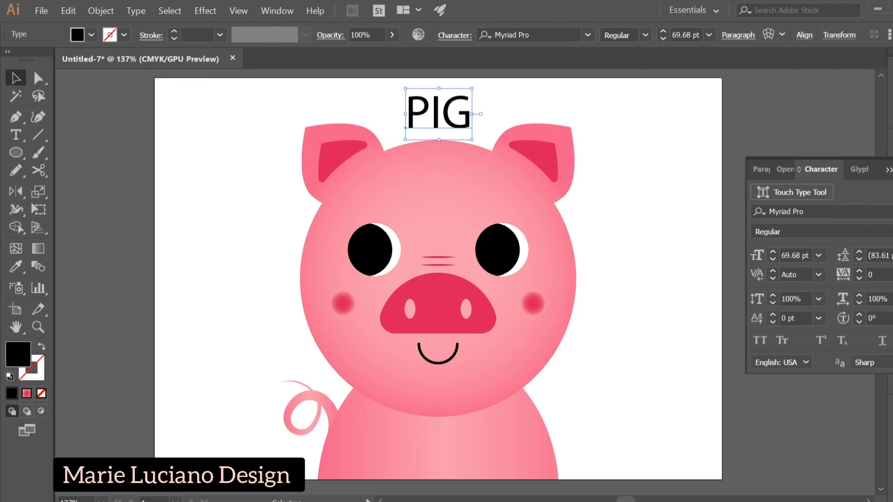
{"action": "key", "text": "BackSpace"}
{"action": "type", "text": "im"}
{"action": "key", "text": "Return"}
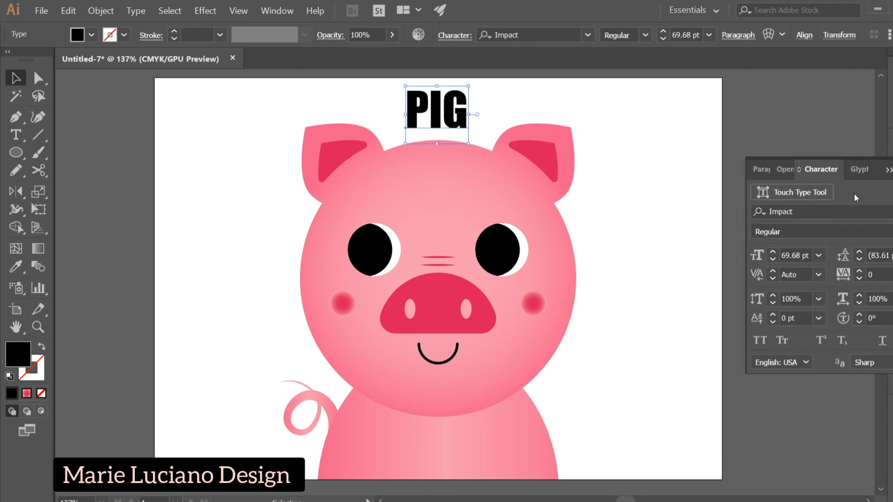
{"action": "left_click", "coordinate": [867, 169]}
Center the PIG text horizontally on the artboard and deselect it
{"action": "left_click", "coordinate": [801, 36]}
{"action": "left_click", "coordinate": [679, 75]}
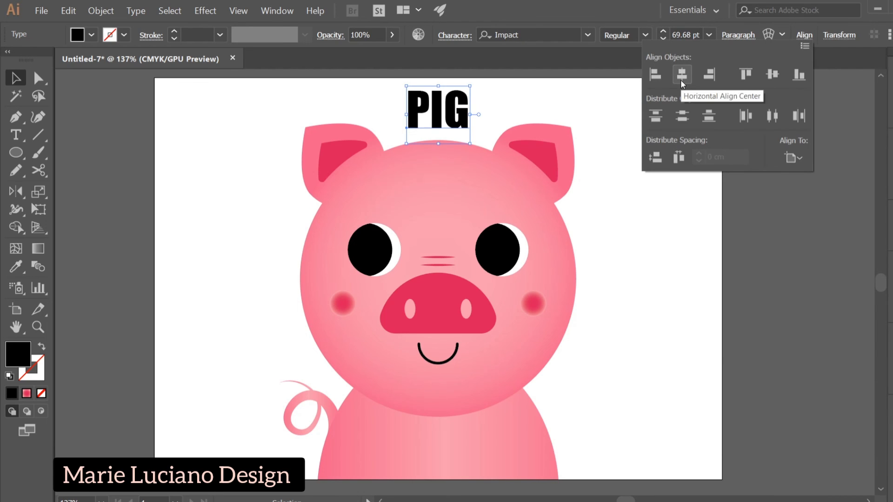
{"action": "key", "text": "Escape"}
{"action": "left_click", "coordinate": [681, 289]}
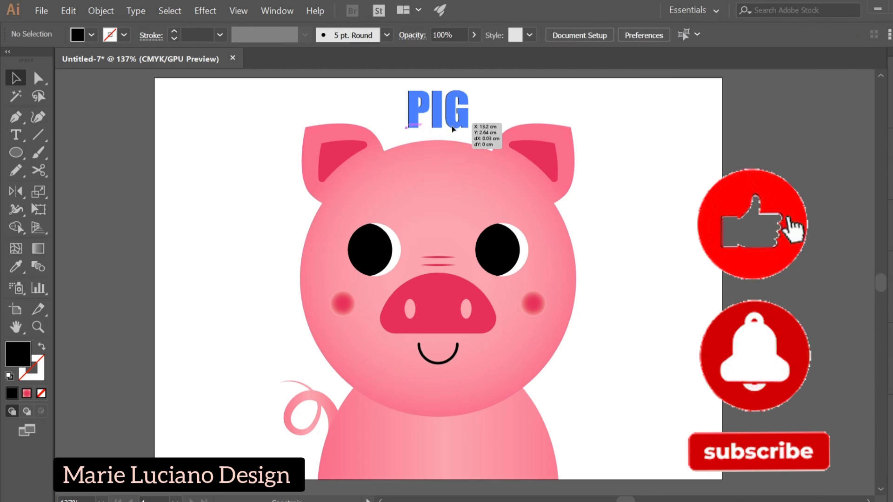